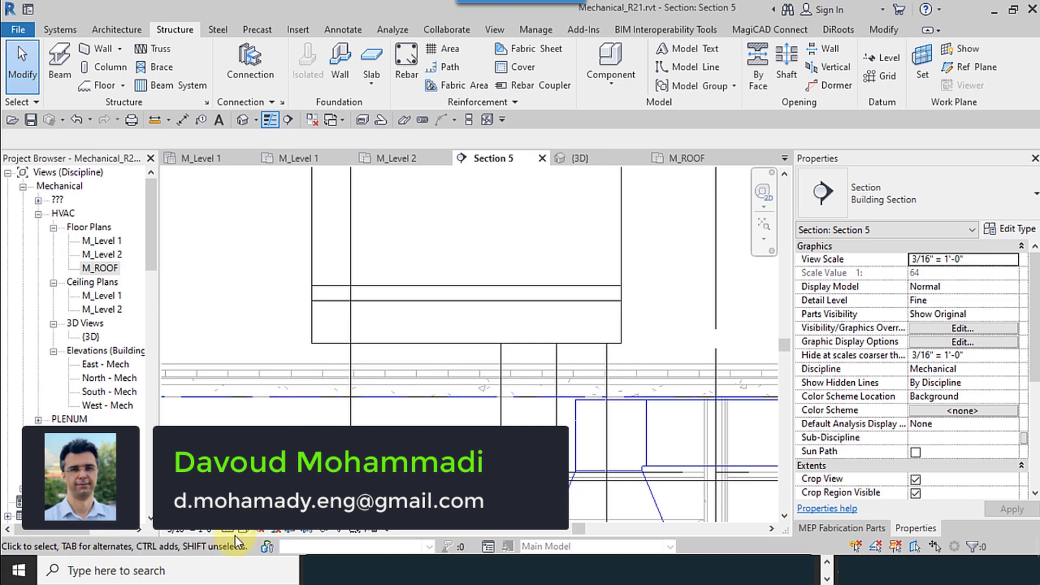
- Shade Section 5 and set its view discipline to Coordination
click(271, 467)
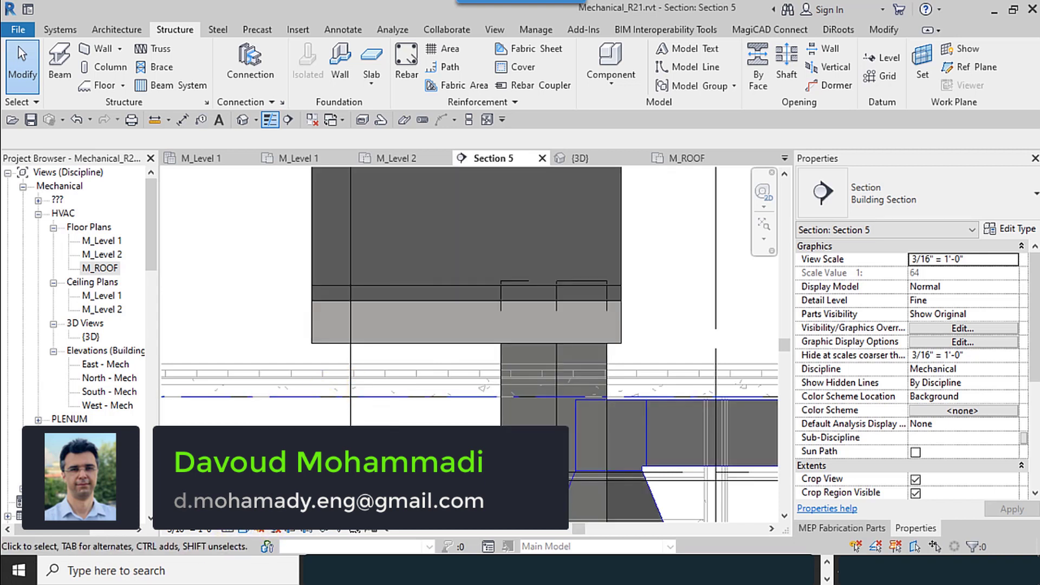
click(1013, 369)
click(1012, 368)
click(943, 449)
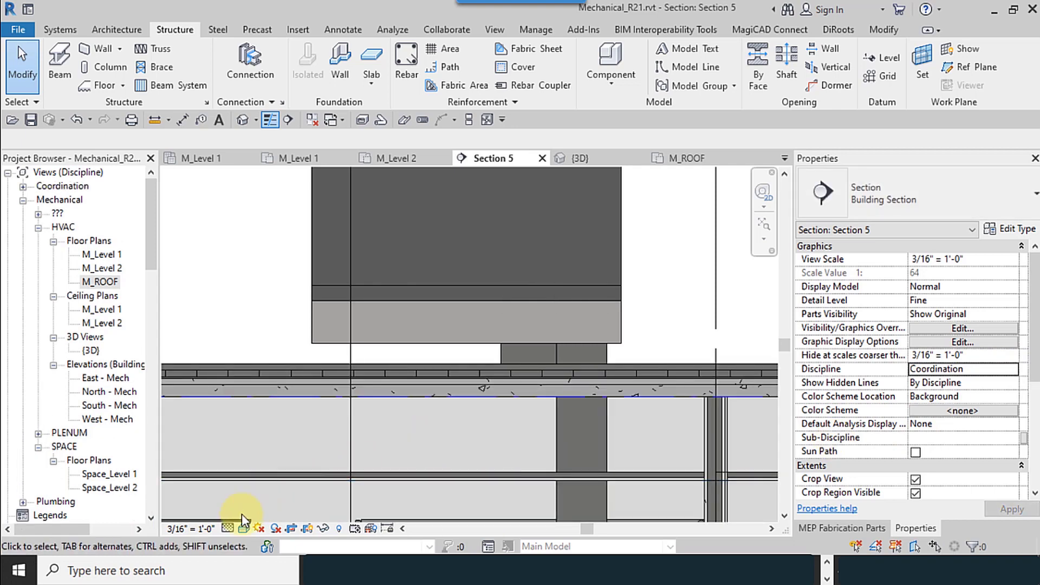
- Return to hidden-line display and raise the 5" foundation slab to a 1' 1" offset
click(243, 529)
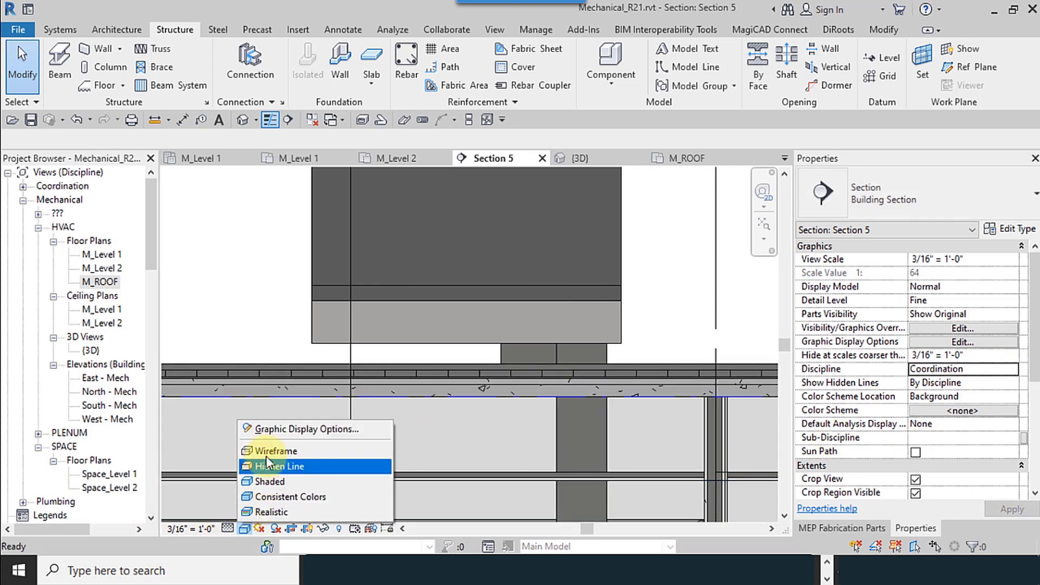
click(265, 452)
click(325, 396)
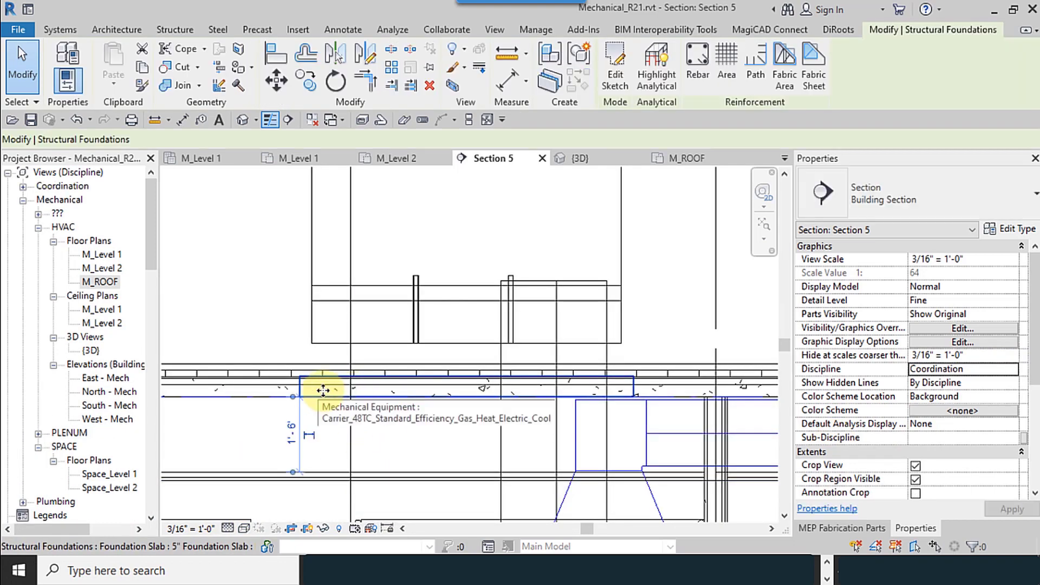
scroll(317, 394, up, 2)
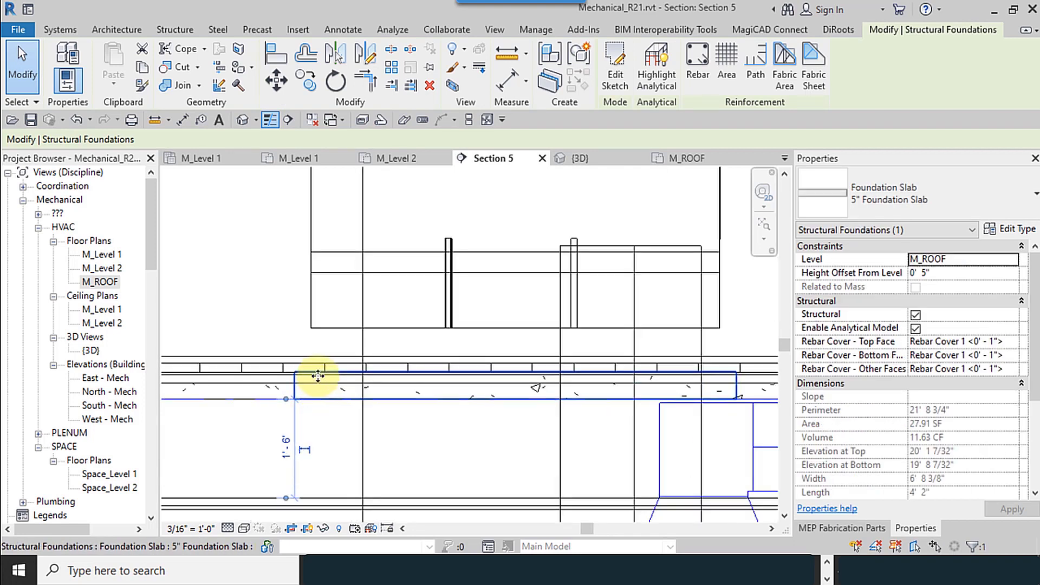
drag(319, 376, 319, 336)
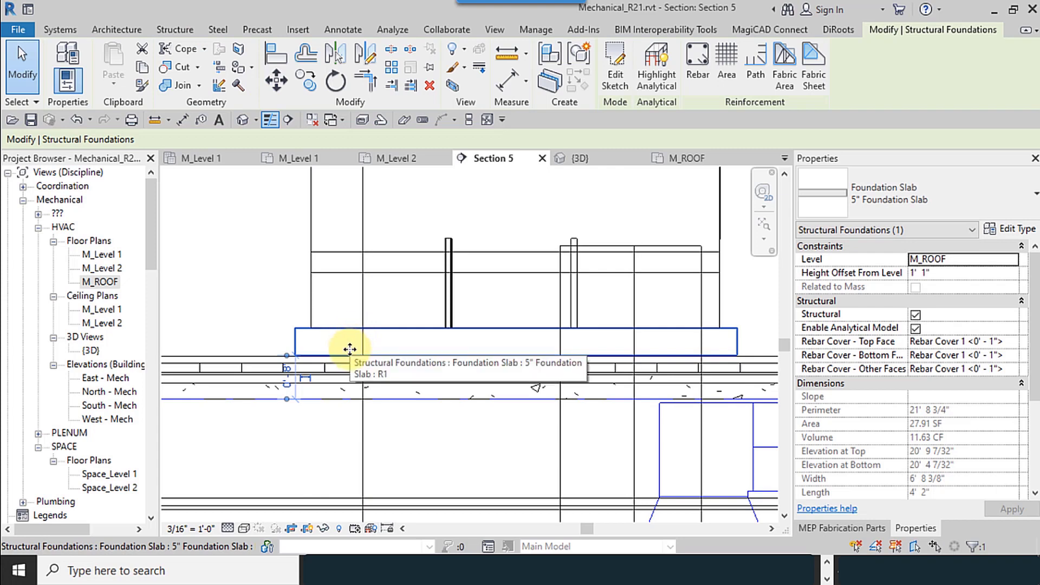
- Align the foundation slab's edge to the reference line so it meets the rooftop unit
click(275, 54)
scroll(334, 344, up, 2)
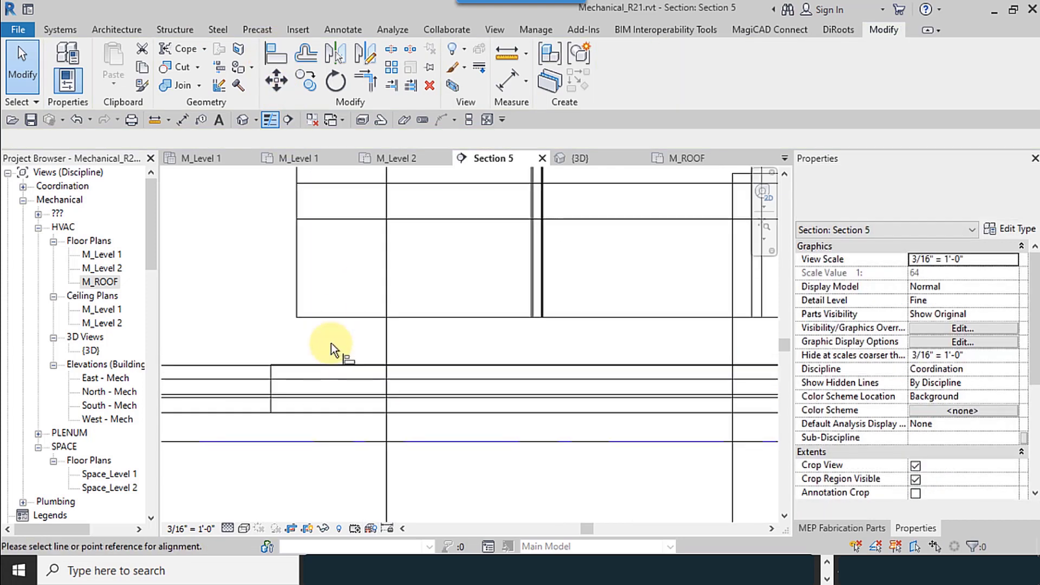
scroll(334, 344, up, 1)
click(346, 298)
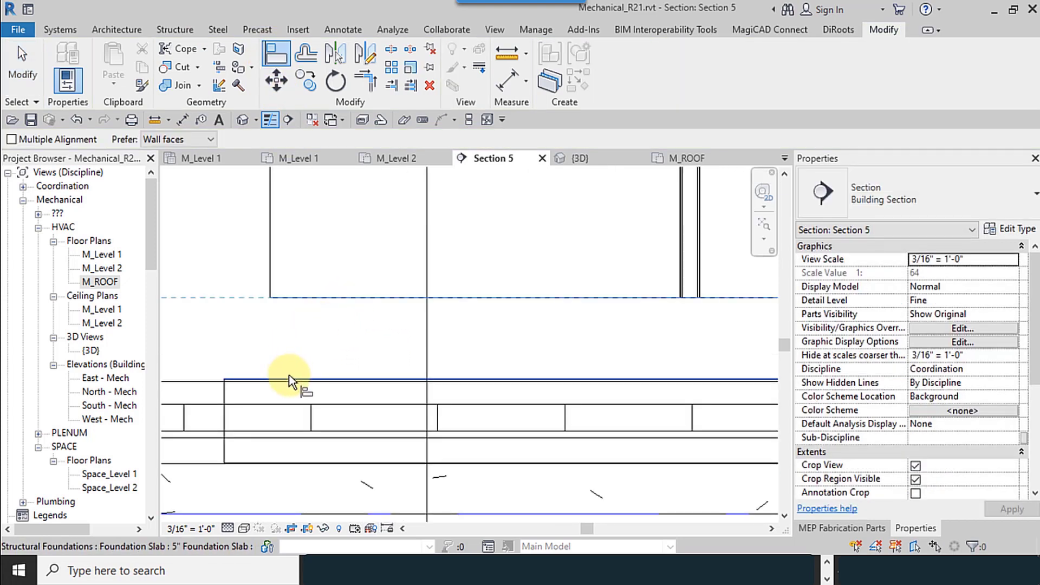
click(290, 379)
scroll(311, 347, down, 3)
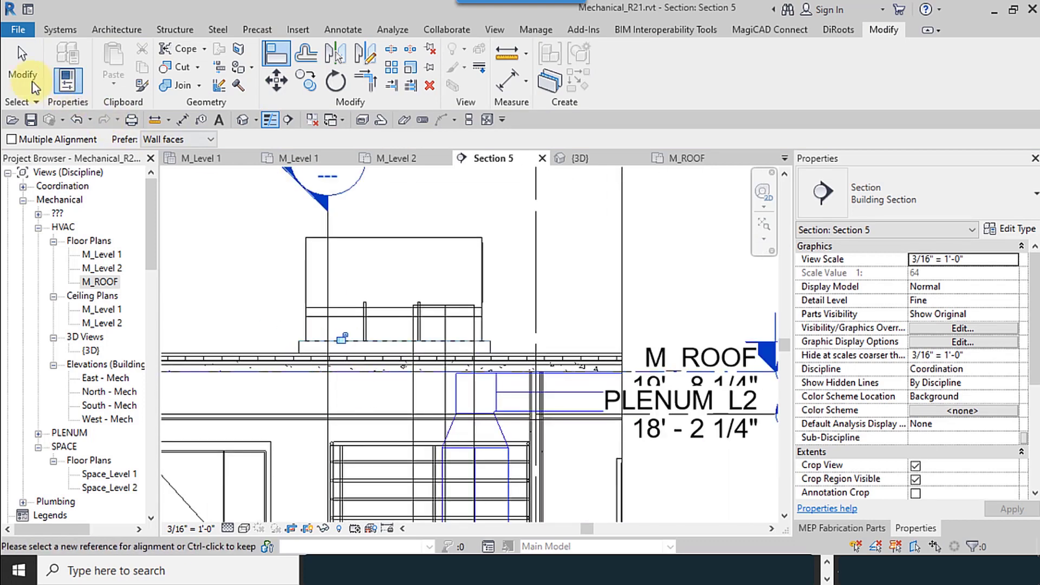
click(30, 79)
middle_drag(367, 260, 488, 278)
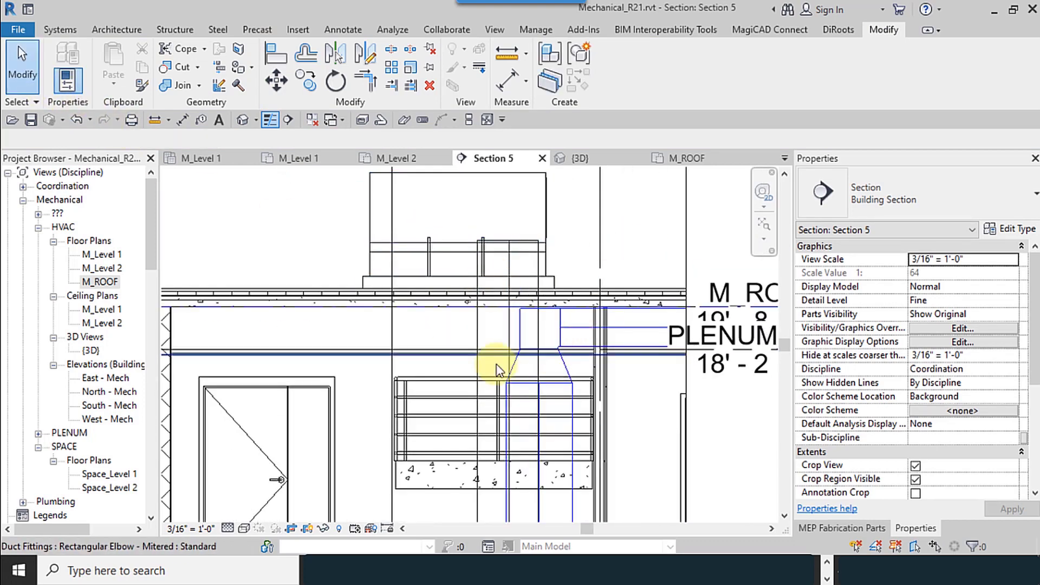
scroll(382, 304, down, 2)
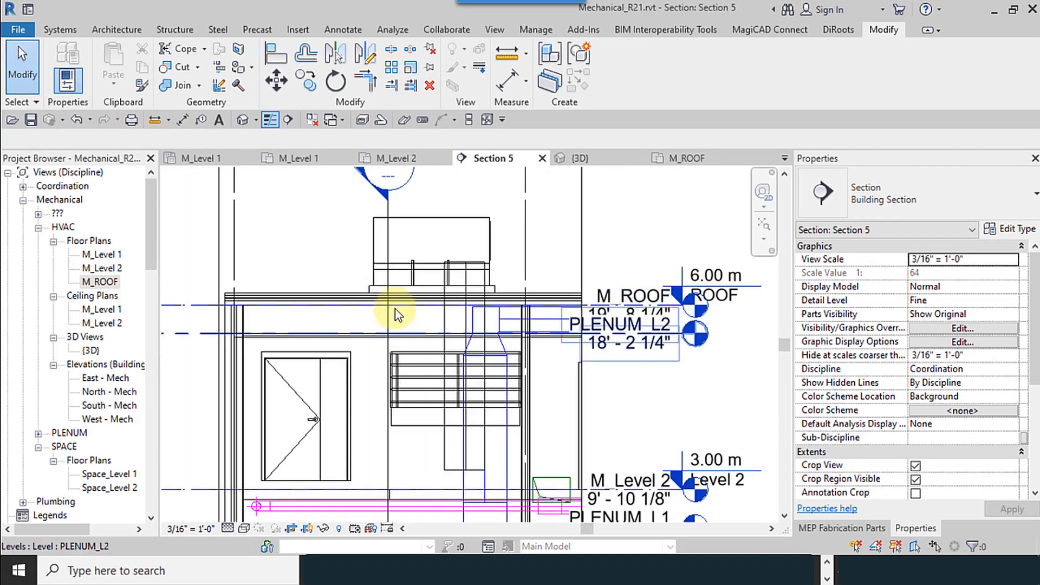
- Drag the vertical duct's bottom end up to 8' 9 231/256", making it 3' 4 21/256" long
click(451, 470)
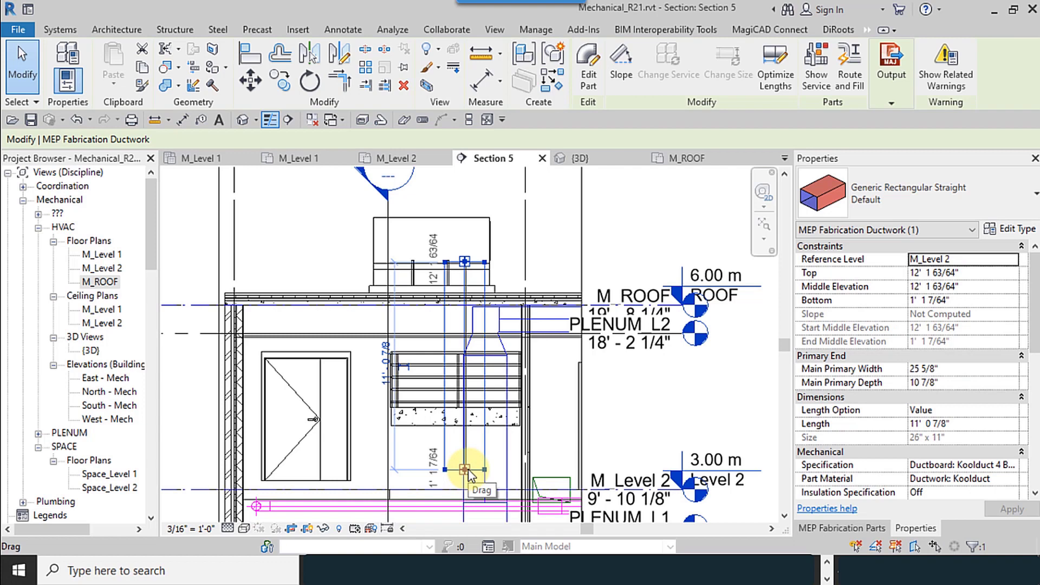
drag(469, 471, 465, 309)
scroll(448, 353, up, 5)
click(480, 373)
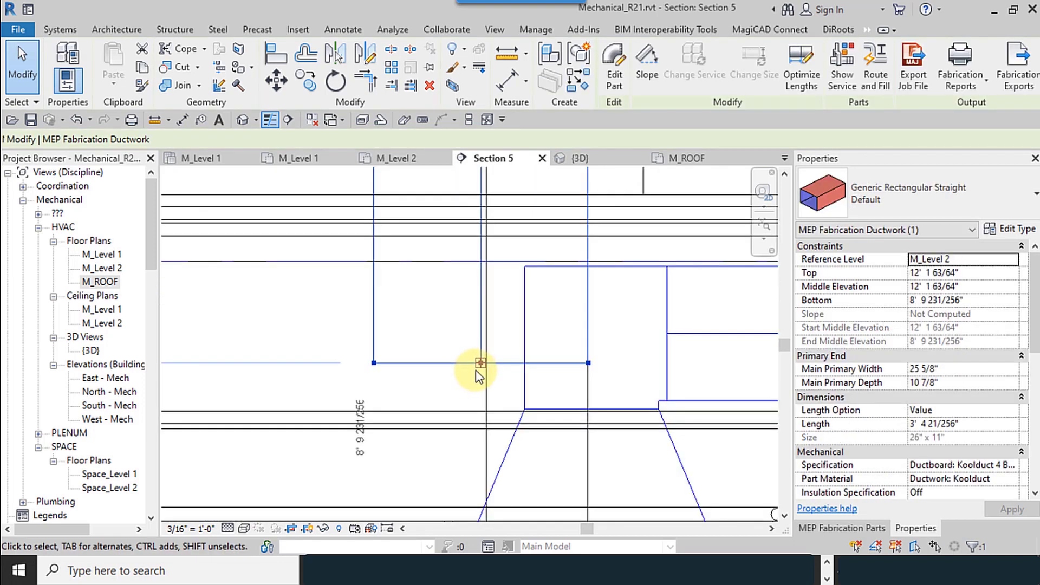
drag(480, 373, 492, 402)
scroll(492, 402, down, 1)
scroll(432, 432, down, 3)
scroll(449, 372, down, 4)
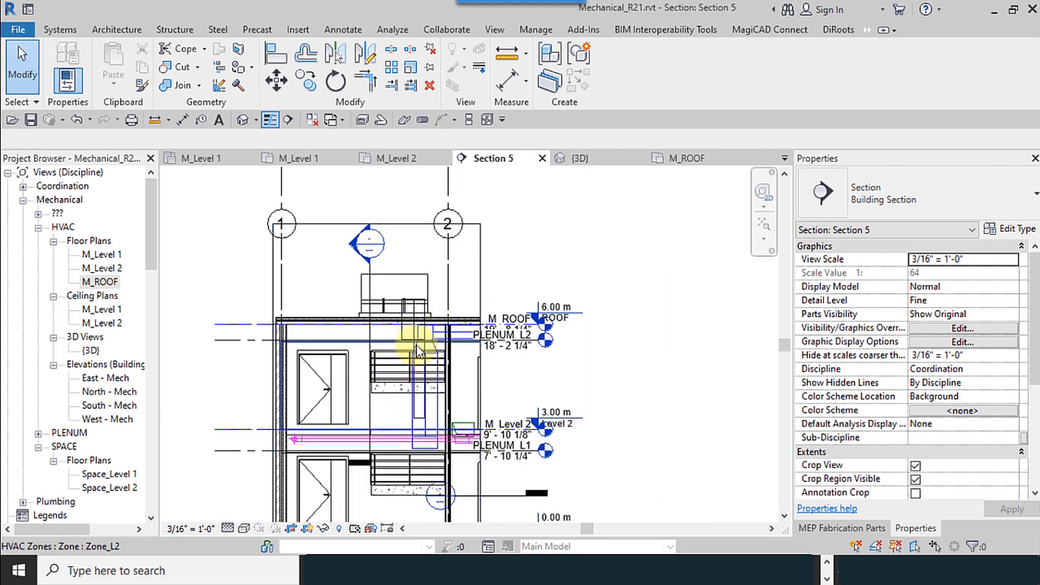
scroll(417, 341, up, 3)
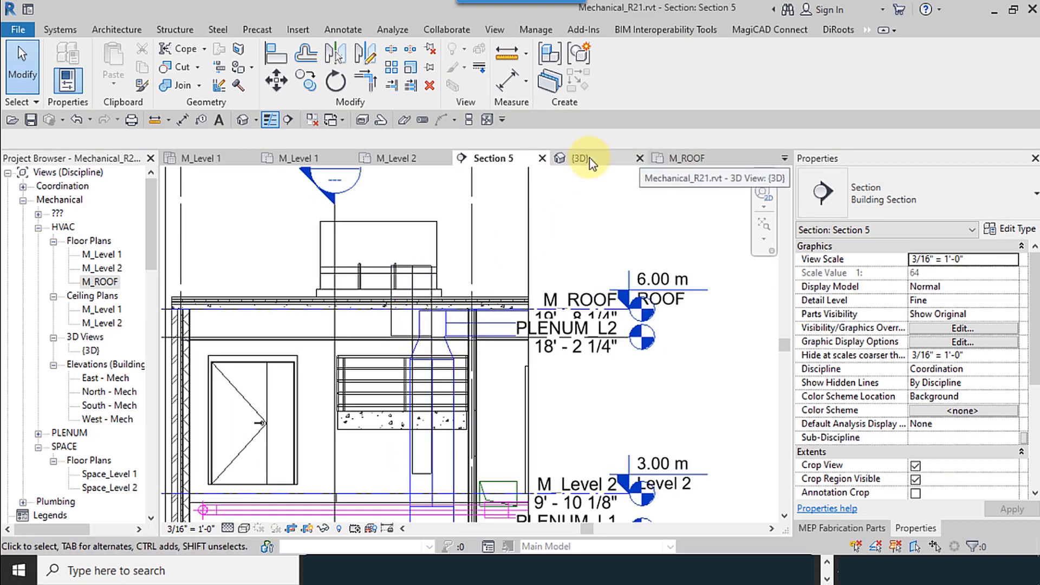
- Flip the section line and open it as Section 6
click(334, 214)
click(383, 228)
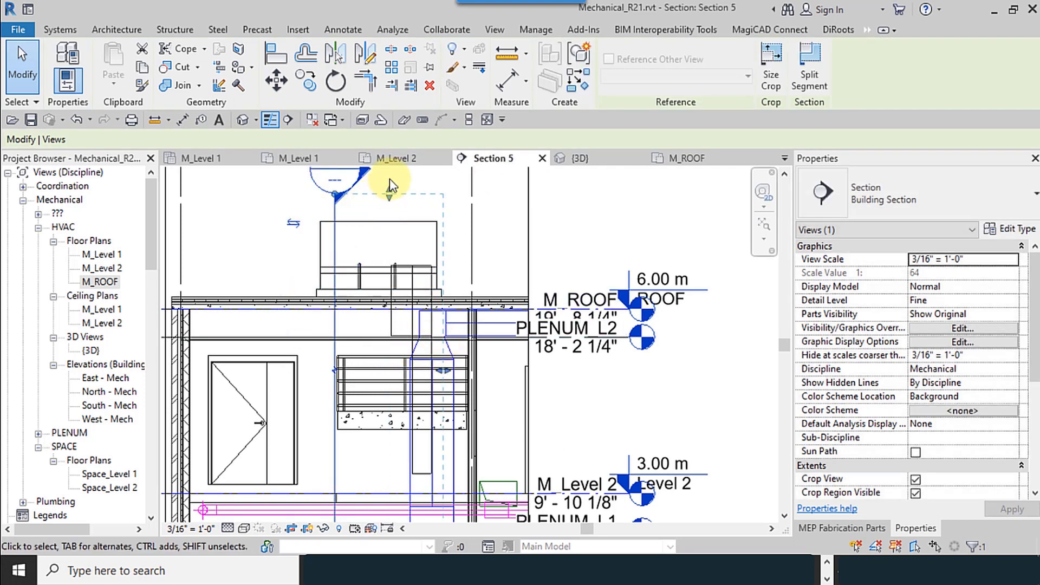
double_click(362, 182)
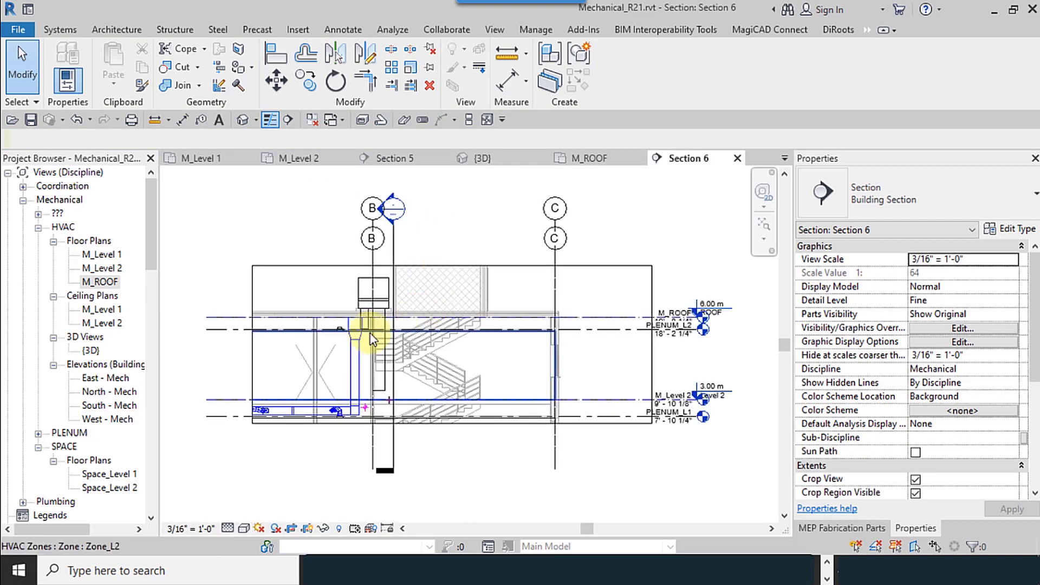
scroll(369, 334, up, 4)
- Pull the vertical duct's bottom up to 9' 0 33/128", leaving it 3' 1 93/128" long
click(409, 476)
drag(398, 493, 397, 321)
key(Escape)
scroll(425, 342, up, 5)
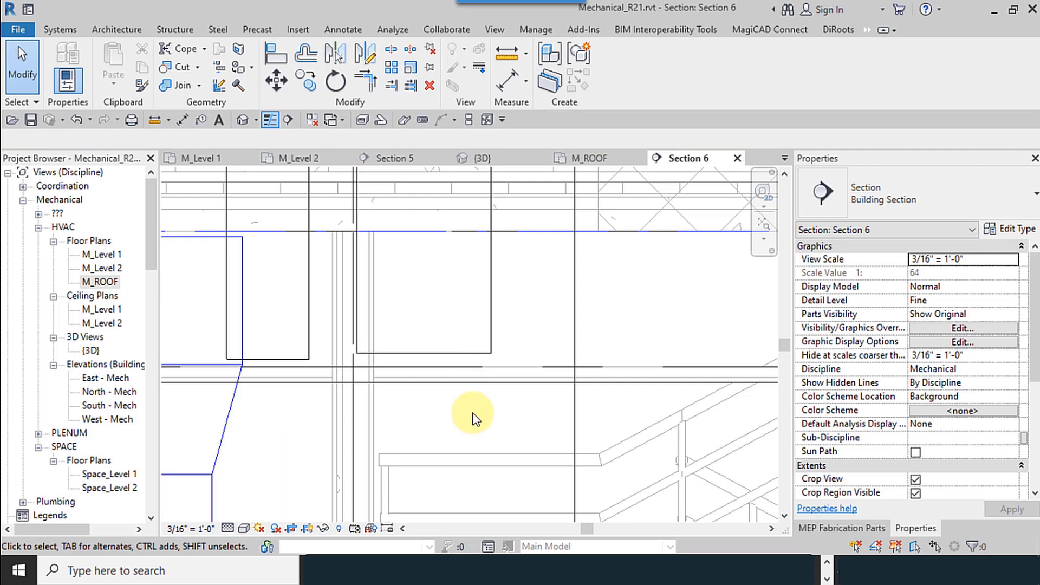
- In the default 3D view, select the vertical duct and show the MEP Fabrication Parts palette
click(242, 119)
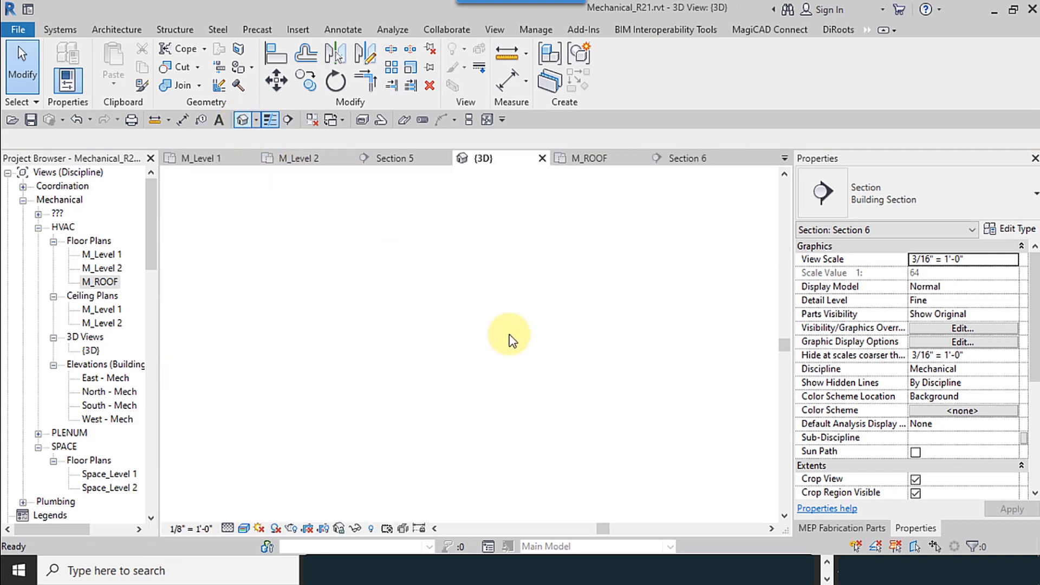
shift+middle_drag(460, 343, 587, 425)
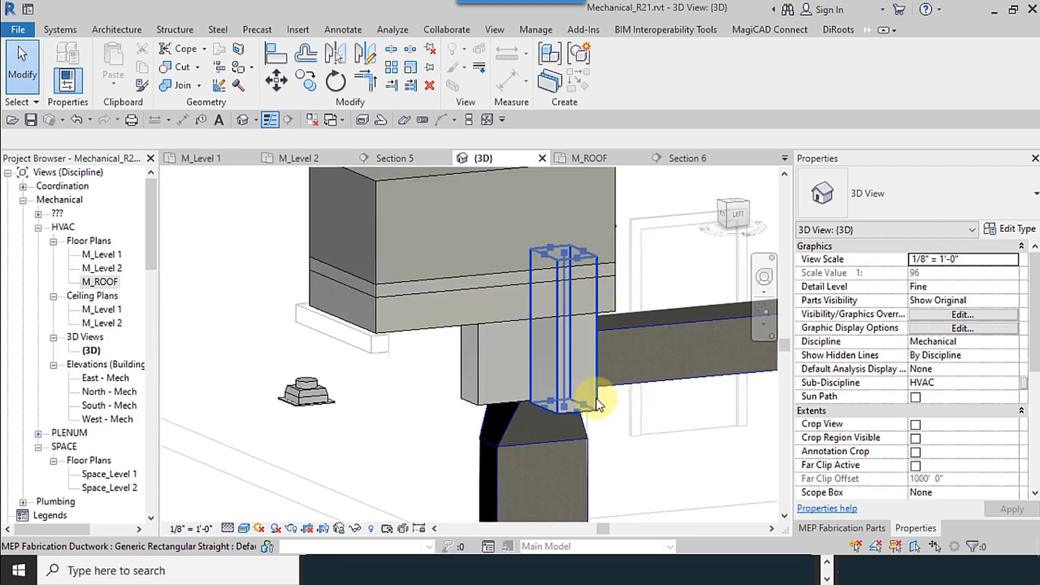
click(542, 361)
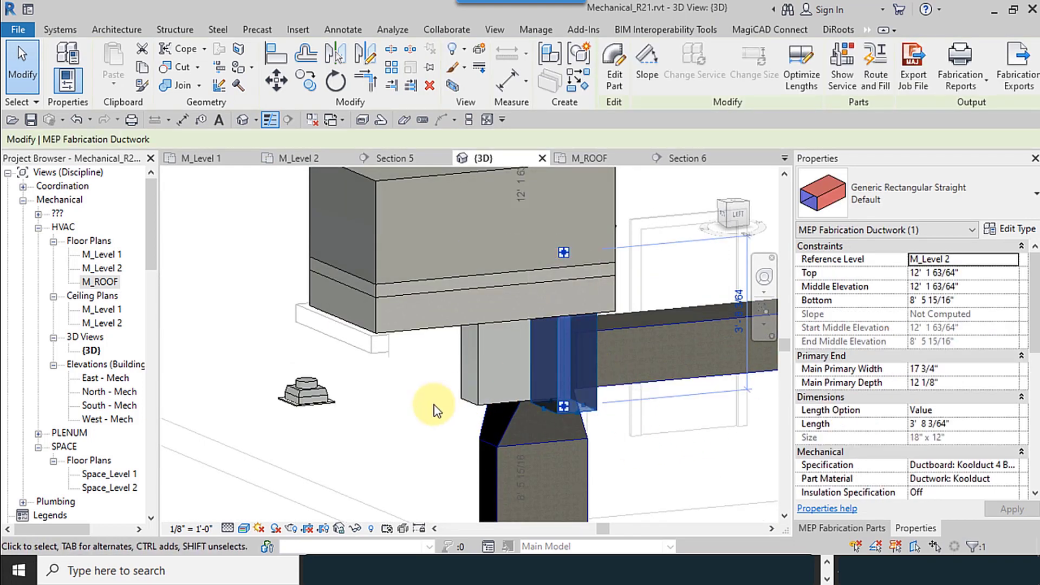
click(425, 364)
click(558, 351)
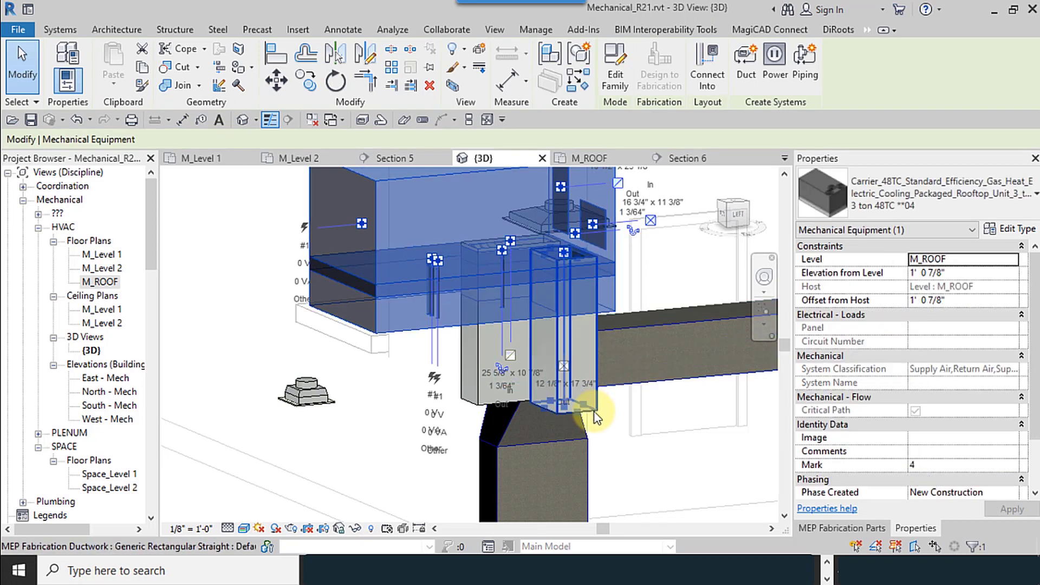
click(582, 377)
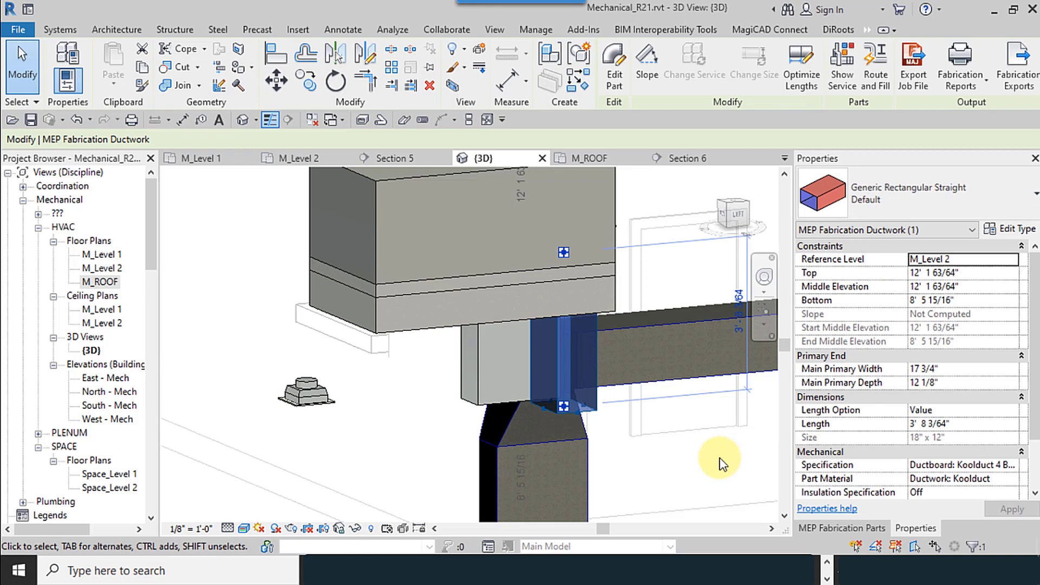
scroll(999, 460, down, 10)
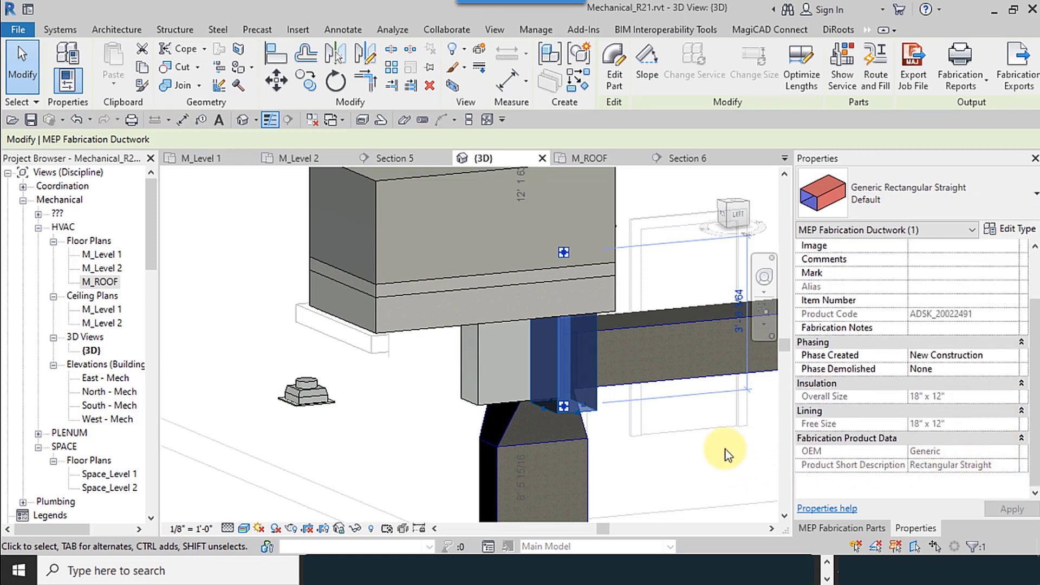
click(867, 527)
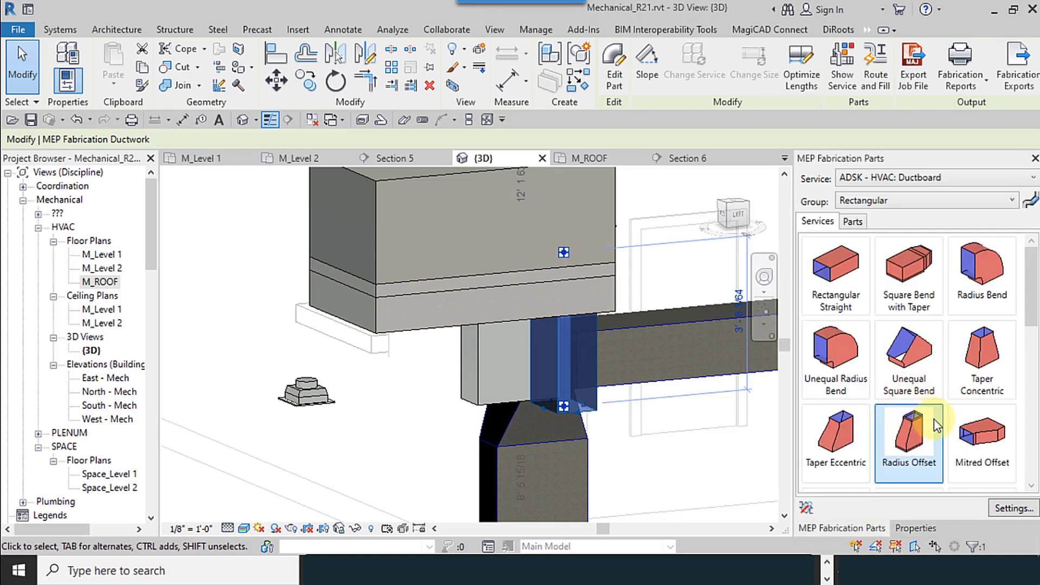
- Place a Generic Shoe on the duct, then rotate and flip it into orientation
scroll(974, 408, down, 4)
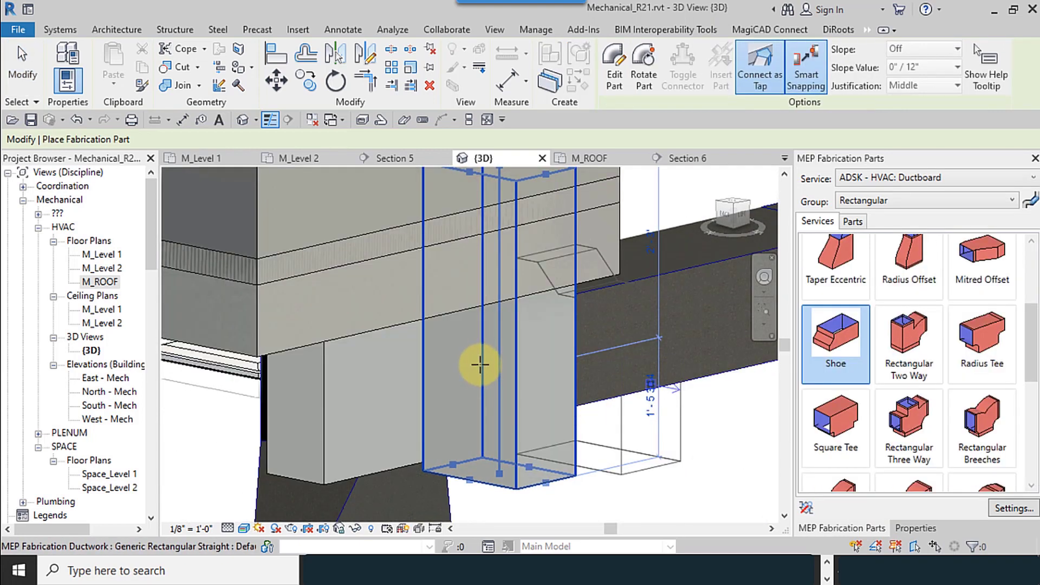
click(607, 447)
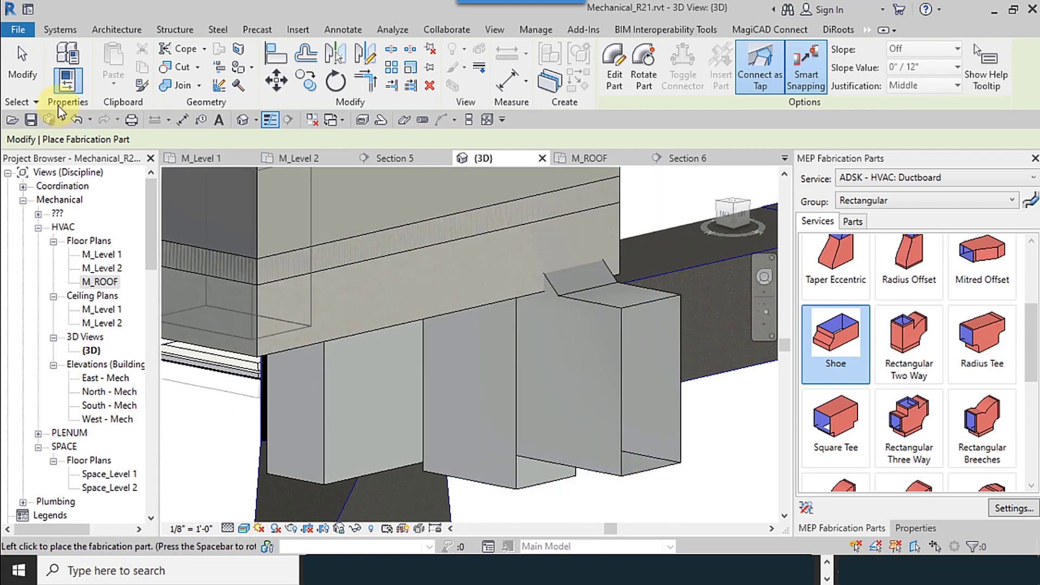
click(22, 73)
click(585, 424)
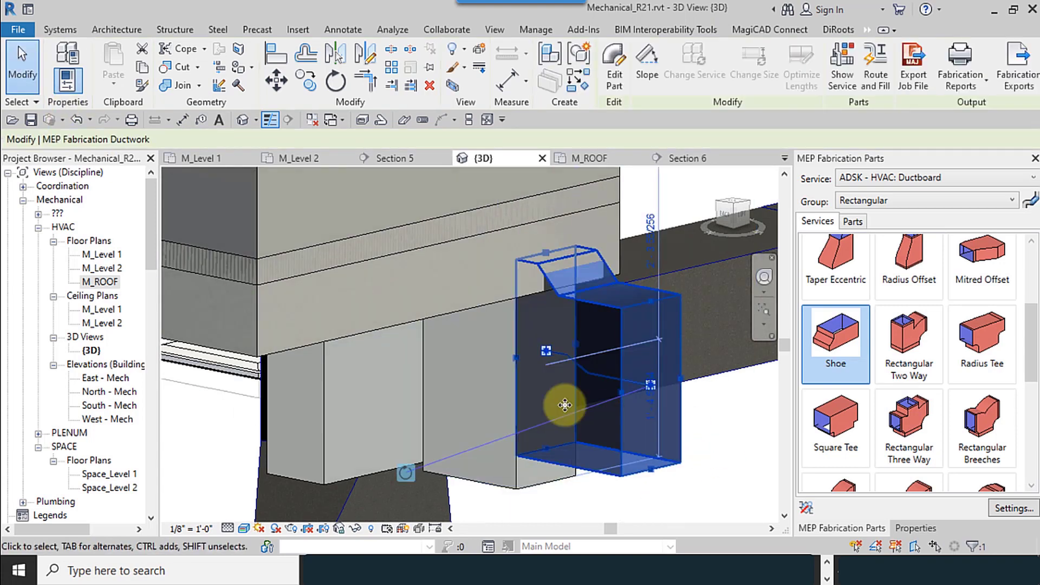
shift+middle_drag(565, 402, 446, 484)
click(444, 457)
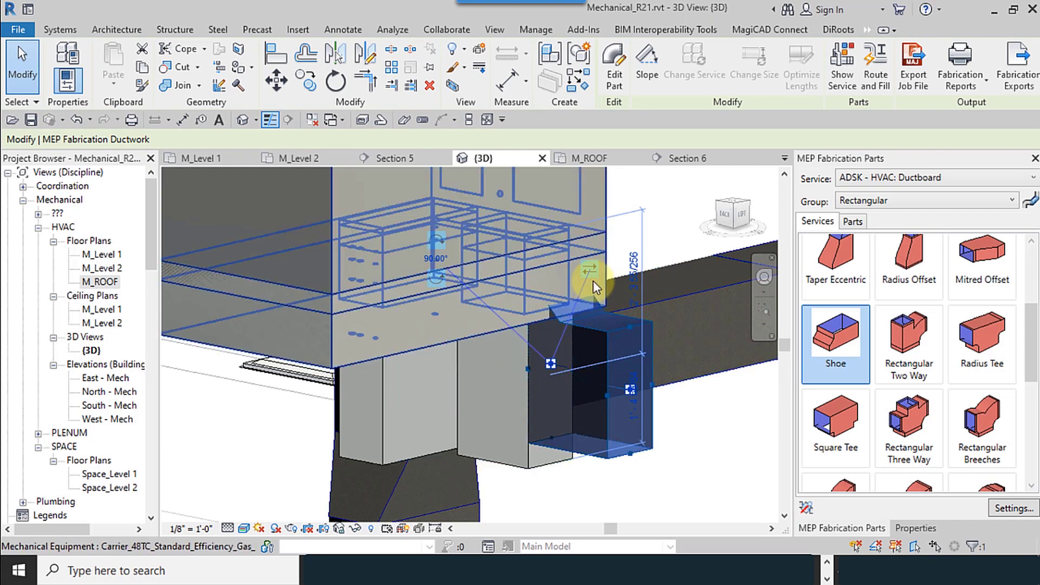
click(584, 268)
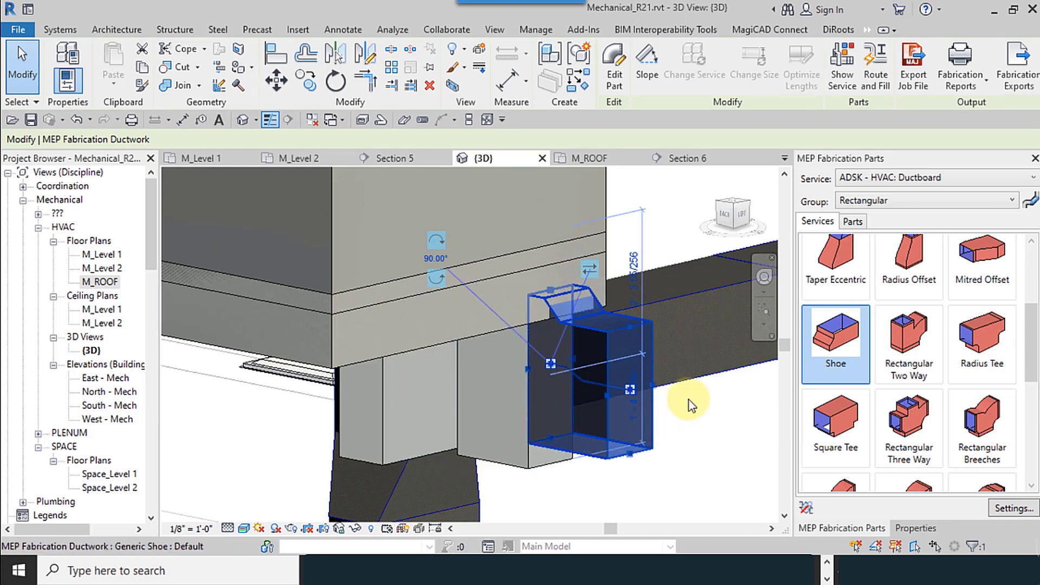
click(439, 241)
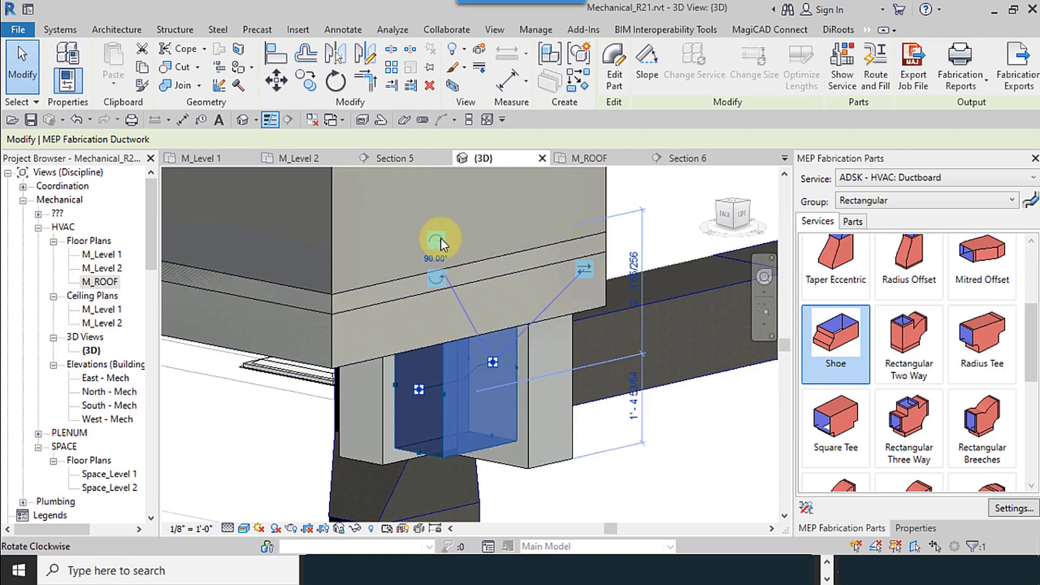
click(672, 471)
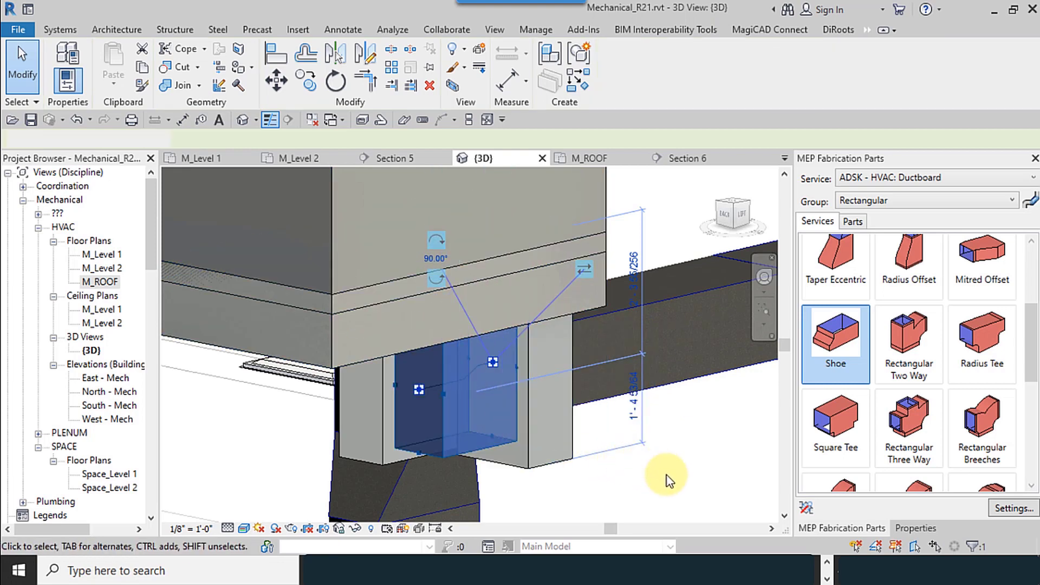
- From the LEFT view, lower the shoe against the vertical duct beneath the rooftop unit
click(744, 217)
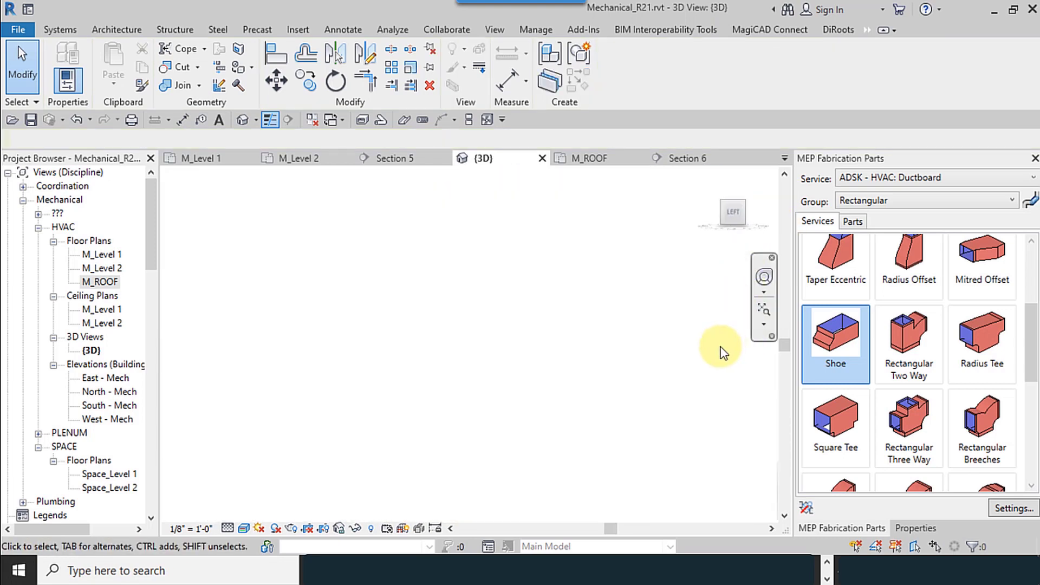
scroll(424, 313, up, 5)
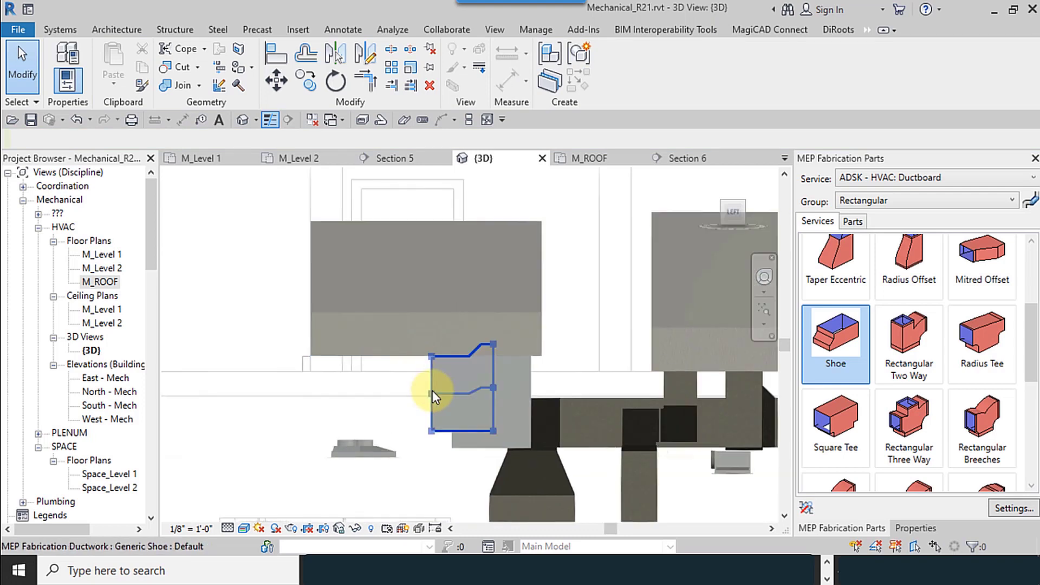
scroll(434, 392, up, 1)
click(433, 407)
scroll(429, 415, up, 2)
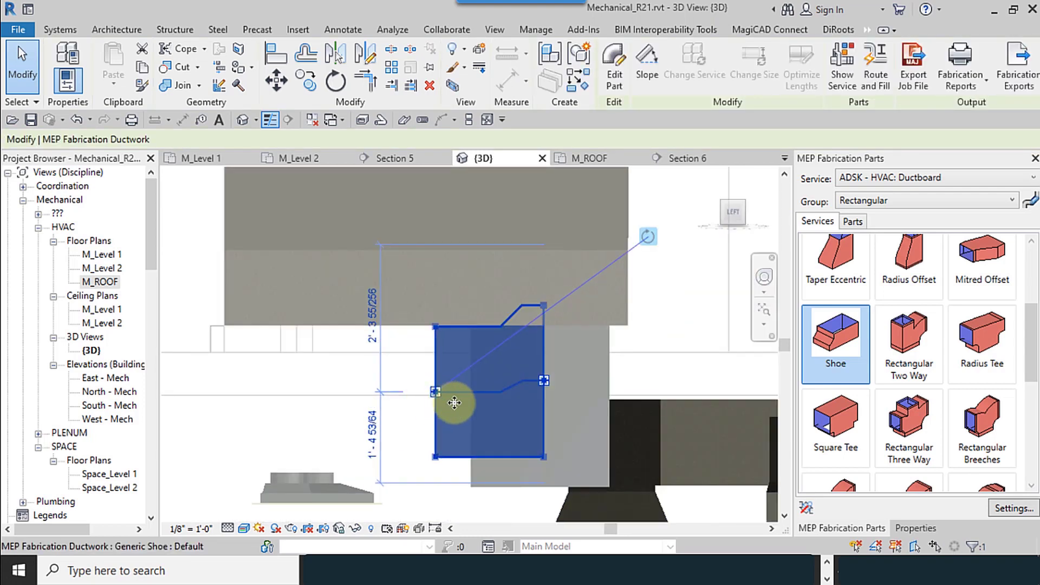
drag(463, 414, 462, 433)
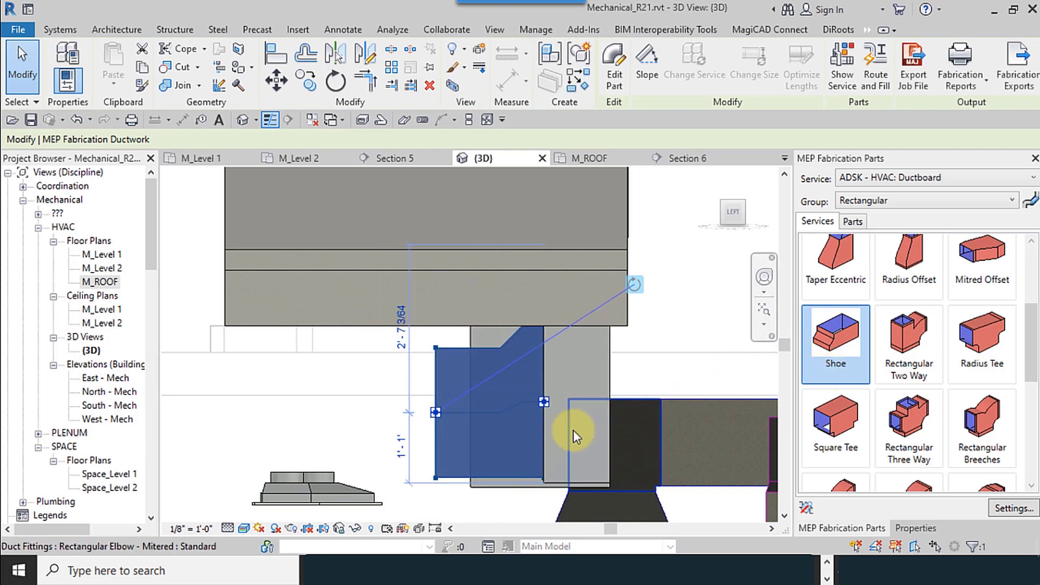
shift+middle_drag(564, 431, 563, 459)
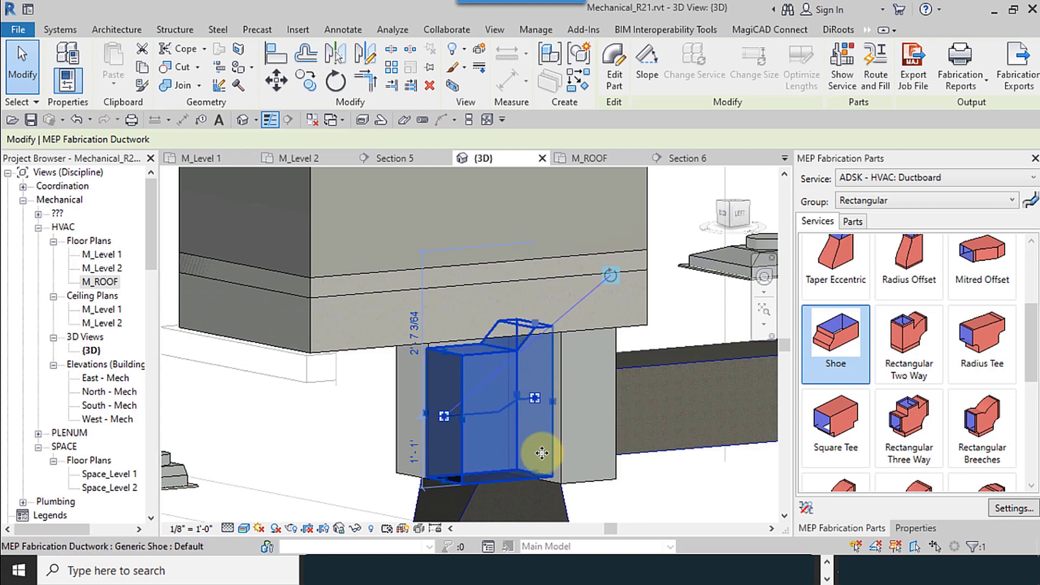
- Review the shoe's Edit Part dimensions: Top Width 24", Depth 12 1/8", Height 1' 8"
click(916, 527)
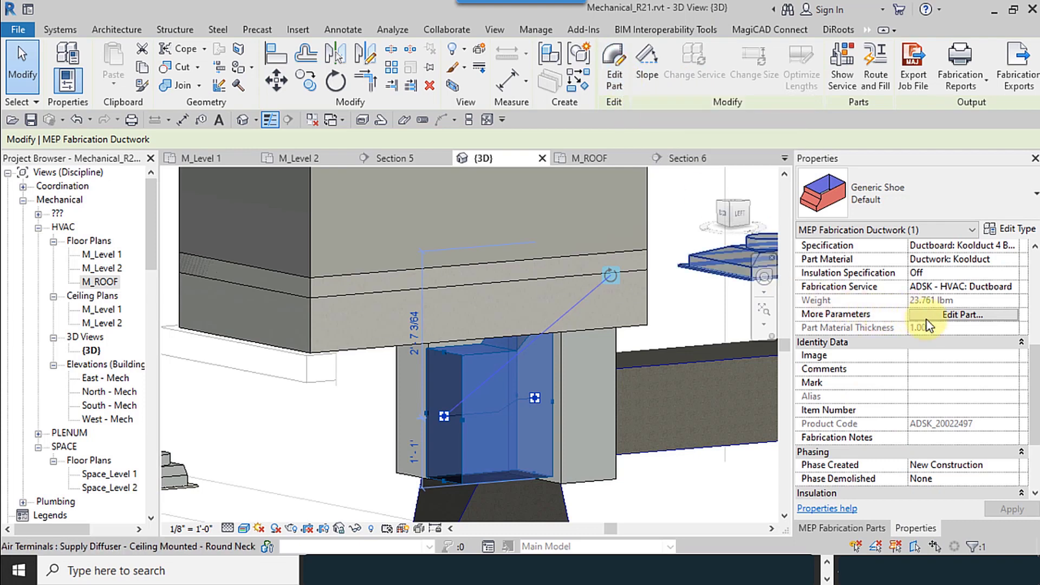
click(624, 72)
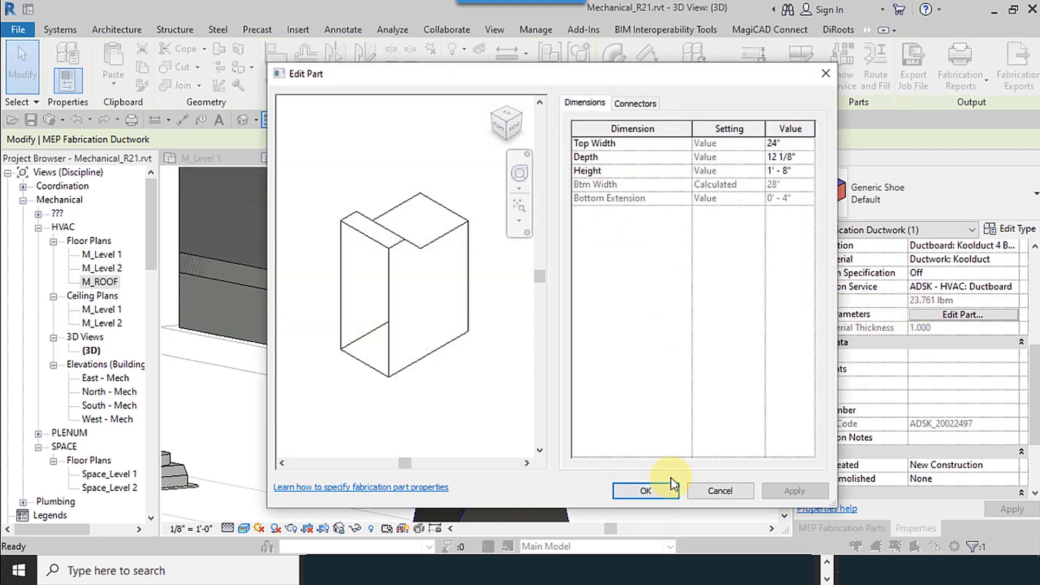
drag(578, 80, 788, 58)
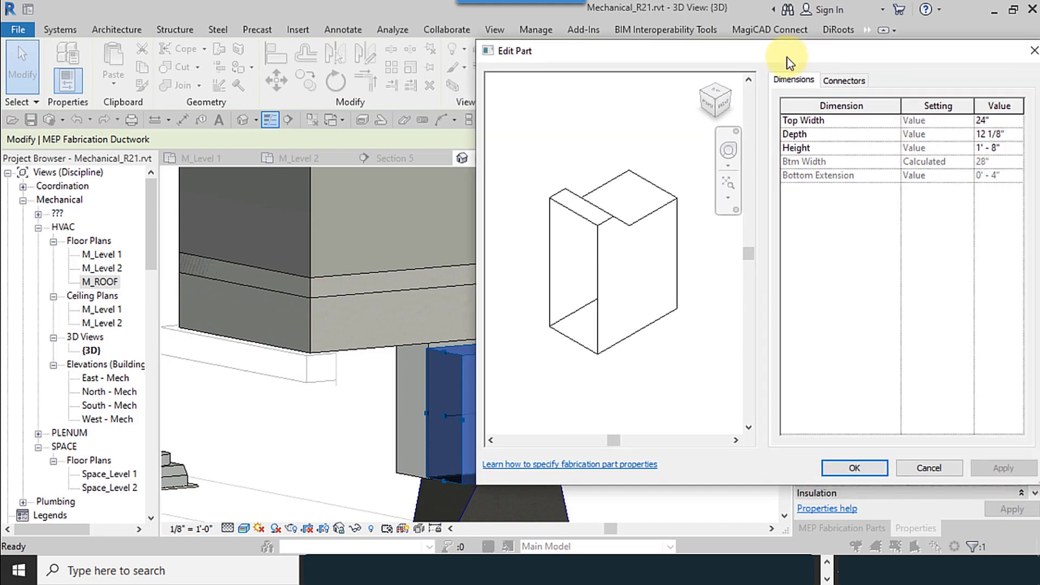
- Close the part editor and inspect the straight rectangular ducts around the shoe
click(929, 468)
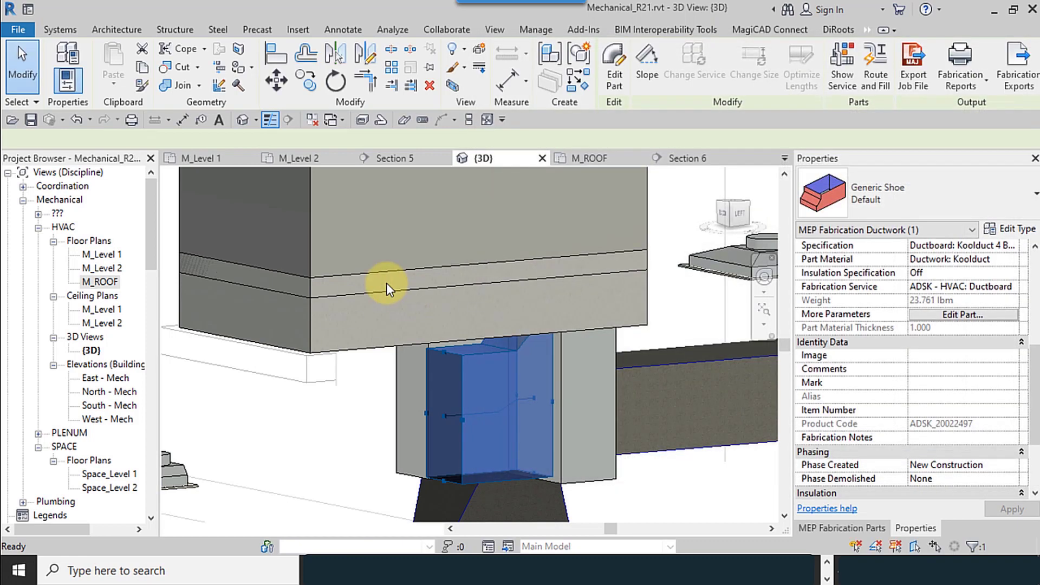
scroll(386, 283, down, 10)
scroll(407, 317, up, 10)
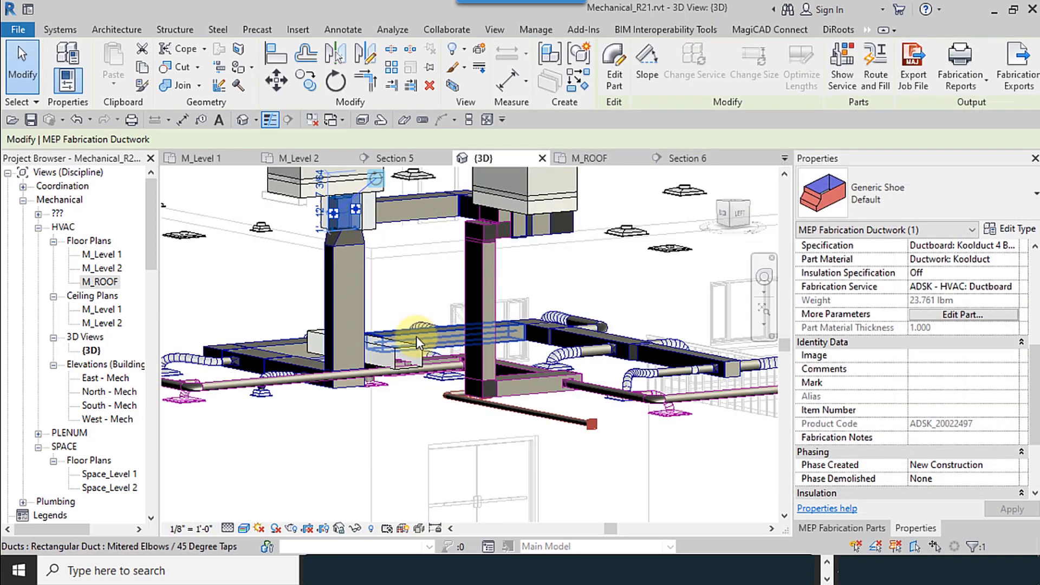
shift+middle_drag(494, 424, 393, 324)
click(398, 330)
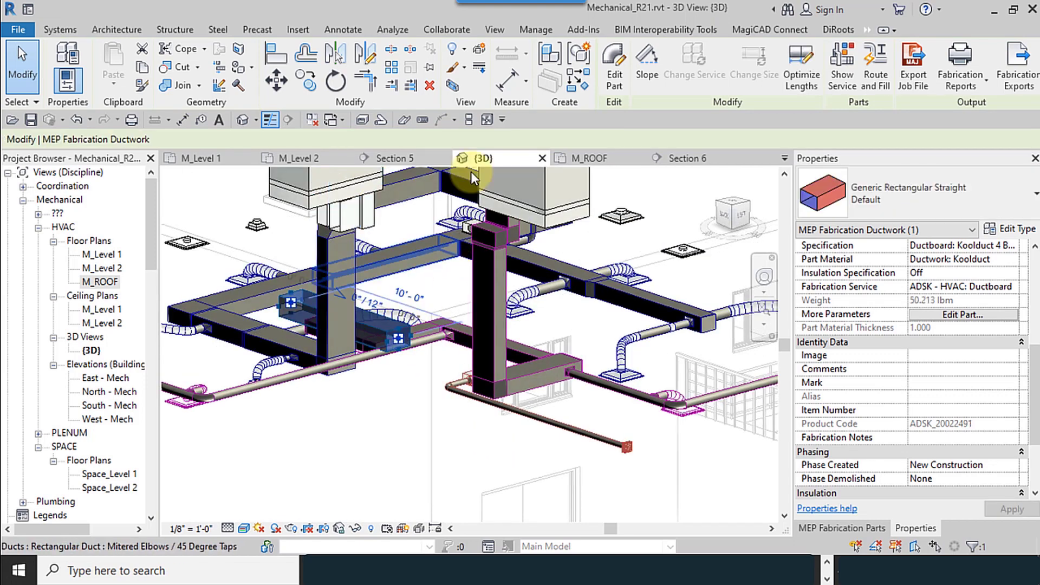
click(431, 85)
key(Escape)
mouse_move(442, 383)
shift+middle_down()
mouse_move(418, 413)
mouse_move(483, 431)
mouse_move(479, 464)
mouse_move(529, 483)
mouse_move(408, 404)
mouse_move(348, 407)
mouse_move(219, 458)
mouse_move(234, 468)
shift+middle_up()
click(349, 337)
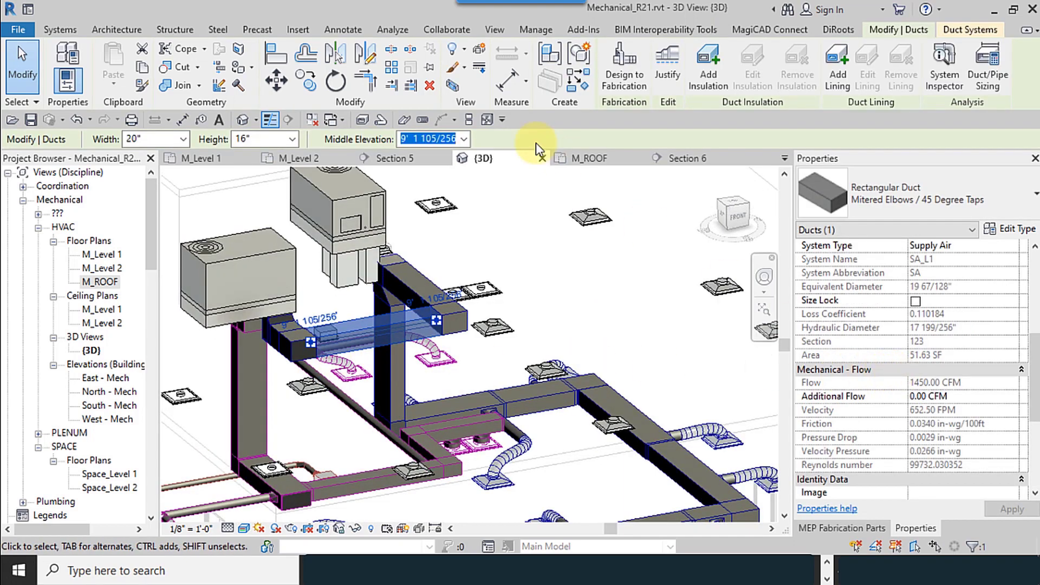
key(Escape)
shift+middle_drag(325, 337, 531, 335)
scroll(366, 284, up, 5)
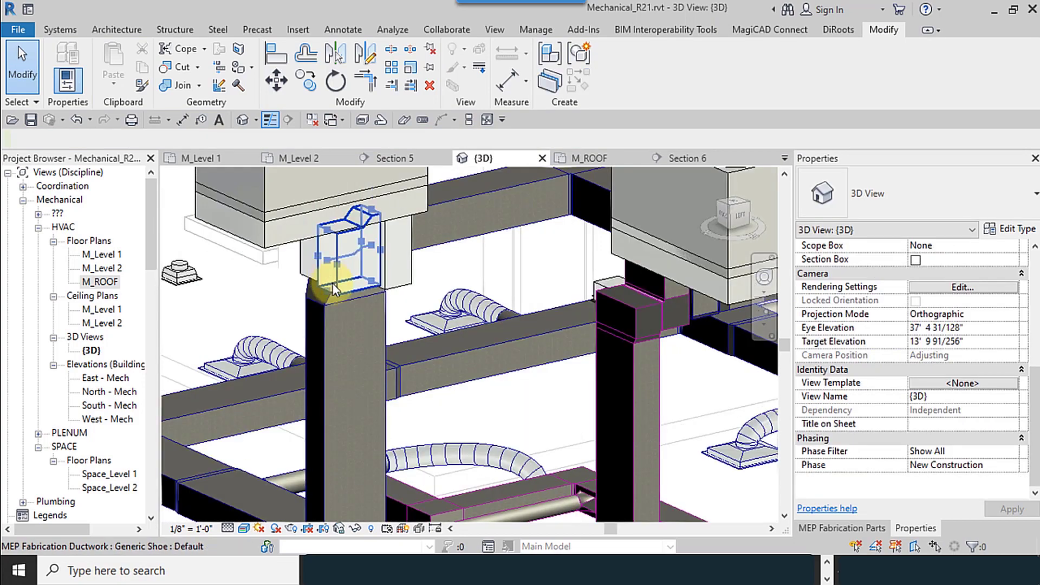
- Select the shoe fitting and check its part dimensions without changing them
click(364, 284)
click(620, 90)
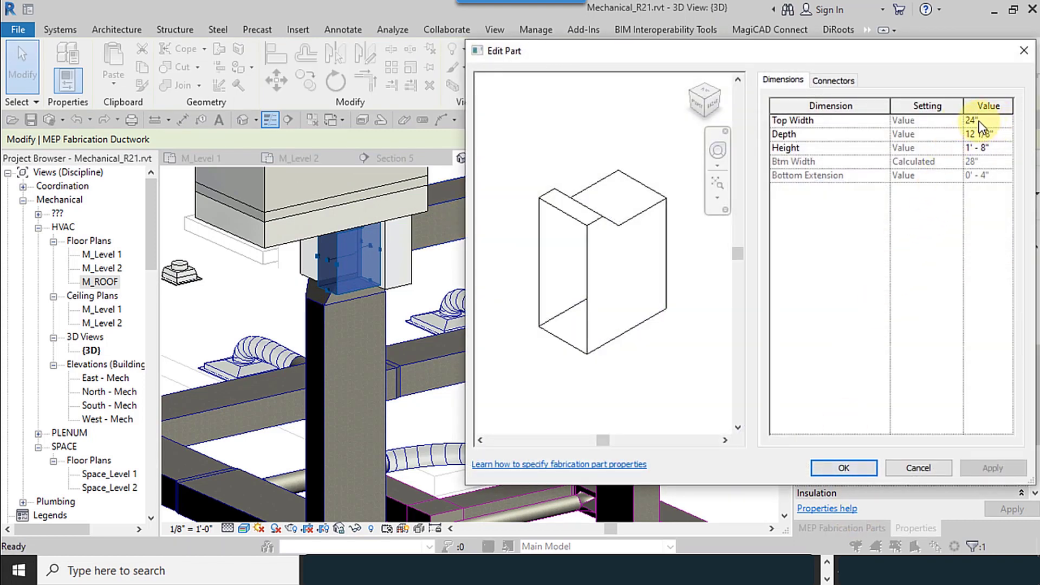
click(947, 467)
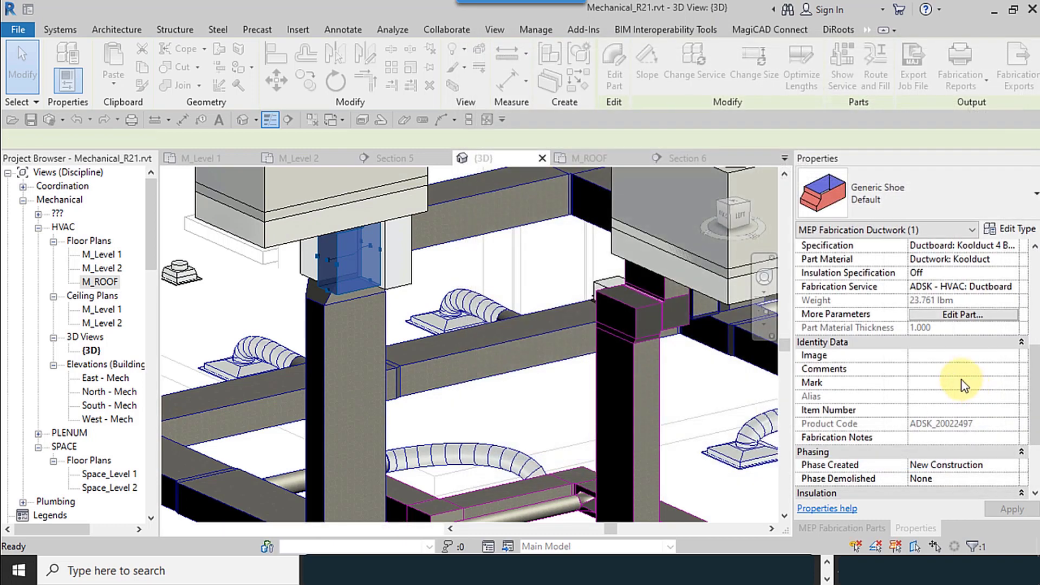
scroll(940, 347, down, 2)
scroll(941, 347, up, 5)
scroll(921, 295, up, 3)
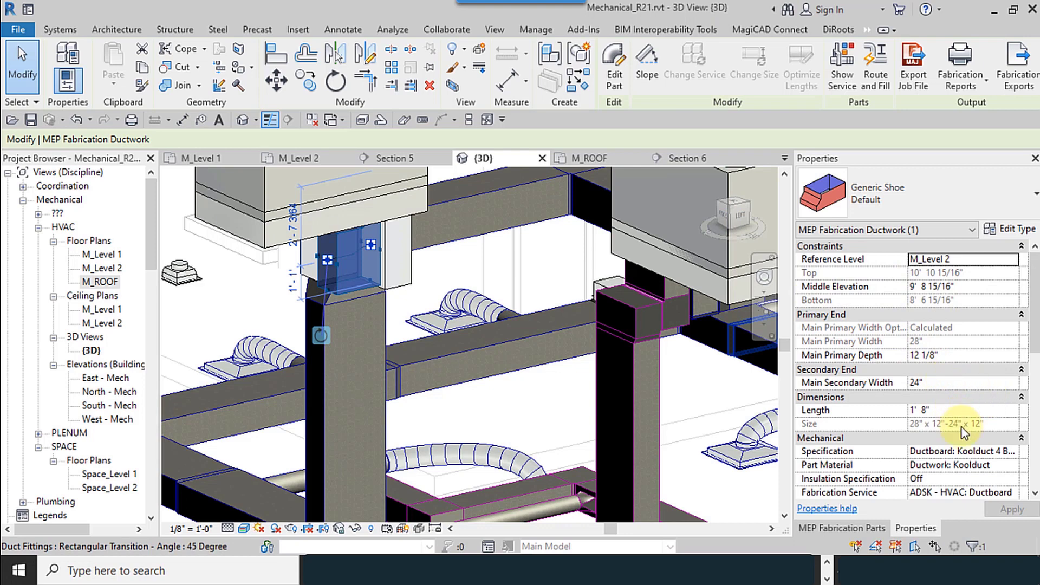
scroll(961, 427, down, 2)
- Set the shoe's Top Width to 16" and Depth to 20", disconnecting it to apply
click(964, 453)
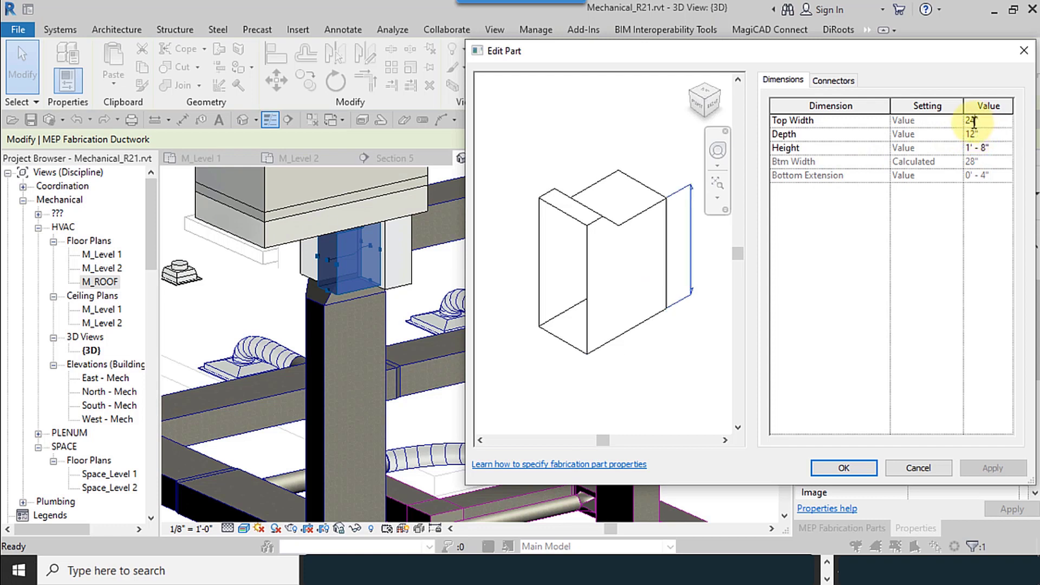
text(16)
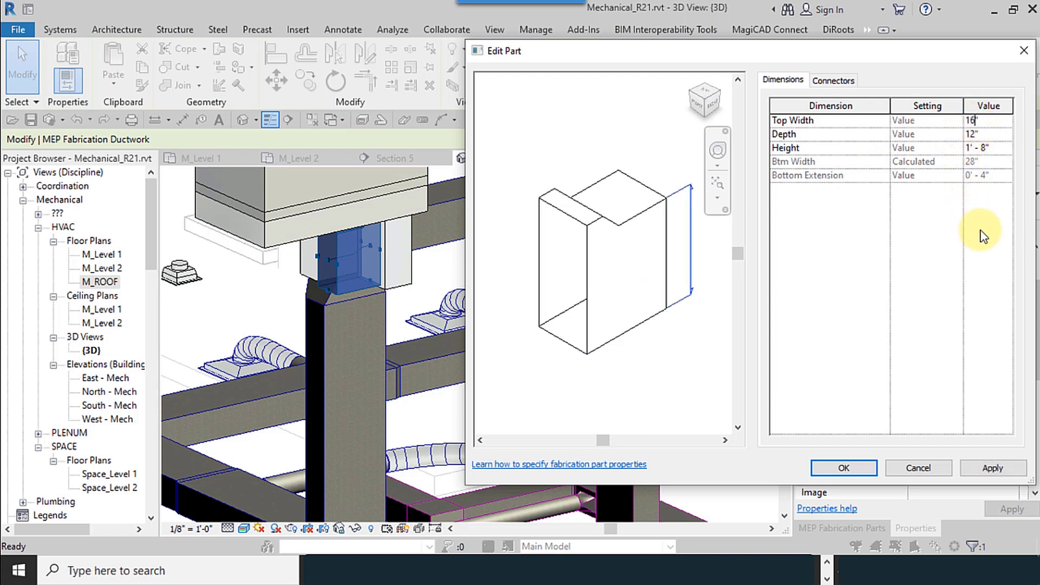
click(978, 134)
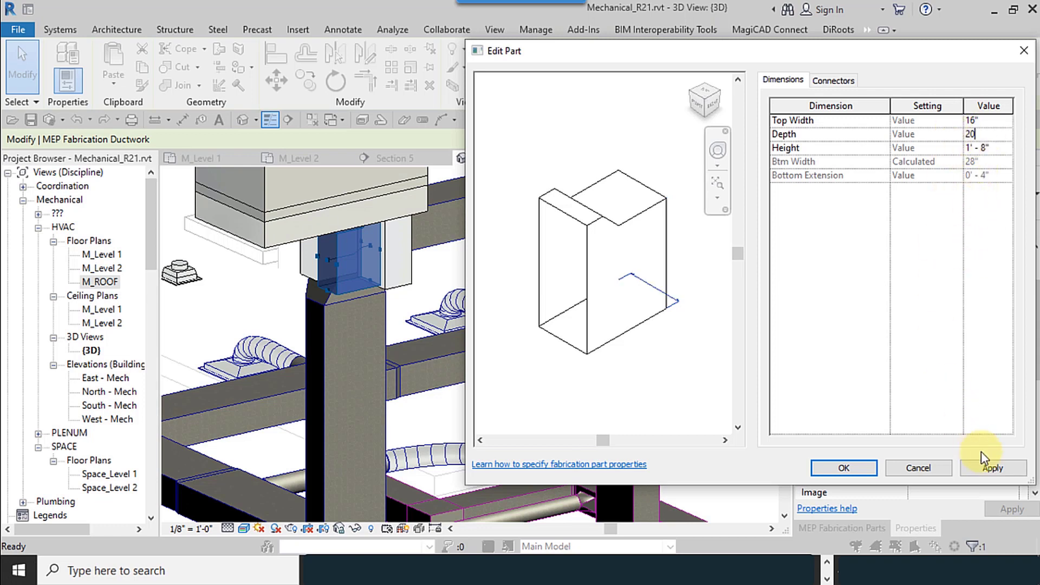
click(993, 468)
click(710, 321)
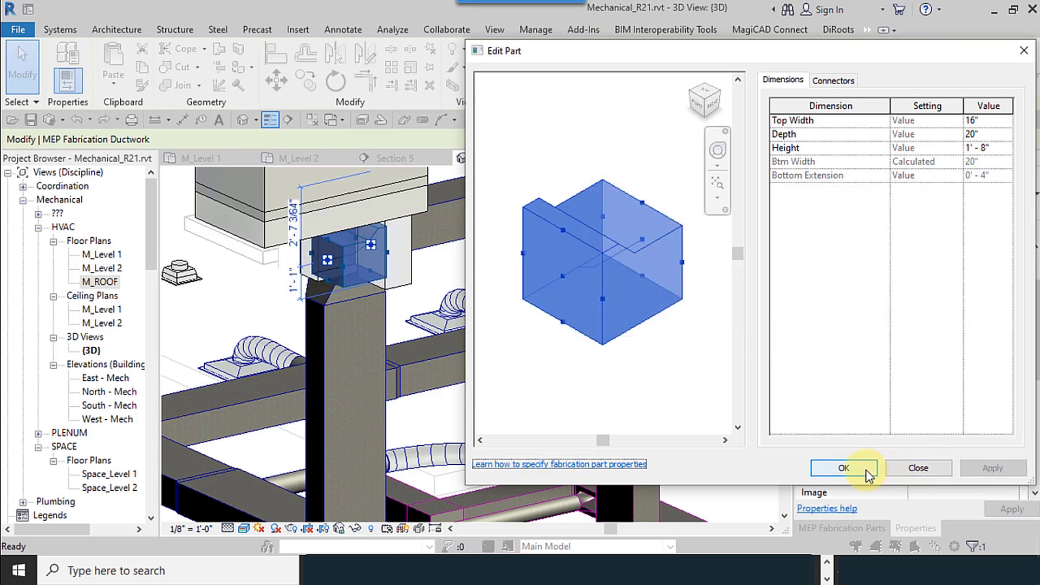
click(845, 468)
- Select the straight rectangular duct behind the shoe fitting
middle_drag(441, 341, 429, 337)
scroll(429, 337, up, 5)
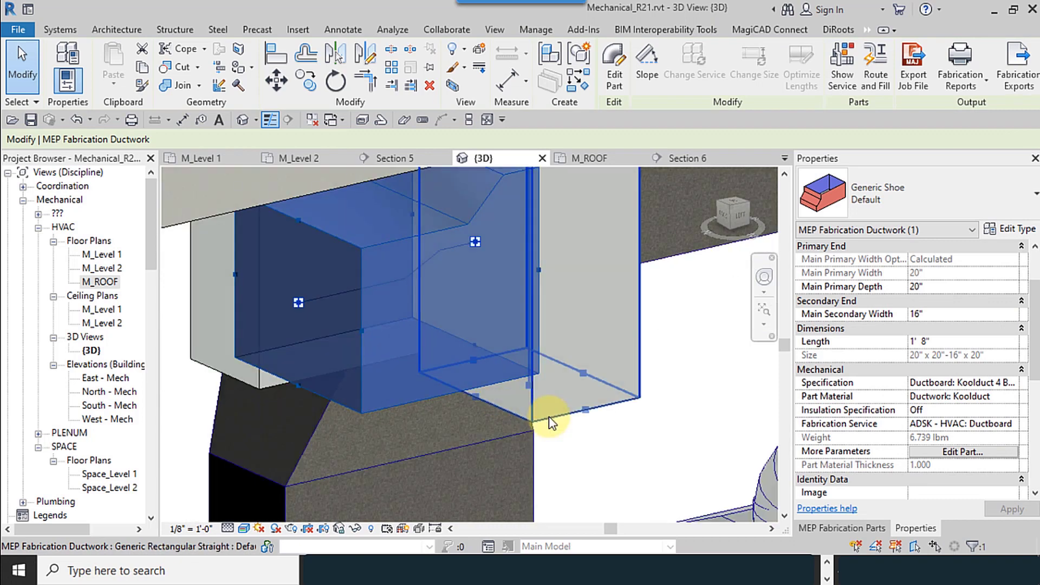
shift+middle_drag(555, 421, 610, 447)
click(610, 445)
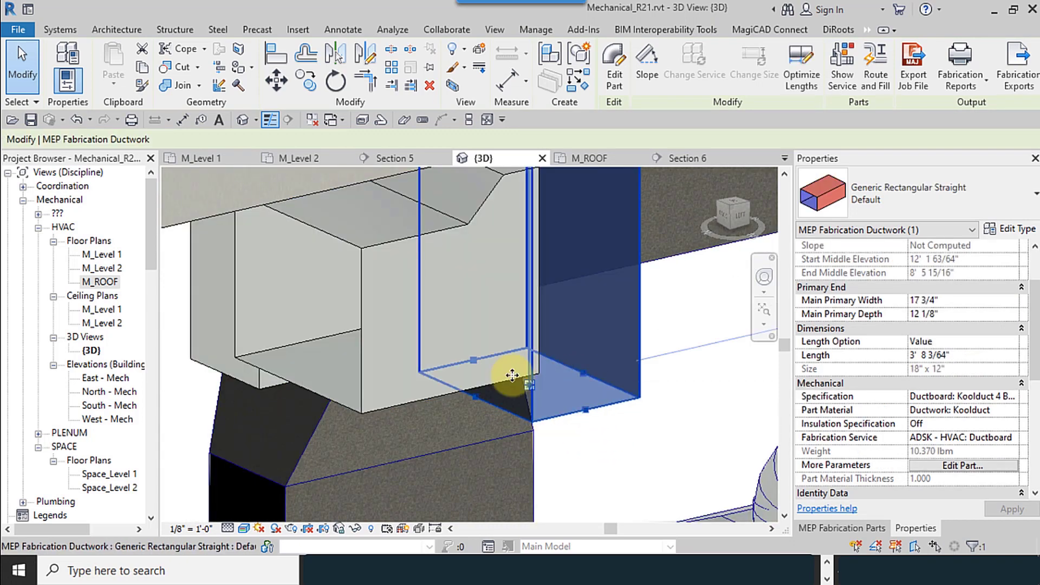
scroll(513, 375, down, 2)
scroll(505, 430, down, 3)
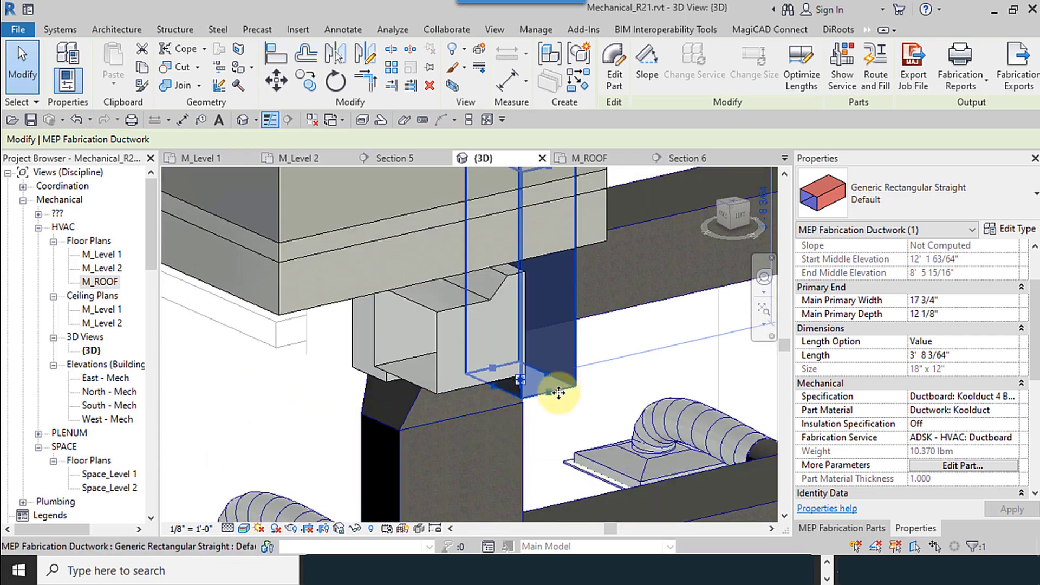
scroll(541, 336, up, 3)
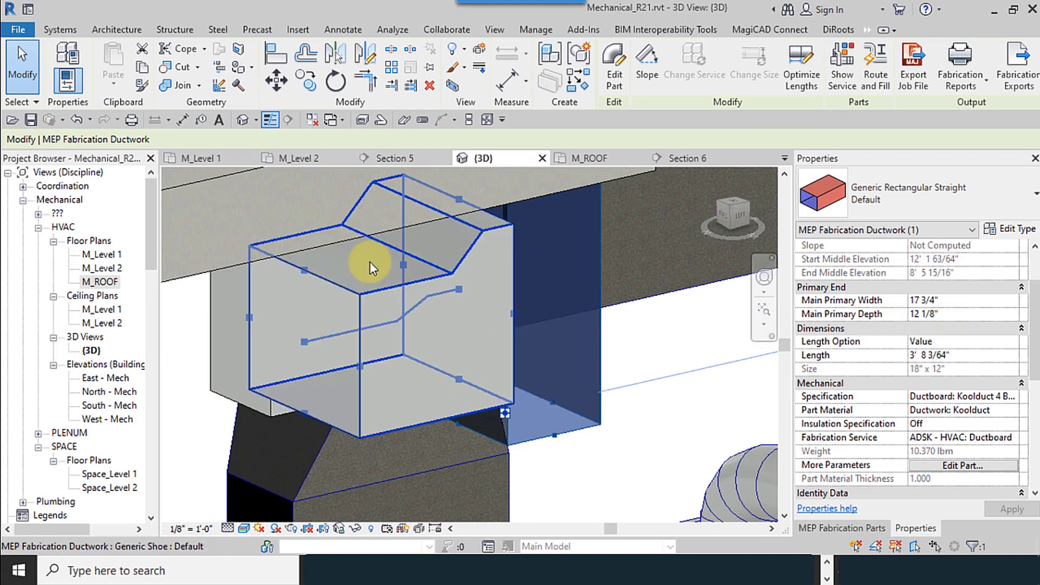
scroll(983, 368, down, 1)
scroll(970, 362, up, 2)
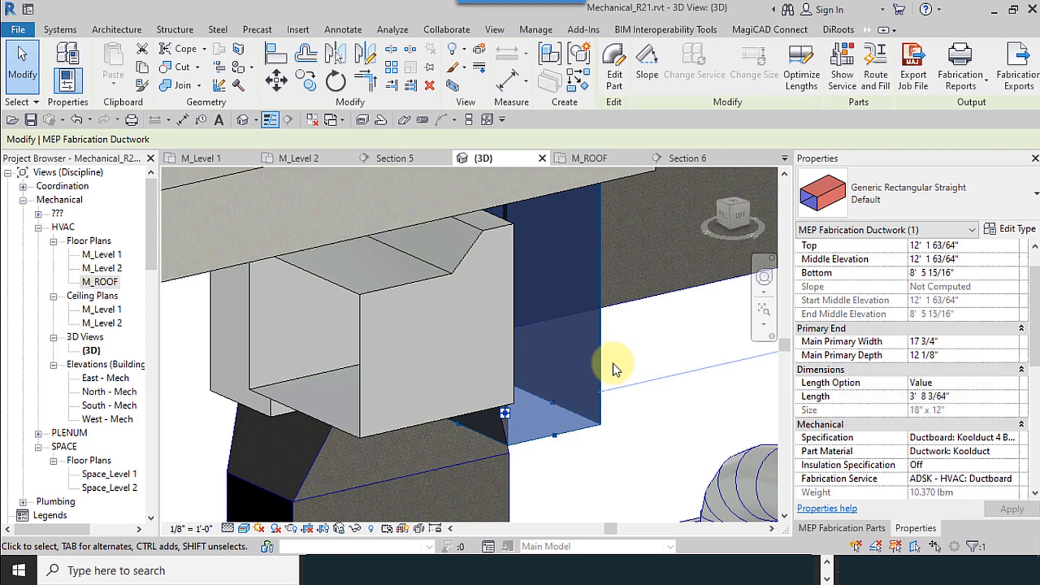
shift+middle_drag(613, 363, 559, 325)
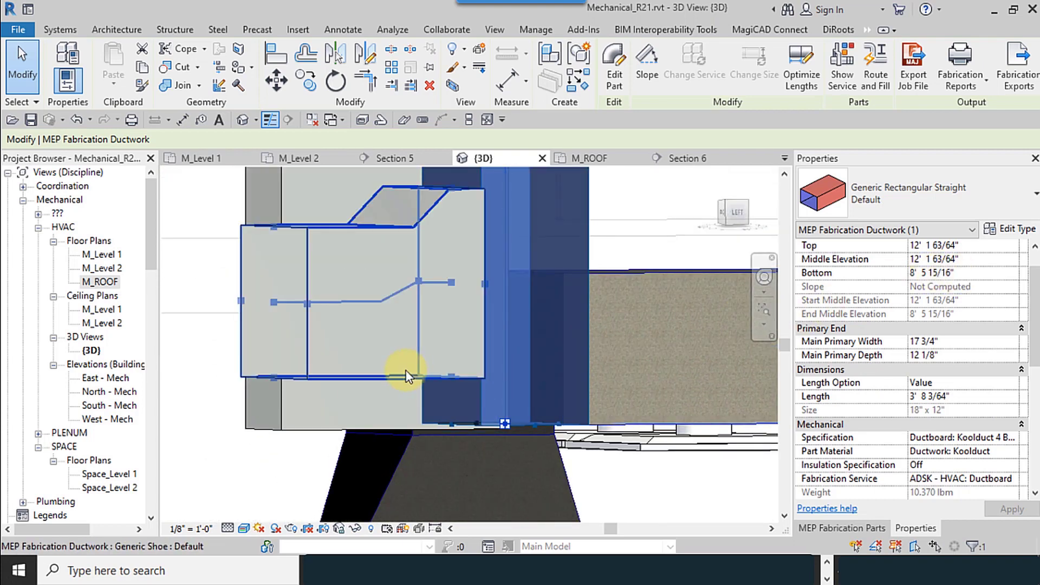
click(394, 378)
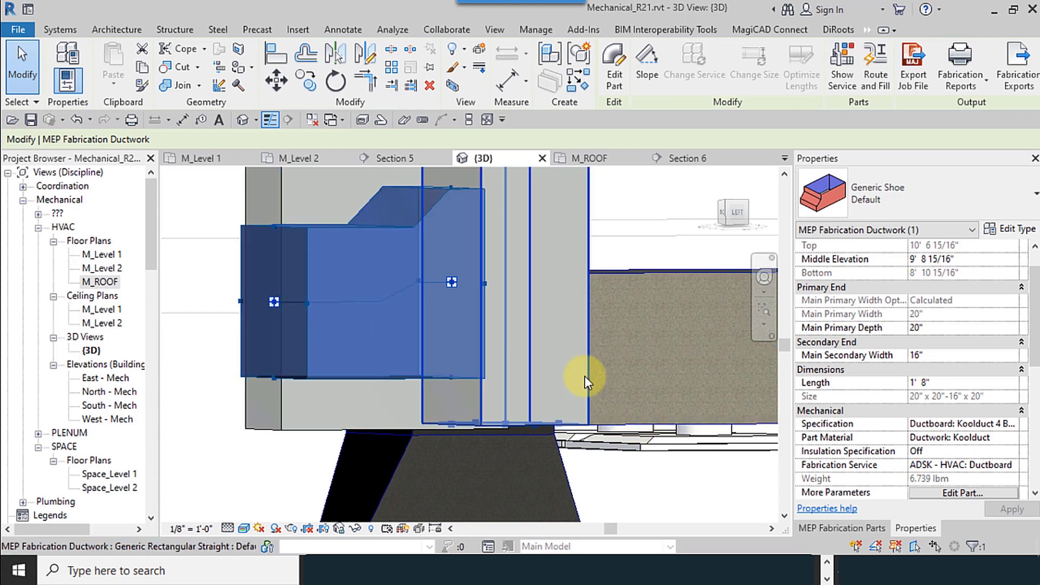
click(691, 399)
- Set the duct's Main Primary Width to 22" and Main Primary Depth to 16"
click(966, 342)
text(22)
click(946, 356)
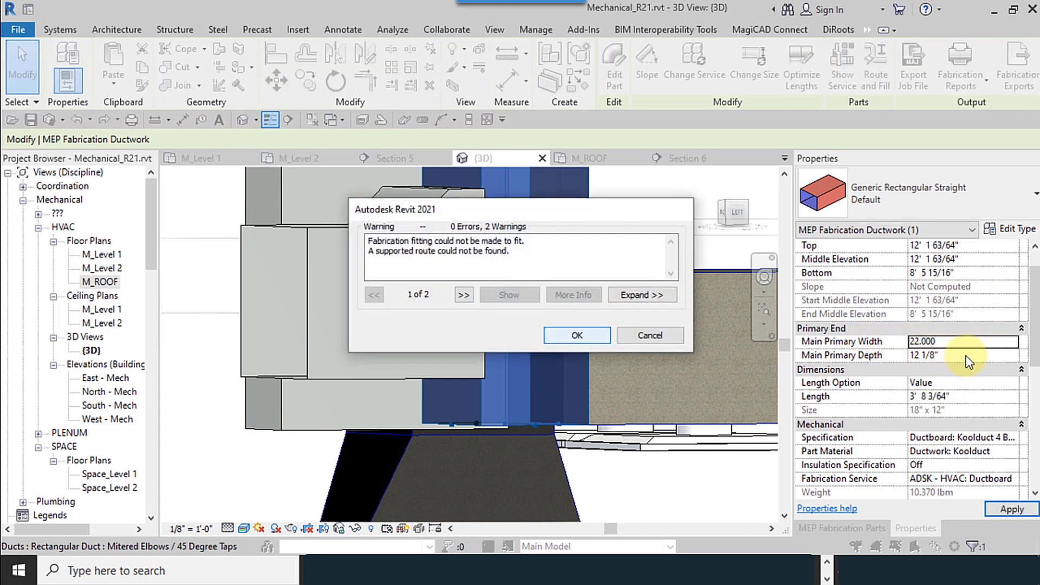
click(576, 332)
click(966, 356)
text(16)
click(996, 513)
scroll(632, 430, down, 2)
click(632, 430)
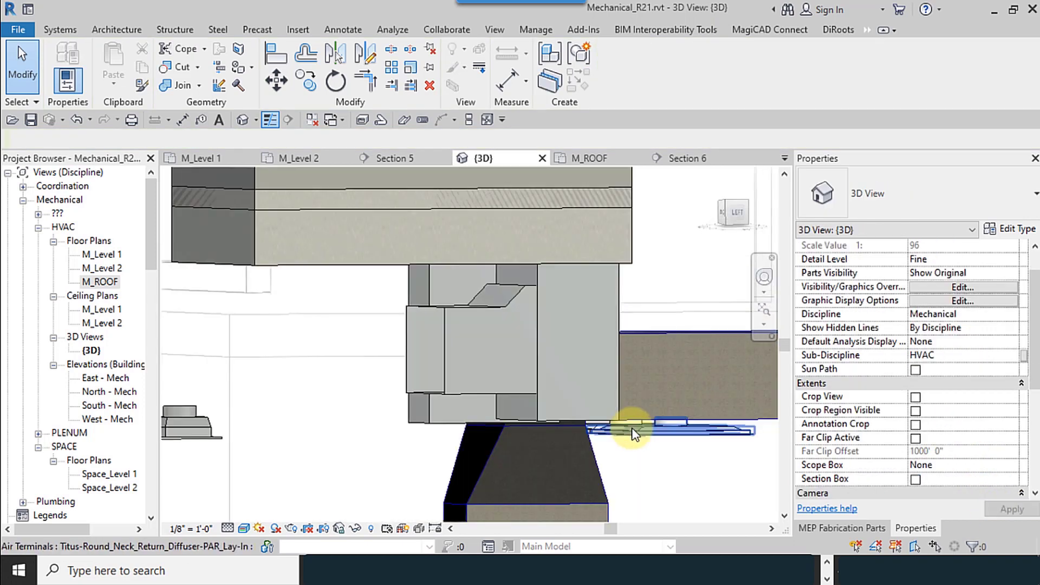
mouse_move(627, 425)
shift+middle_down()
mouse_move(595, 365)
mouse_move(675, 395)
mouse_move(692, 434)
mouse_move(627, 425)
shift+middle_up()
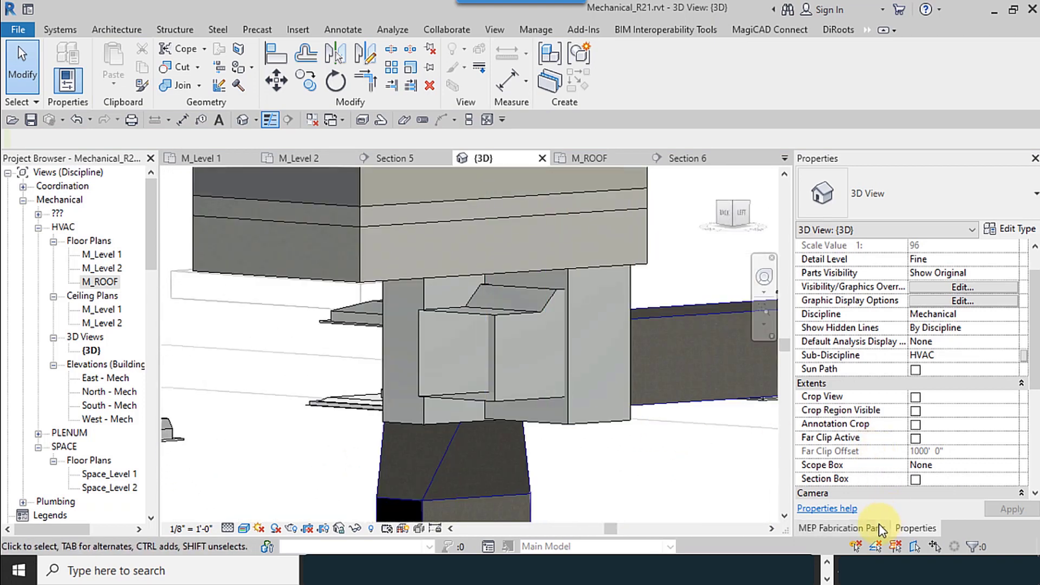
click(879, 530)
scroll(939, 431, down, 8)
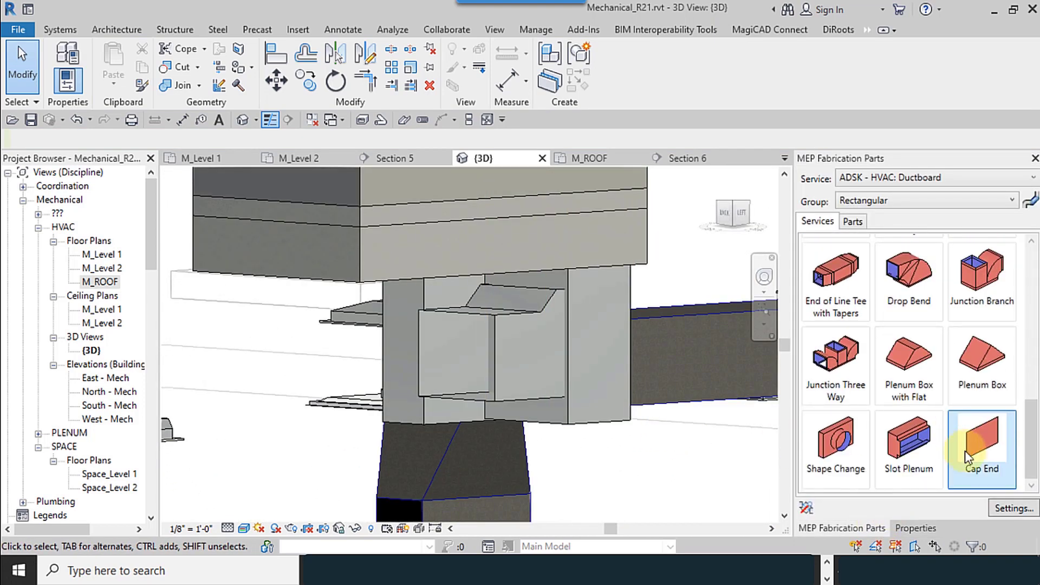
click(992, 475)
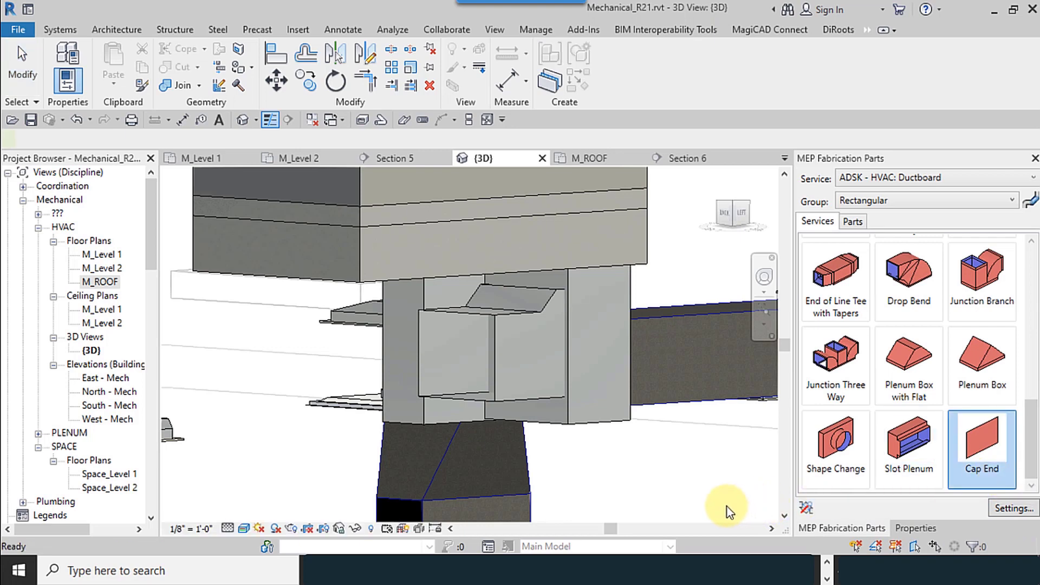
shift+middle_drag(699, 471, 694, 368)
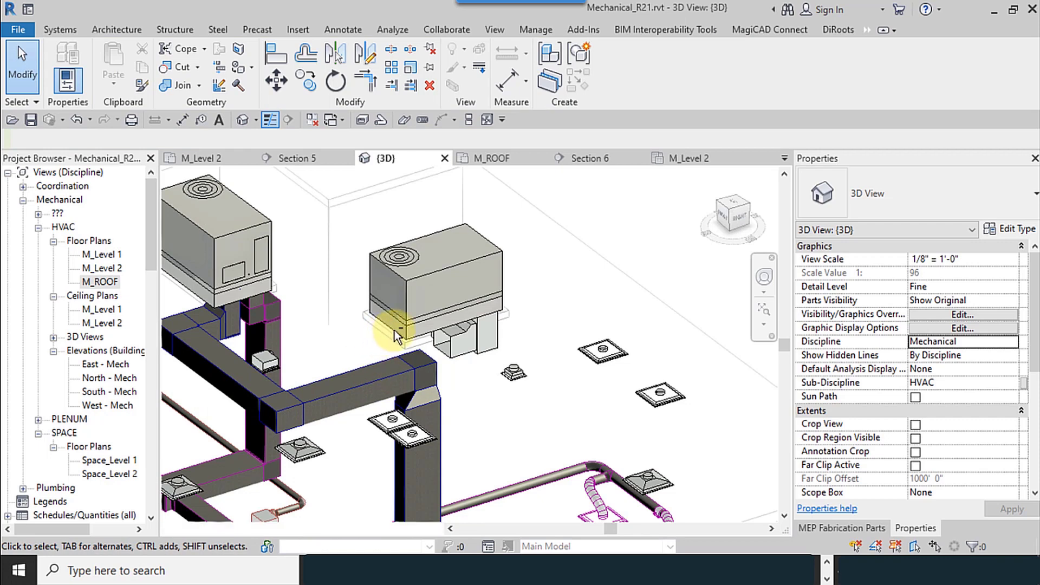
- View the ductwork from the ViewCube TOP, showing both units feeding the main duct
shift+middle_drag(451, 398, 564, 348)
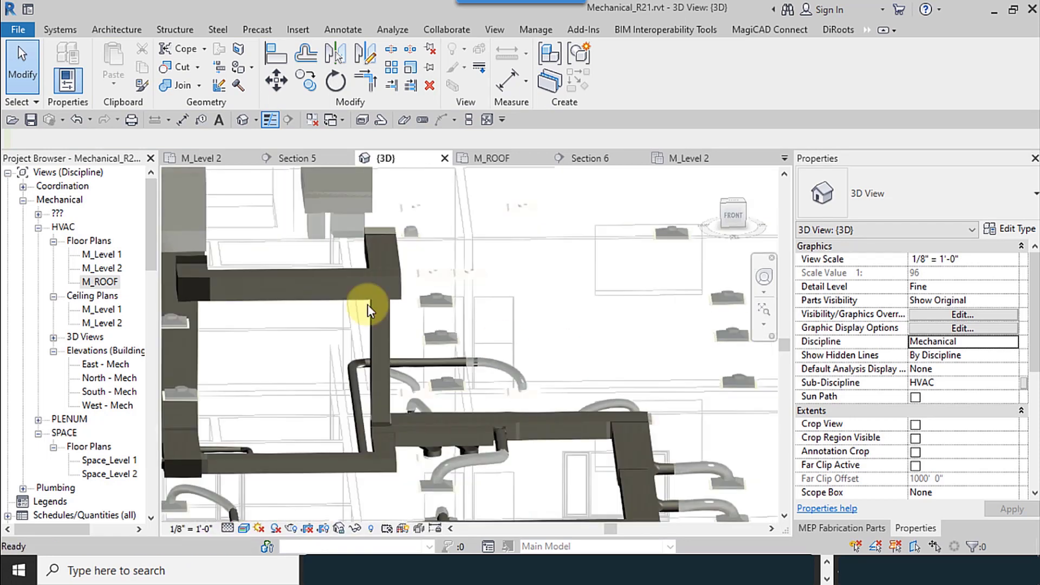
scroll(320, 266, up, 5)
scroll(455, 238, down, 1)
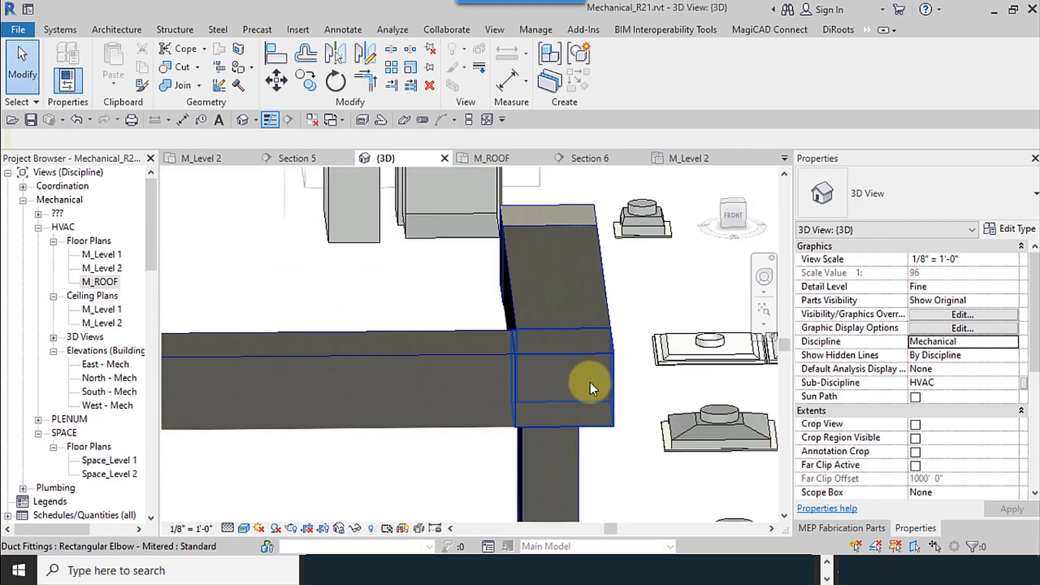
shift+middle_drag(584, 382, 552, 394)
scroll(372, 337, down, 4)
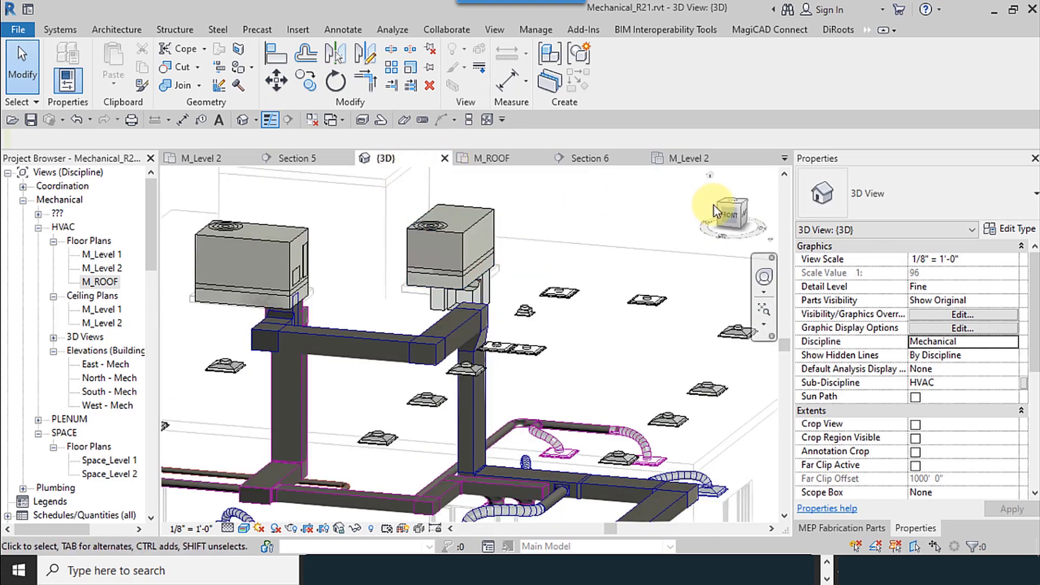
click(738, 209)
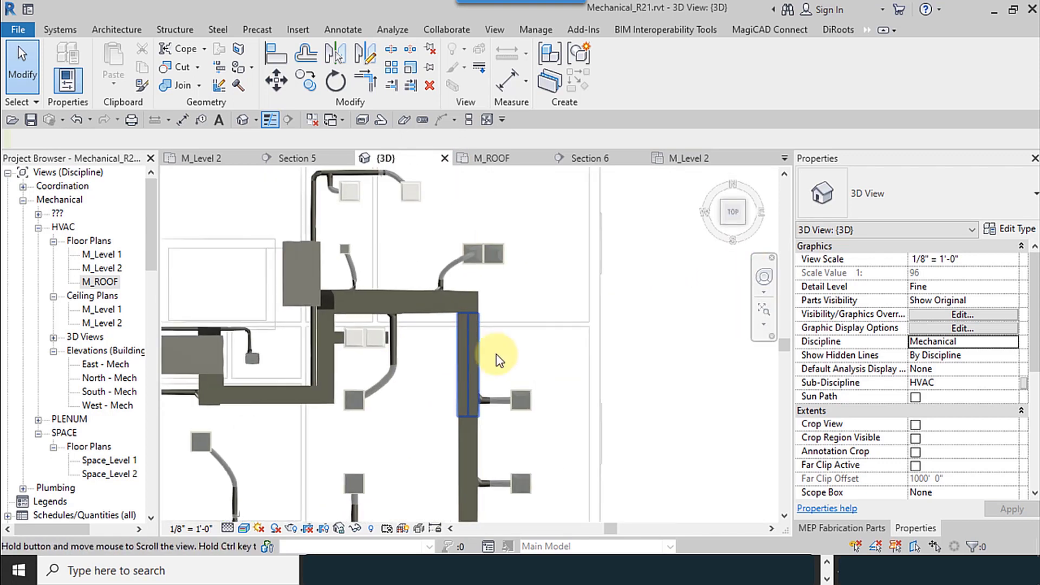
- Switch the view discipline to Coordination and drag the rooftop unit to the right
click(1015, 343)
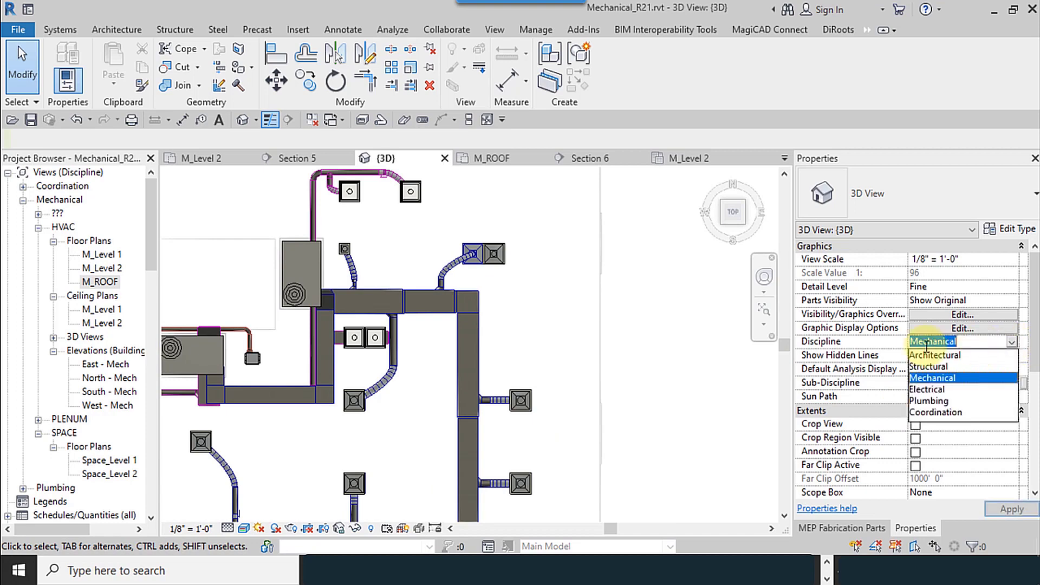
click(924, 424)
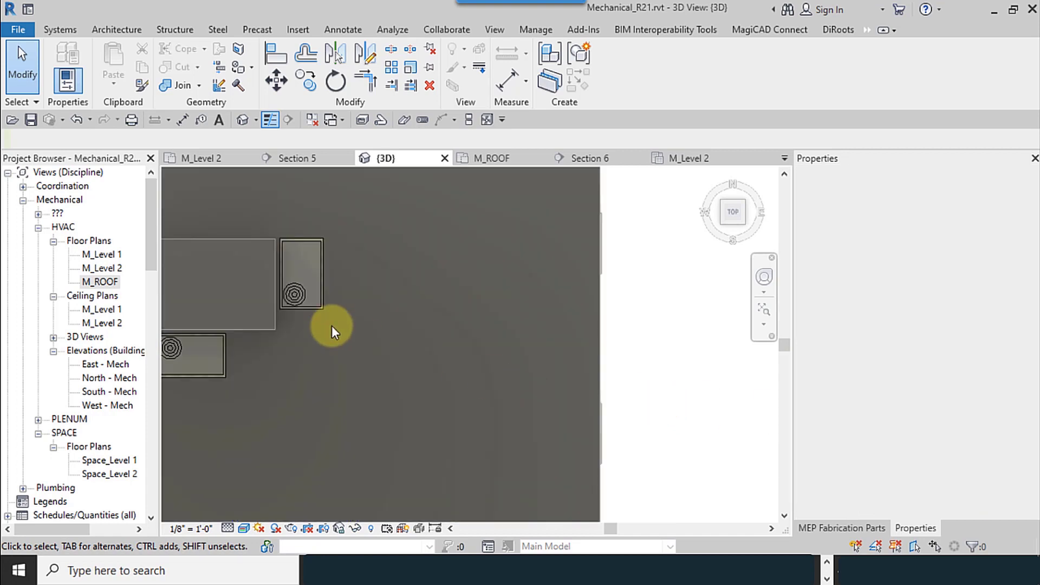
scroll(272, 231, up, 4)
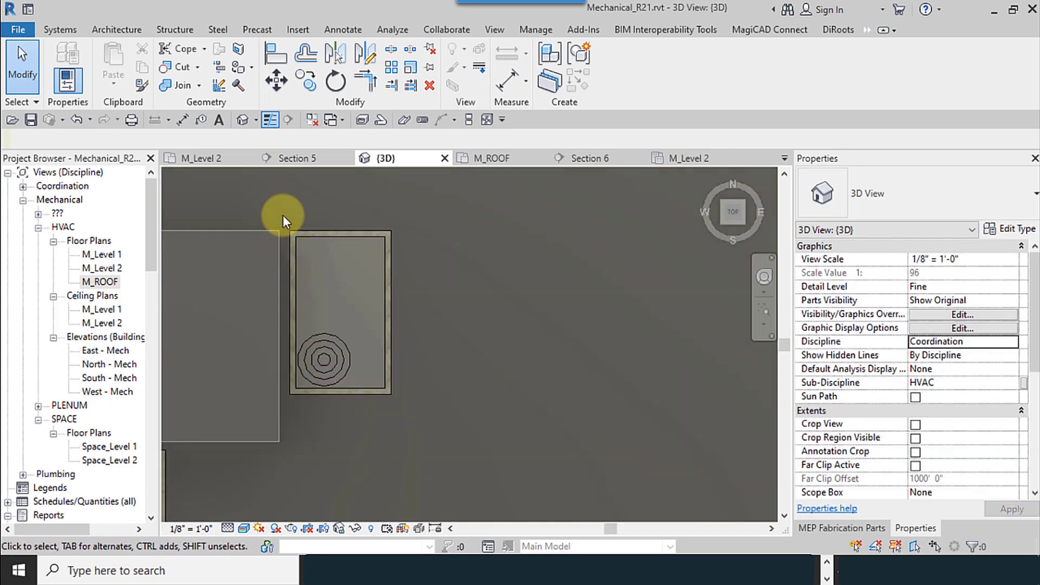
click(302, 331)
scroll(302, 331, down, 4)
drag(302, 332, 377, 379)
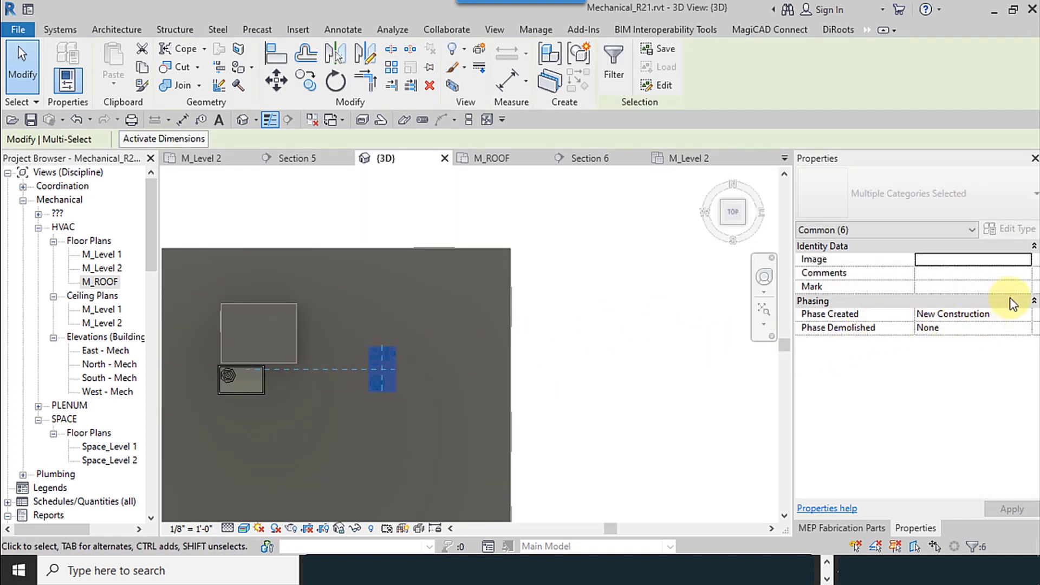
- Return the view discipline to Mechanical and bring up the view's shortcut menu
click(666, 350)
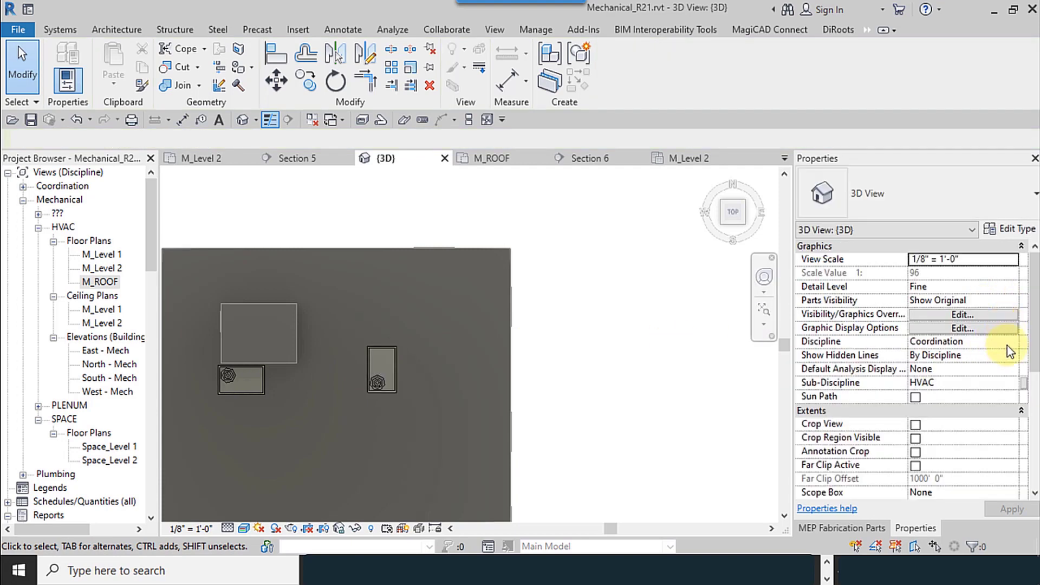
click(1011, 342)
click(933, 378)
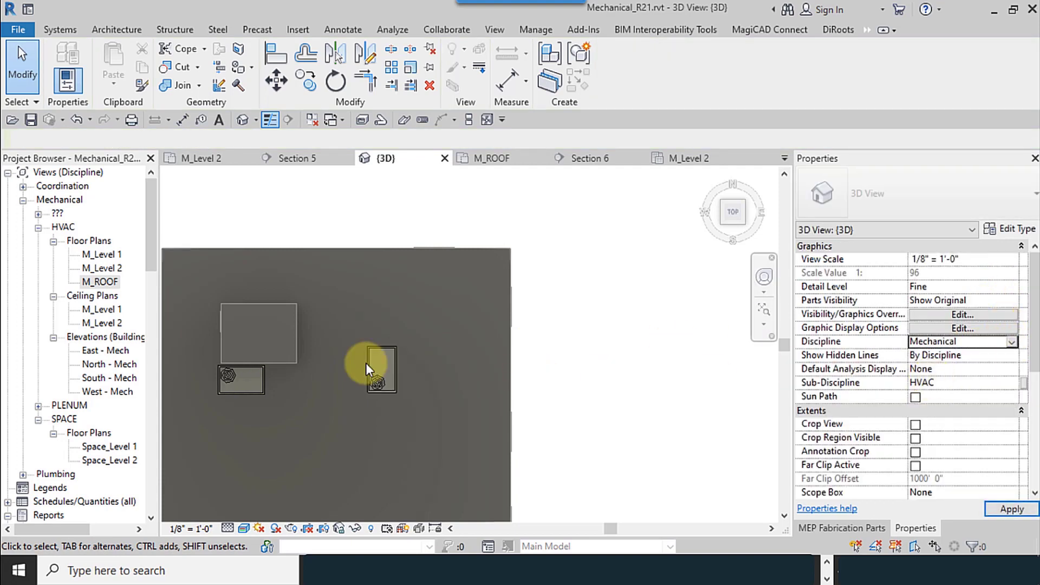
scroll(377, 379, up, 4)
scroll(662, 333, up, 2)
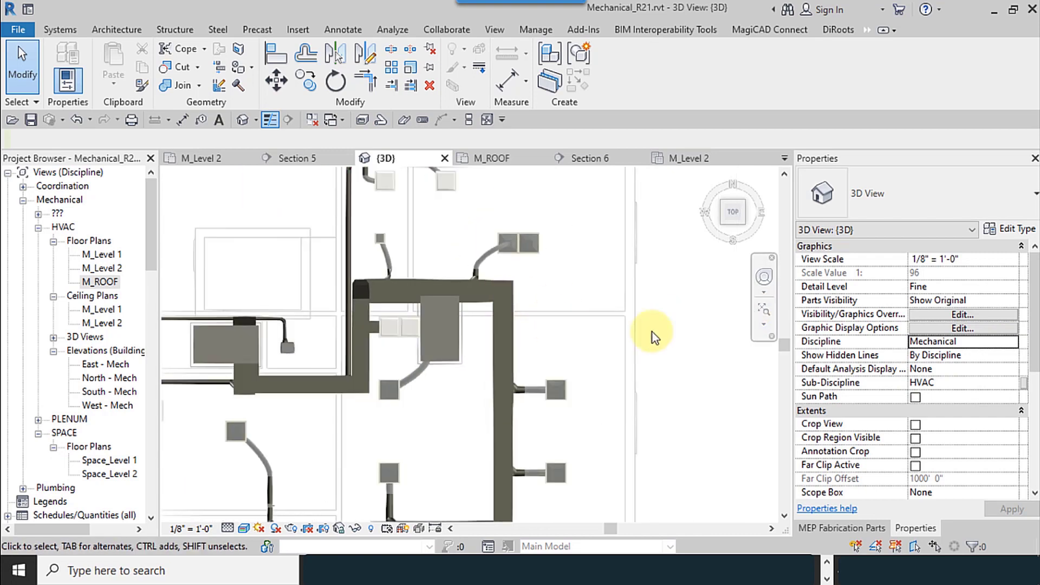
scroll(437, 313, up, 1)
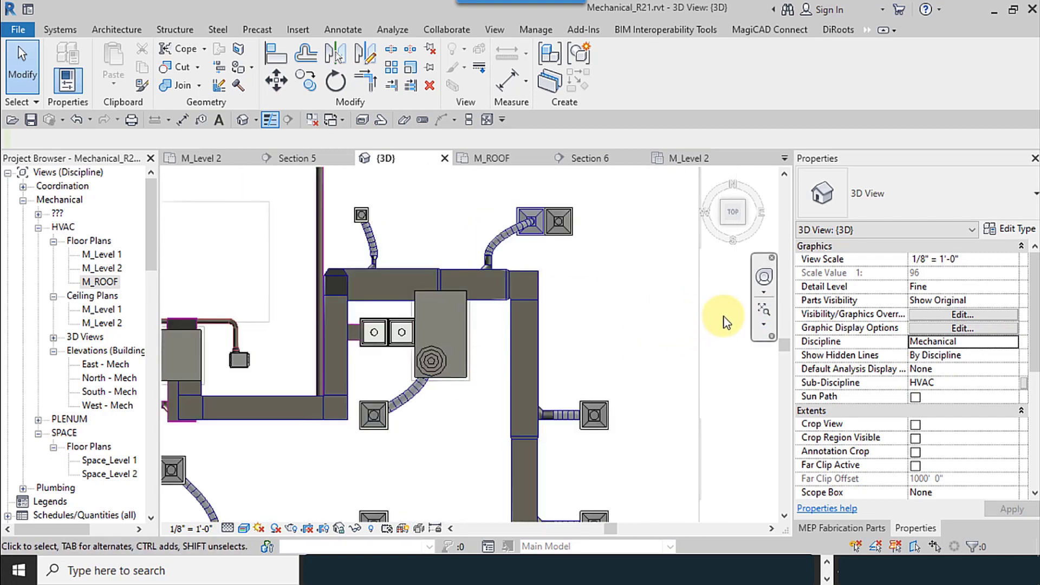
right_click(724, 317)
- Reselect the rooftop unit and drag it down and right inside the duct loop
click(794, 115)
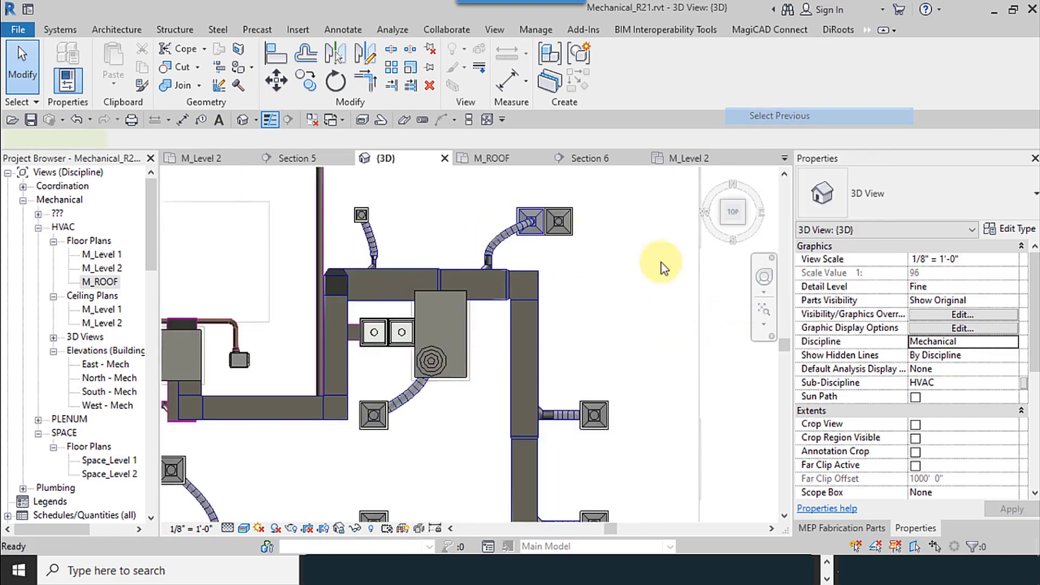
scroll(465, 372, up, 2)
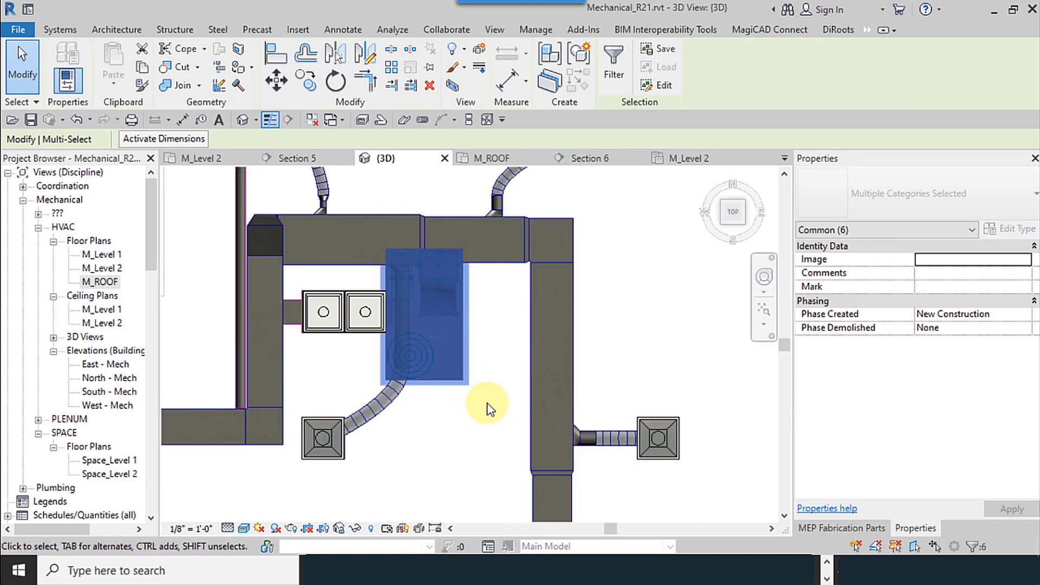
drag(427, 322, 514, 428)
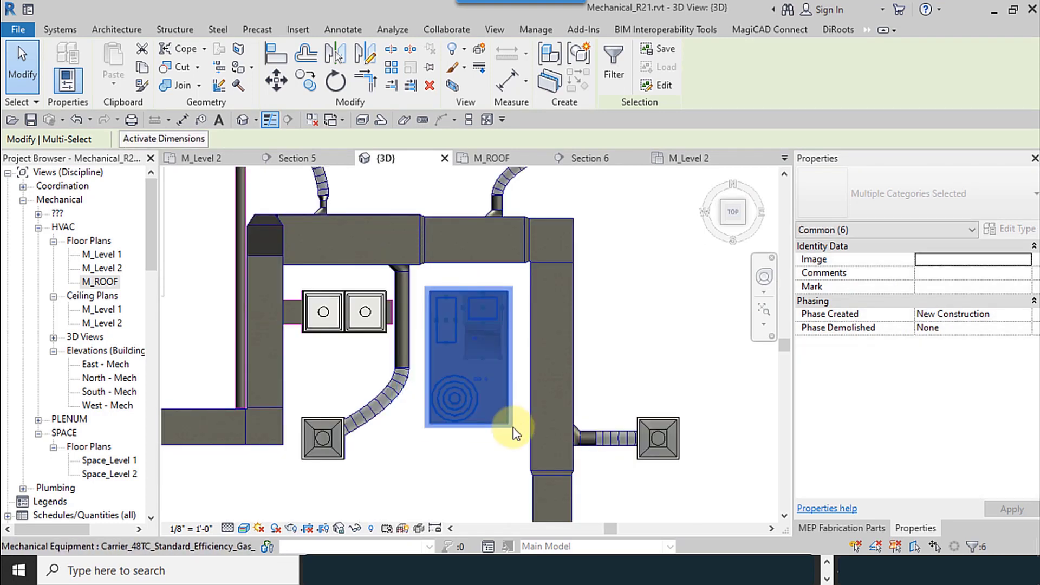
scroll(503, 434, down, 2)
scroll(503, 435, up, 3)
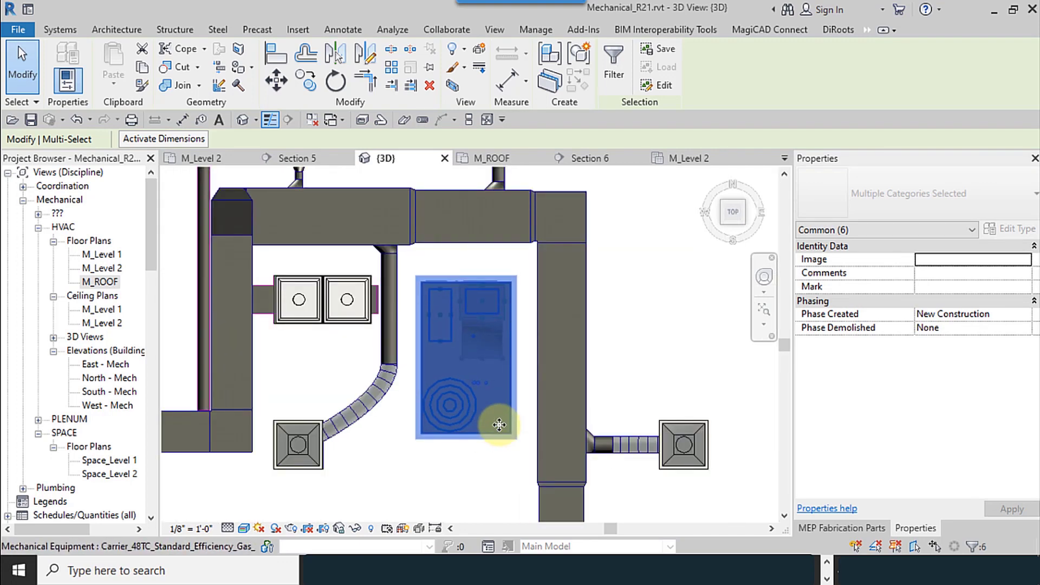
scroll(495, 420, down, 2)
scroll(485, 333, up, 2)
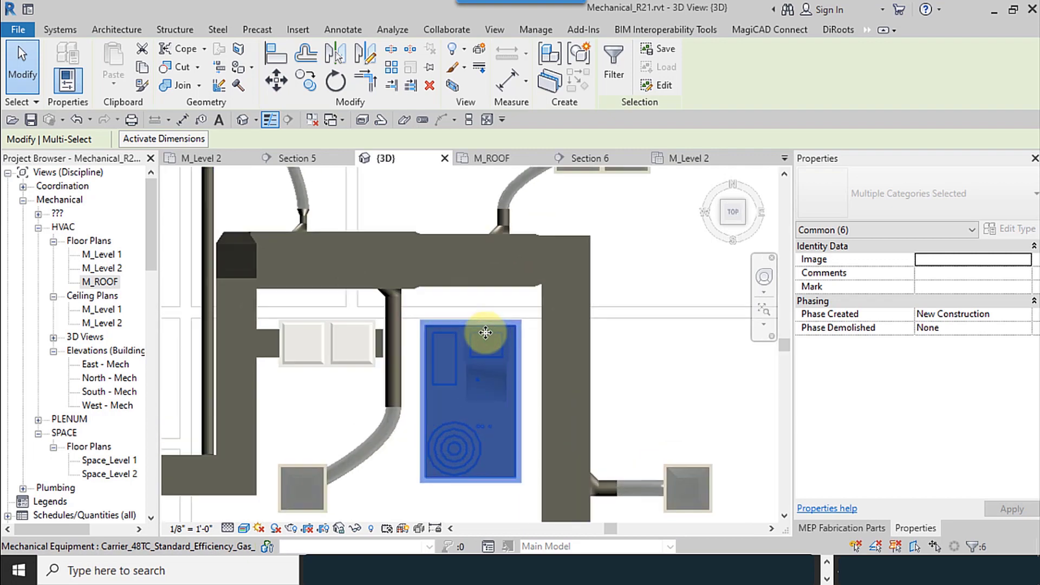
scroll(472, 315, down, 3)
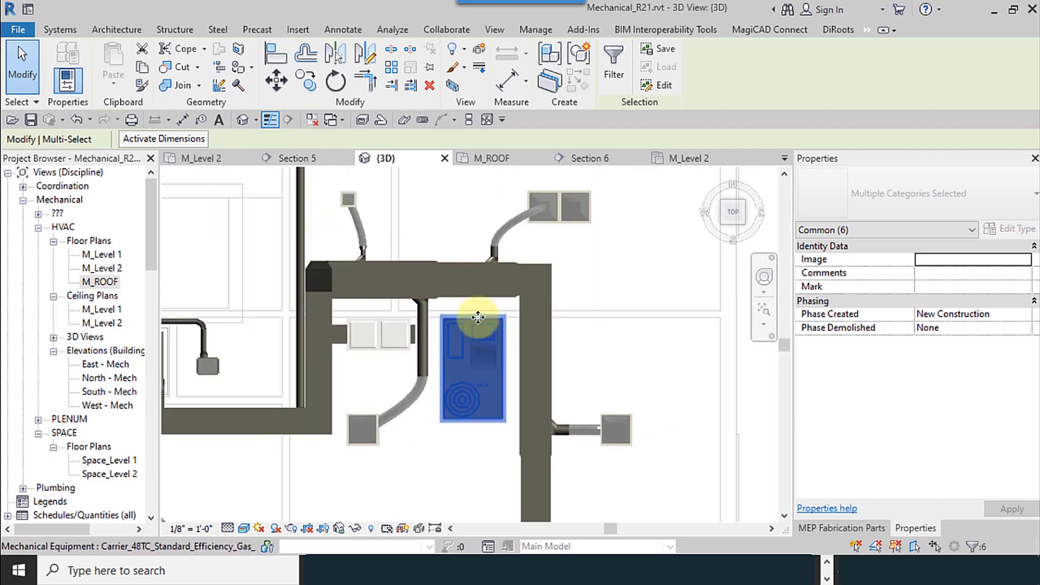
scroll(477, 318, up, 3)
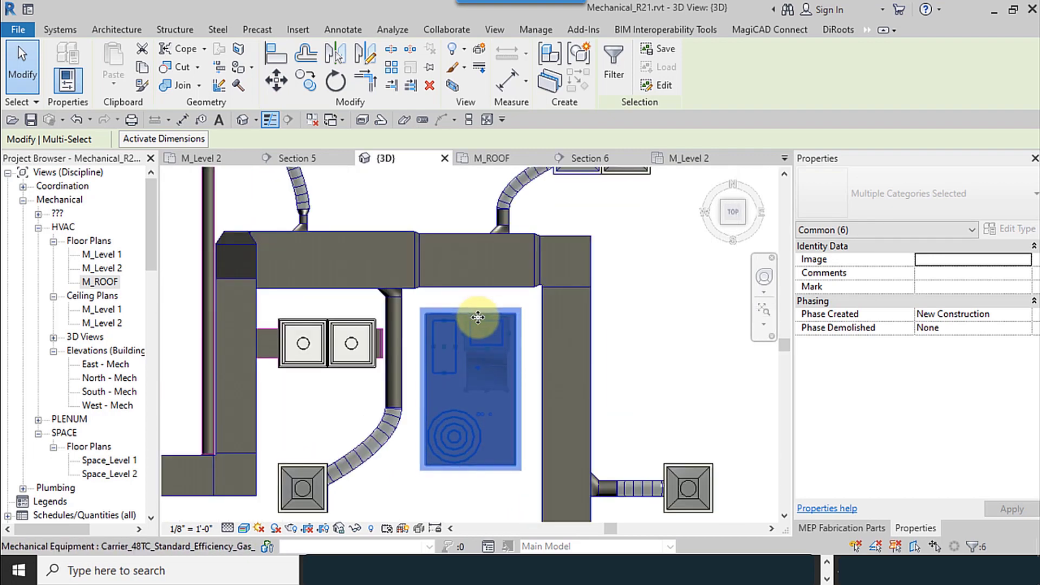
scroll(479, 319, down, 3)
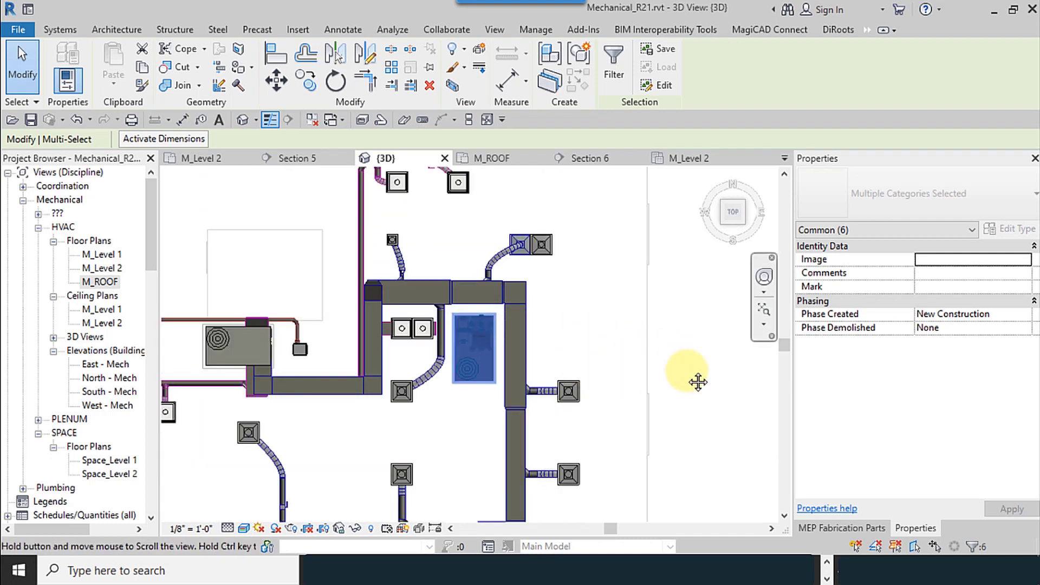
- Orbit from the top view to an isometric view of the unit and clear the selection
middle_drag(692, 376, 672, 374)
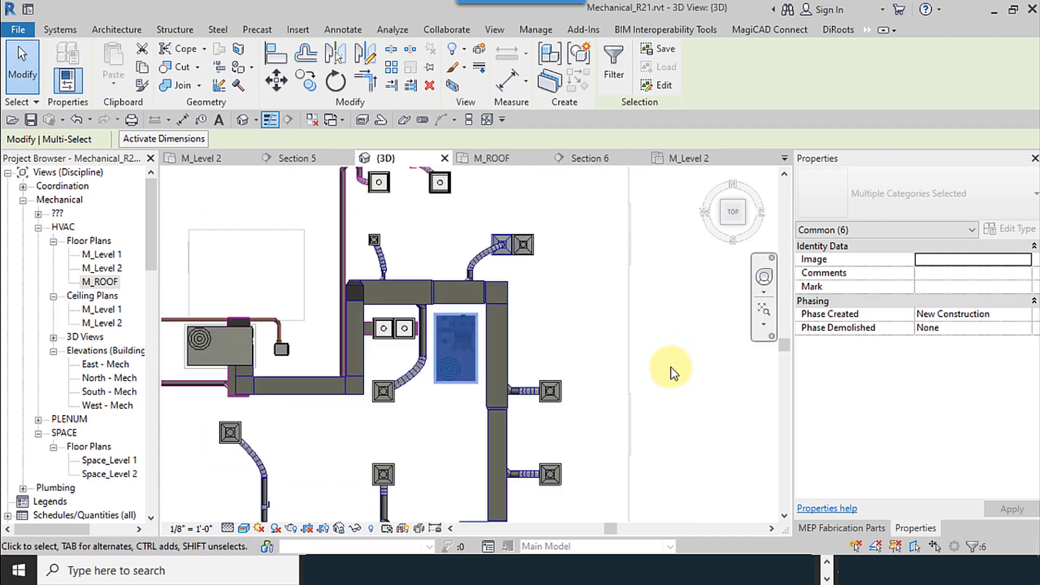
scroll(602, 391, up, 2)
scroll(583, 381, down, 3)
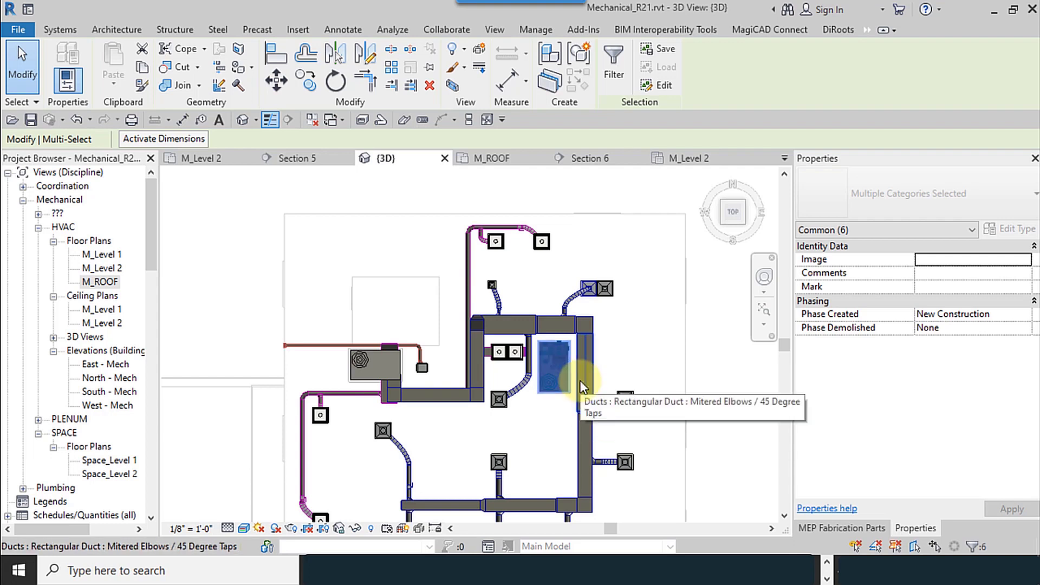
shift+middle_drag(682, 477, 725, 355)
scroll(563, 346, up, 5)
shift+middle_drag(623, 417, 554, 389)
key(Escape)
- Place a Rectangular Straight fabrication duct running left from the rooftop unit
scroll(554, 389, down, 3)
click(841, 528)
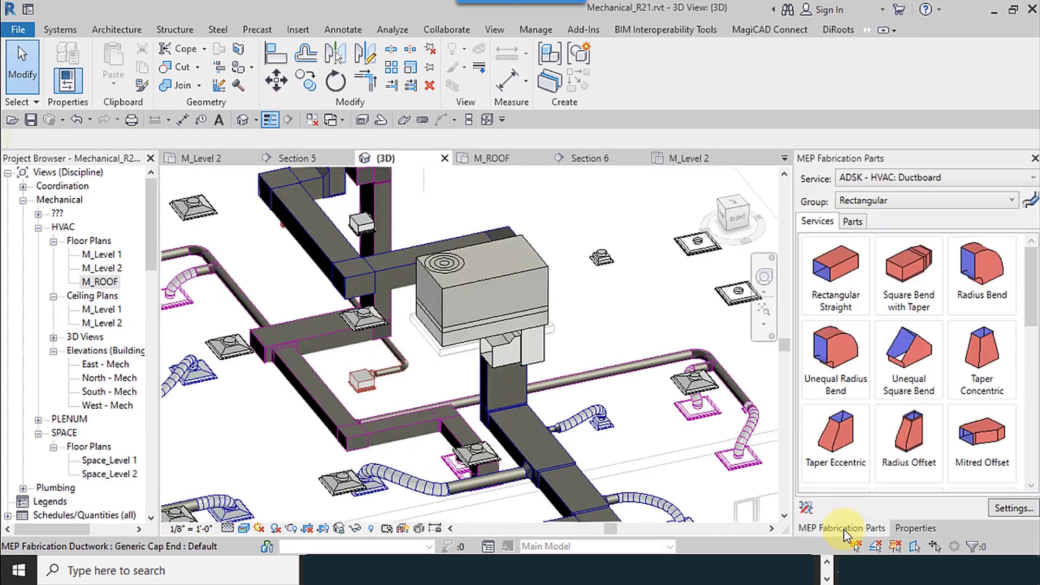
click(838, 282)
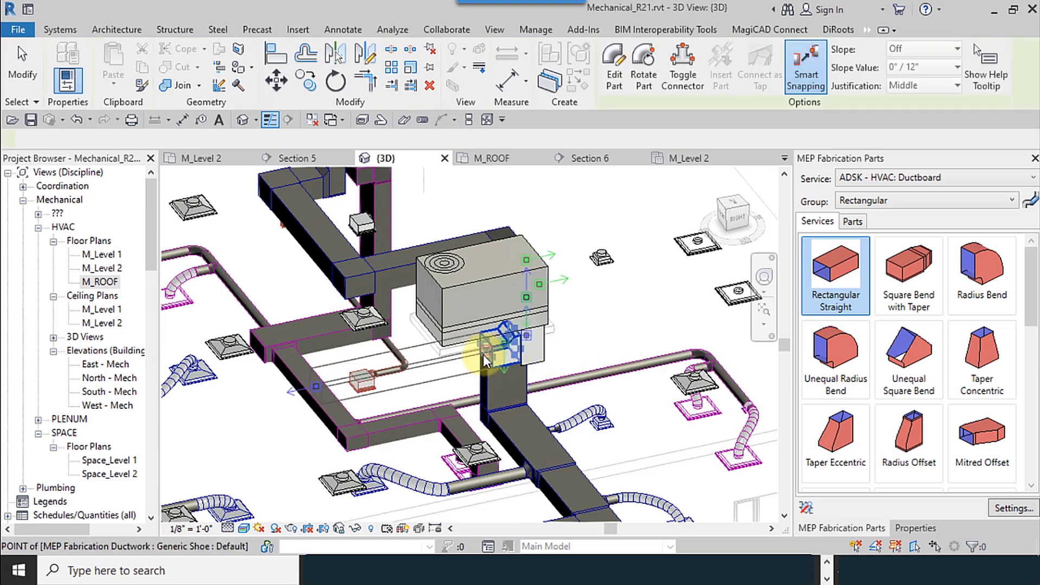
click(484, 351)
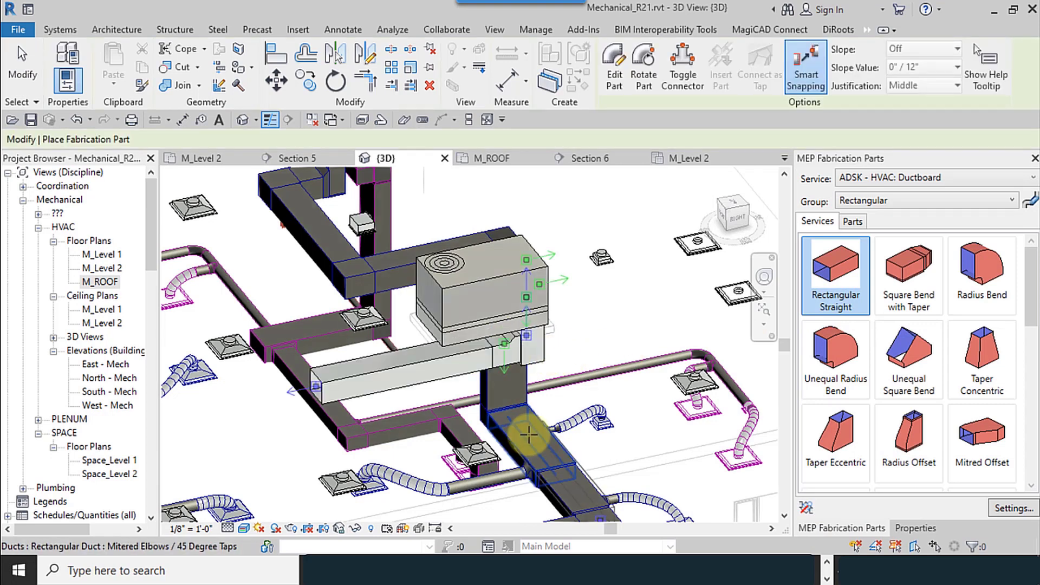
middle_drag(406, 430, 557, 379)
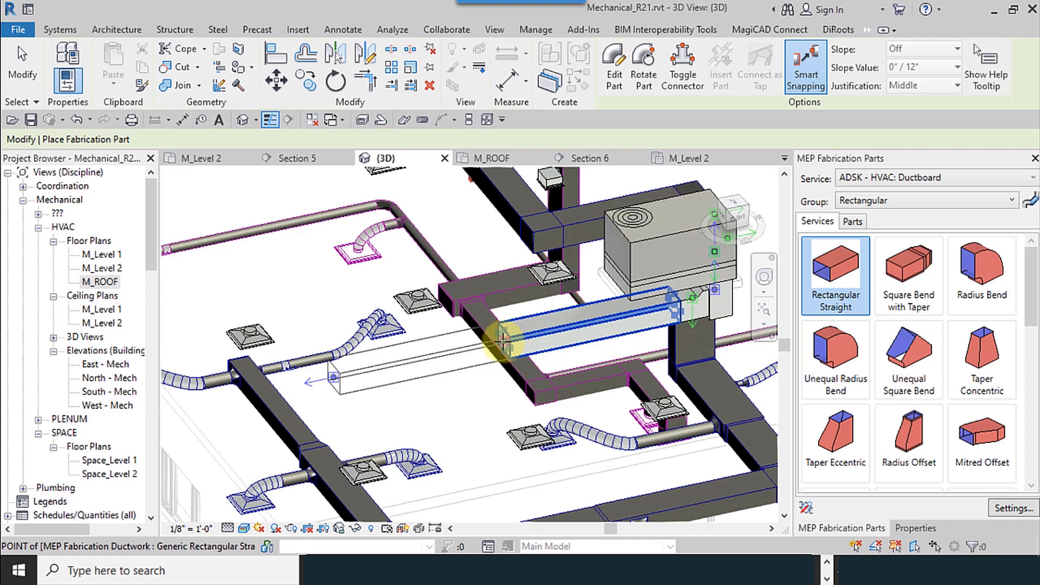
click(22, 65)
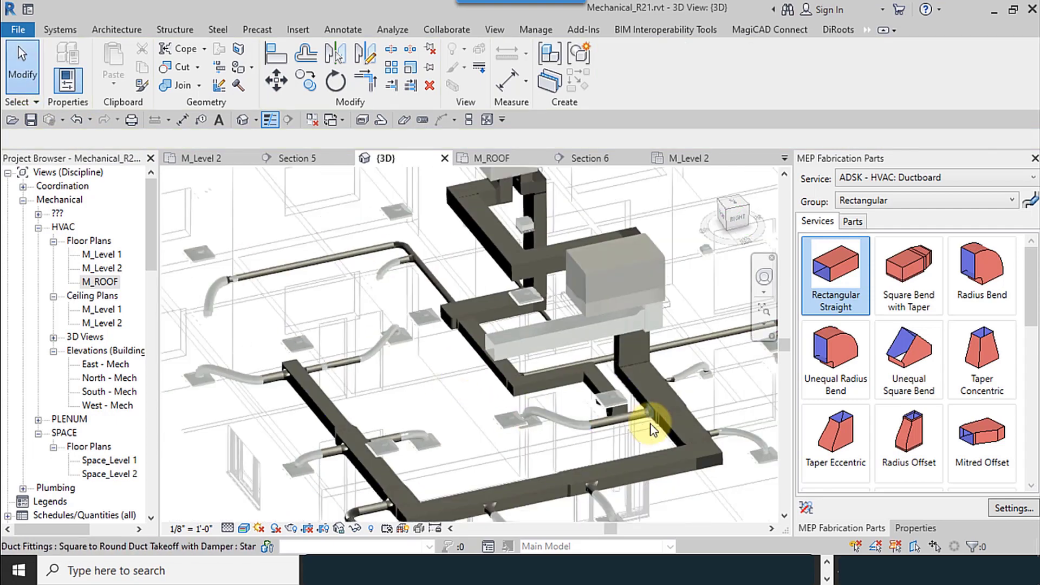
- Select the existing rectangular duct to read its 28" wide by 12" high size
scroll(645, 423, up, 2)
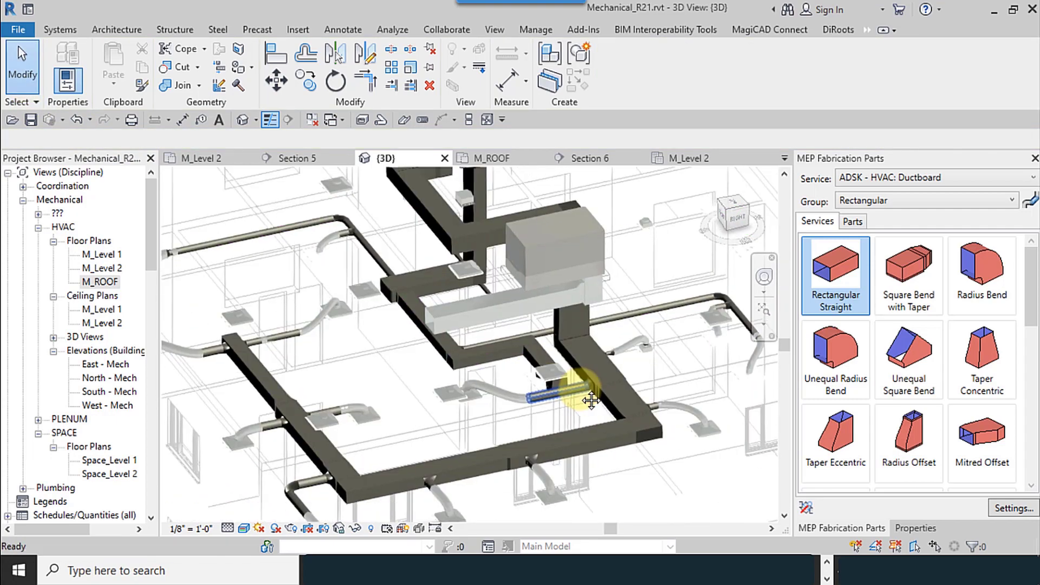
scroll(623, 374, up, 2)
mouse_move(612, 363)
shift+middle_down()
mouse_move(581, 349)
mouse_move(599, 320)
mouse_move(613, 346)
shift+middle_up()
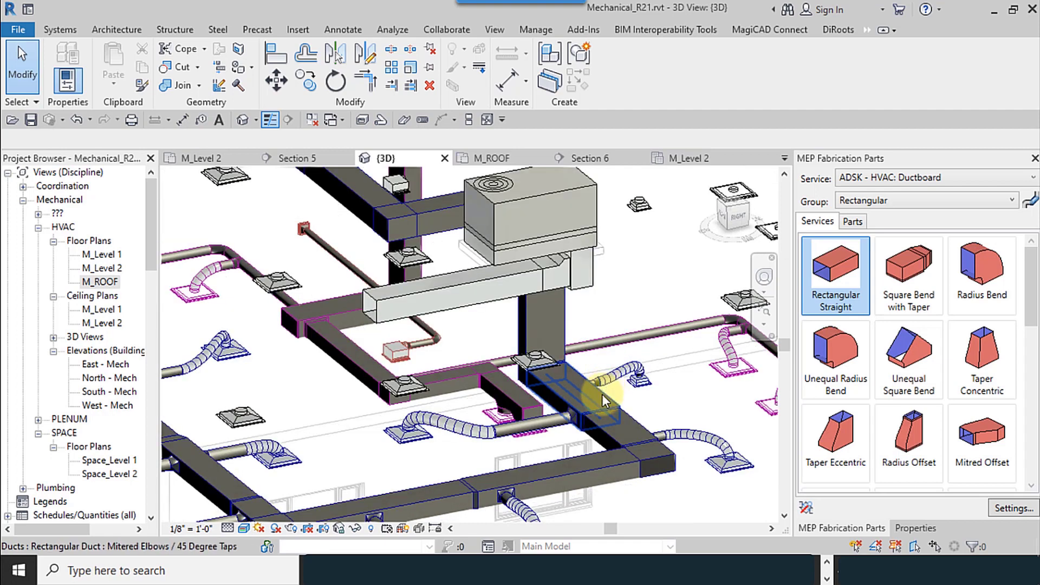
click(599, 416)
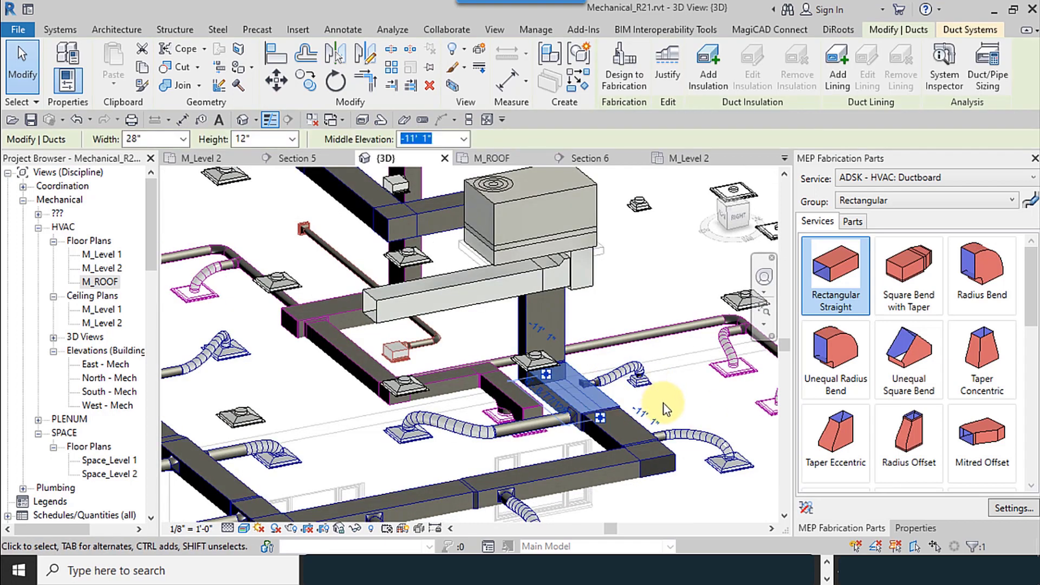
shift+middle_drag(481, 376, 502, 412)
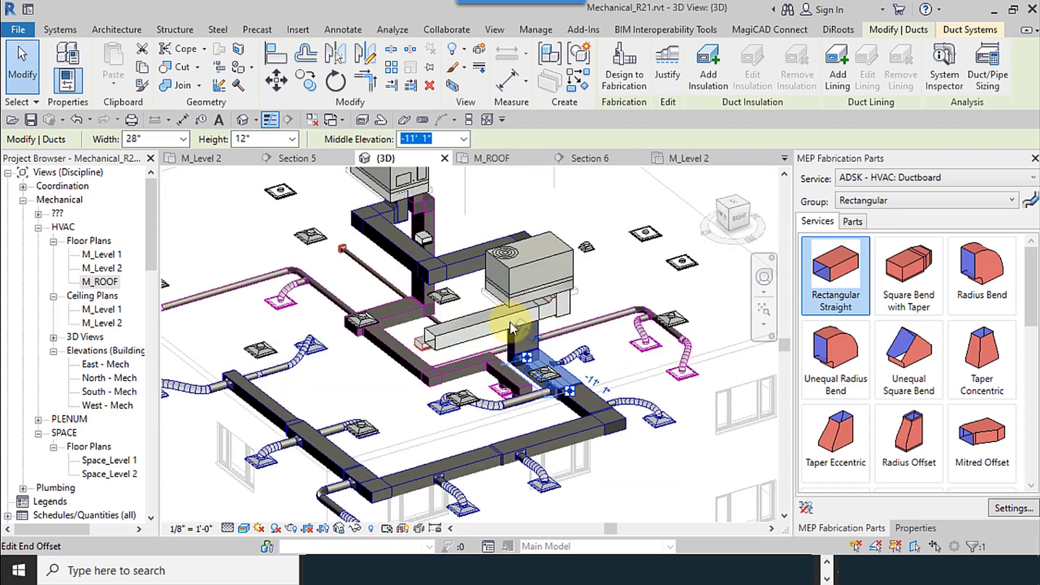
- Select the fabrication duct, its end connection, and the fitting beneath the riser top
click(510, 322)
scroll(542, 309, up, 5)
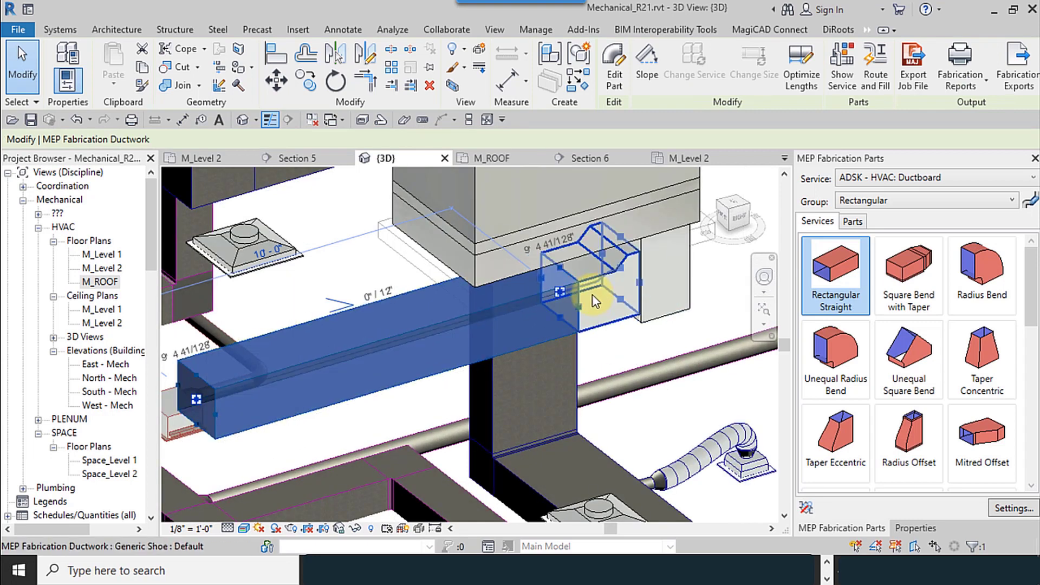
click(559, 290)
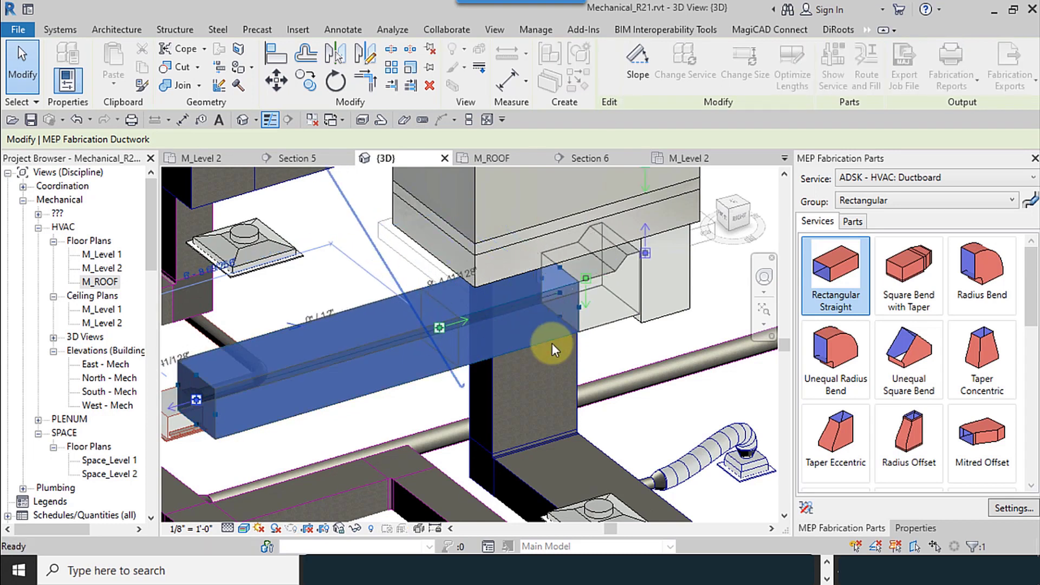
click(601, 328)
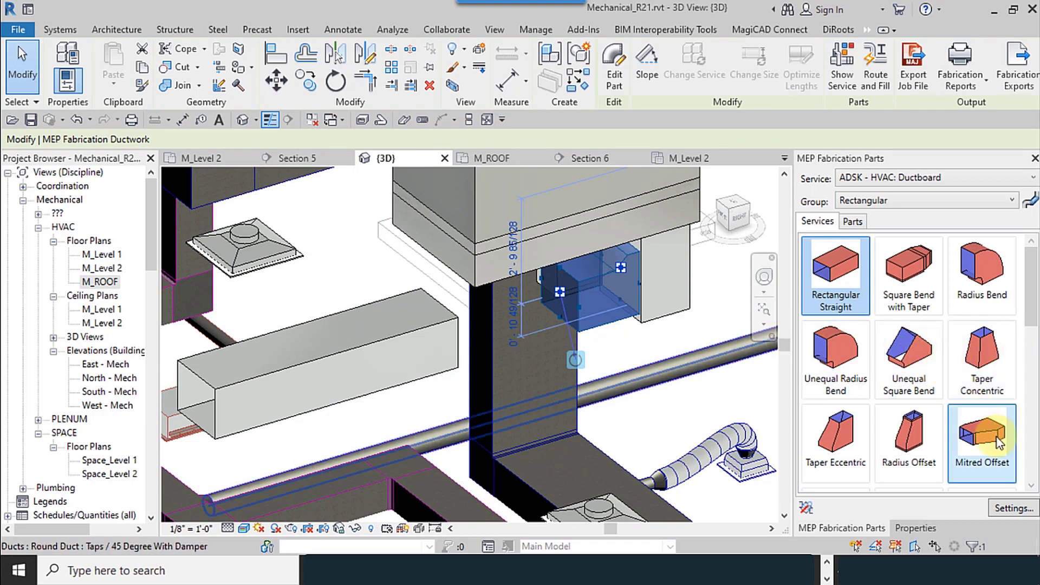
- Place a Taper Concentric at the duct end under the unit and open its Edit Part dimensions
click(987, 359)
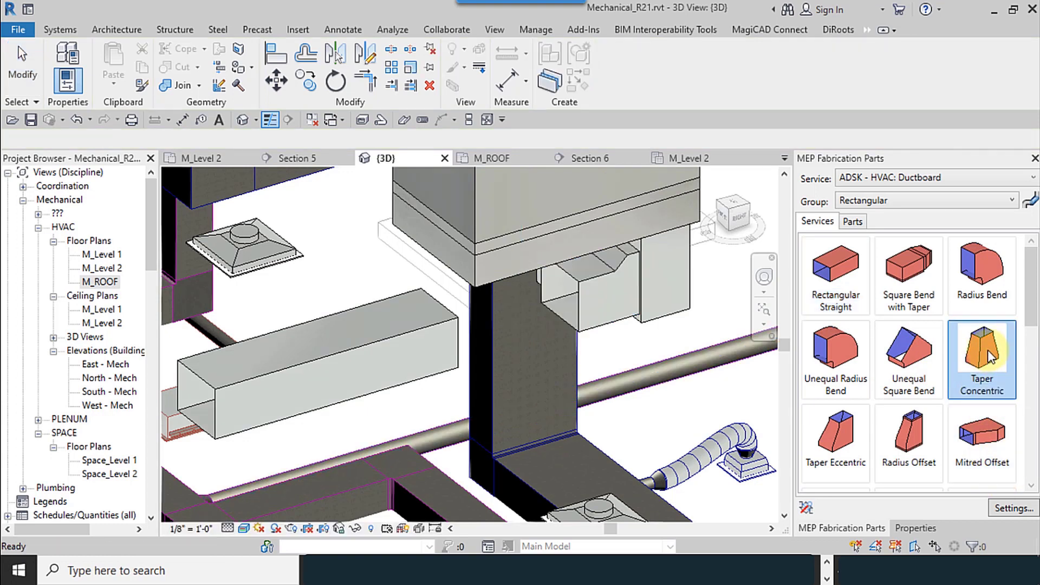
click(548, 321)
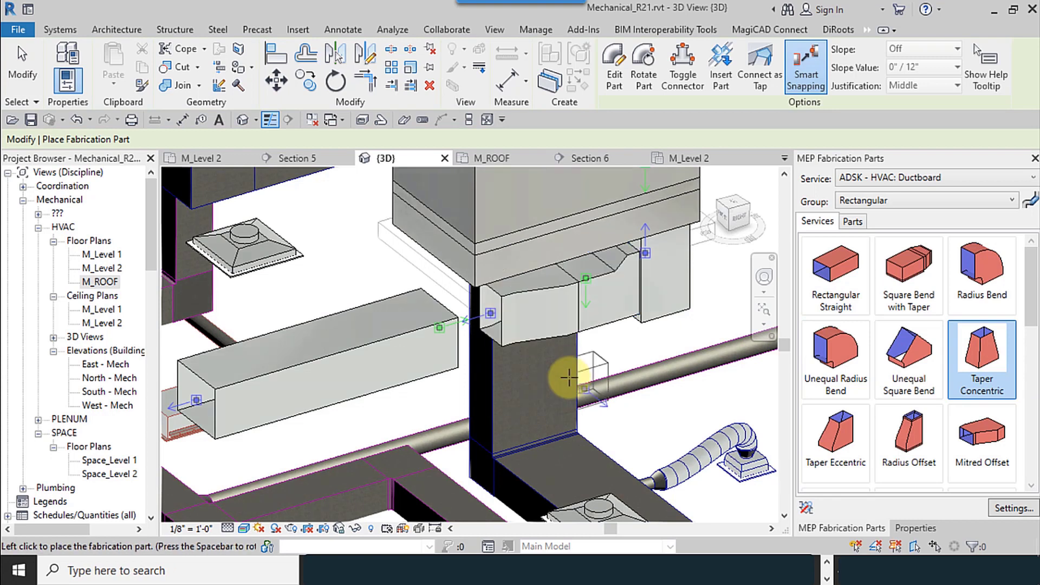
key(Escape)
scroll(632, 356, down, 3)
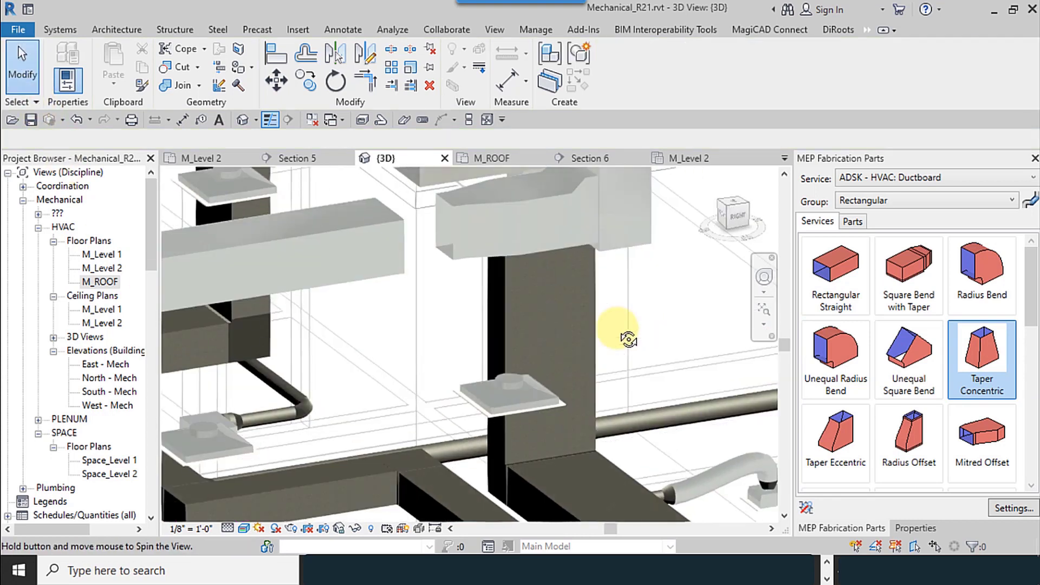
click(476, 250)
scroll(430, 282, up, 2)
middle_drag(429, 282, 439, 376)
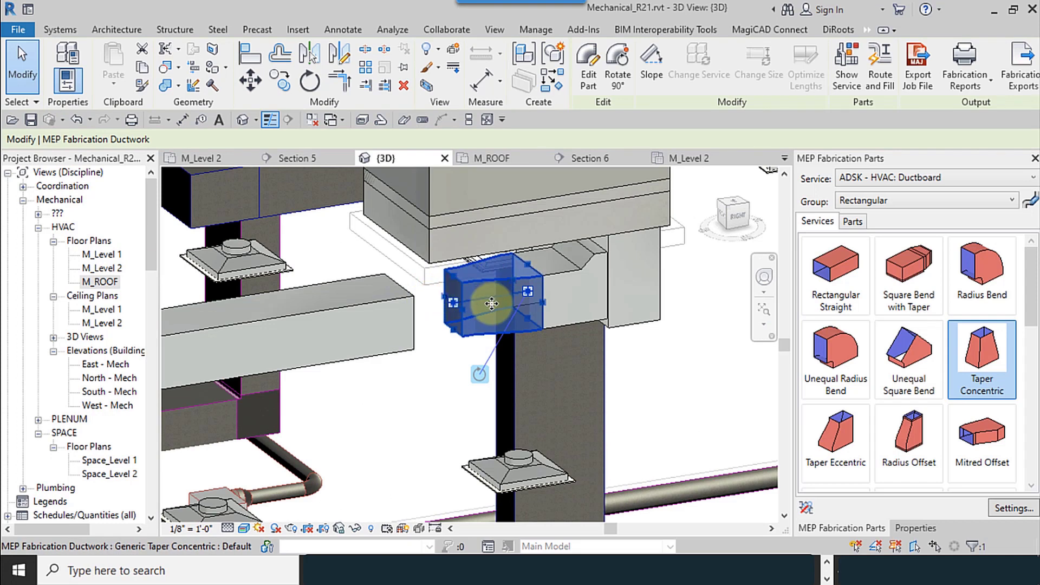
click(590, 82)
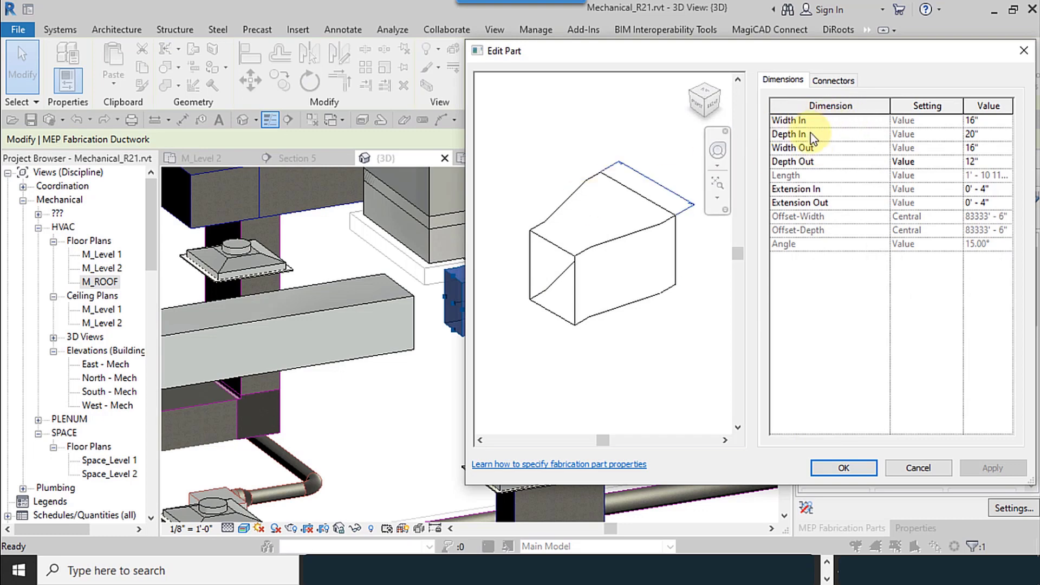
- Set the taper's Width Out to 12" and Depth Out to 28", then apply and close
drag(680, 52, 705, 36)
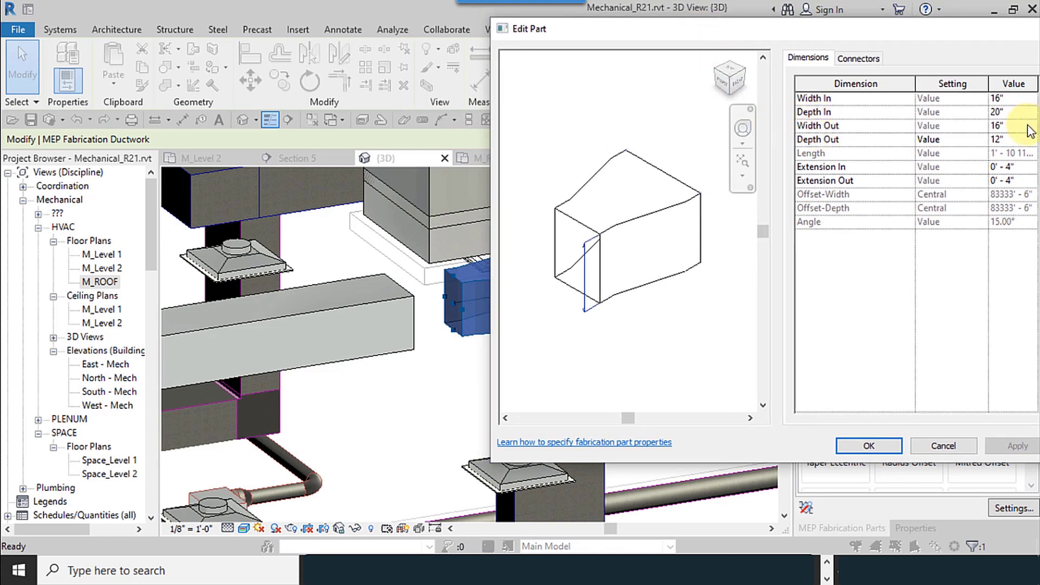
text(2)
click(870, 144)
click(943, 140)
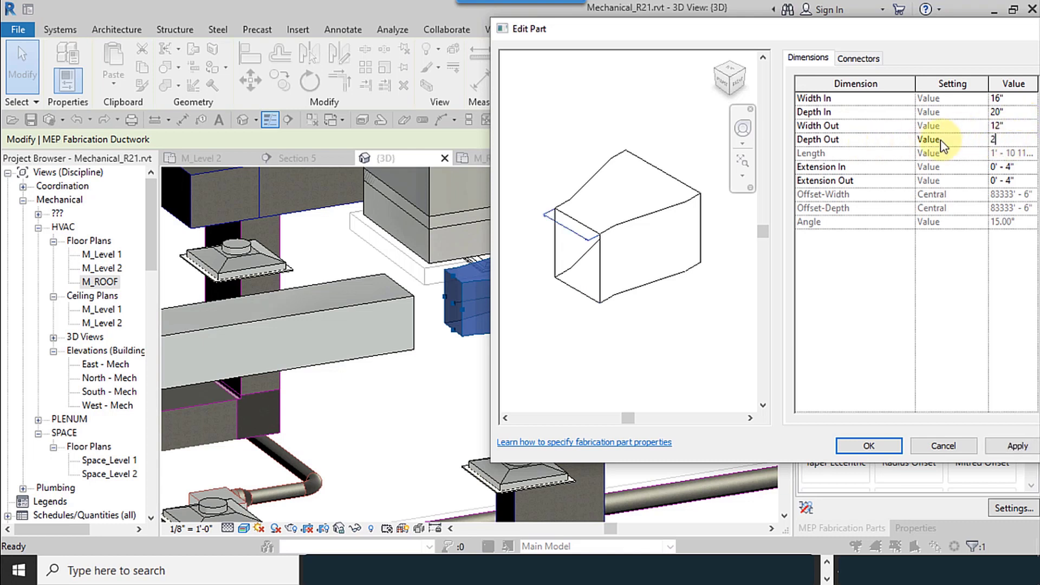
click(1013, 447)
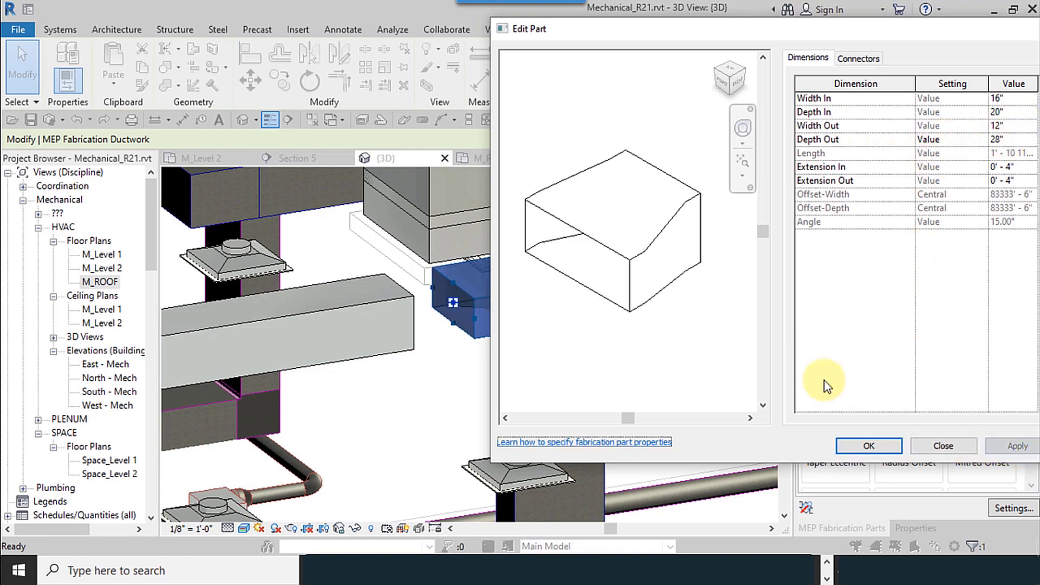
click(849, 443)
middle_drag(496, 385, 494, 480)
- Start placing a Rectangular Straight duct from the taper and show its properties
click(431, 336)
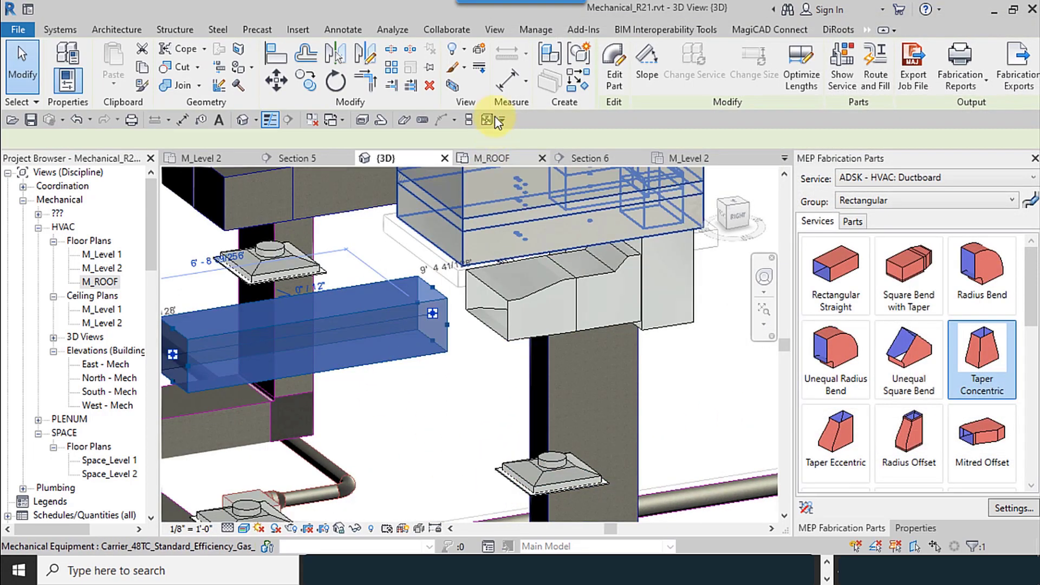
click(836, 272)
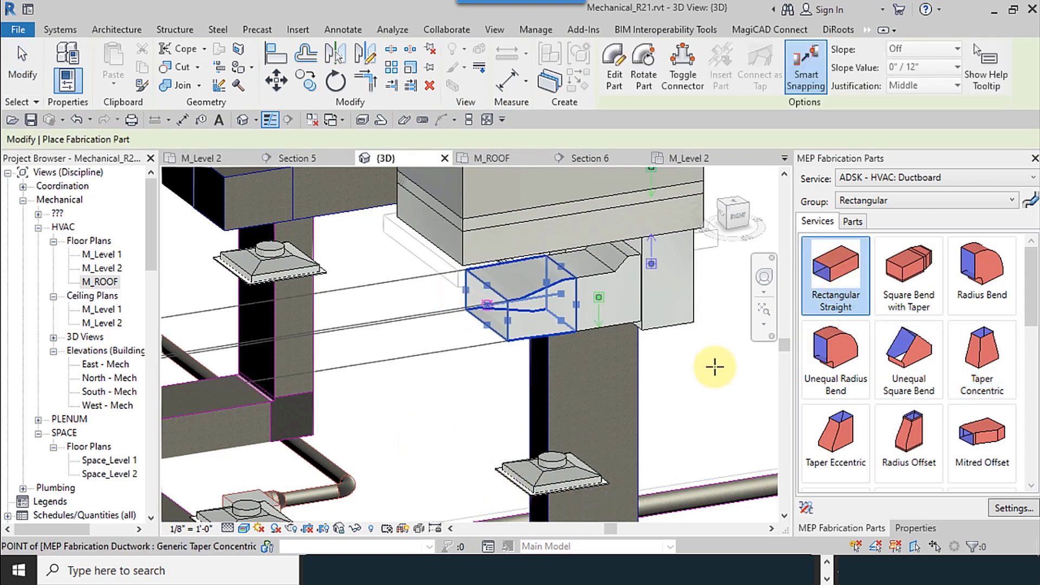
scroll(716, 353, down, 4)
click(923, 528)
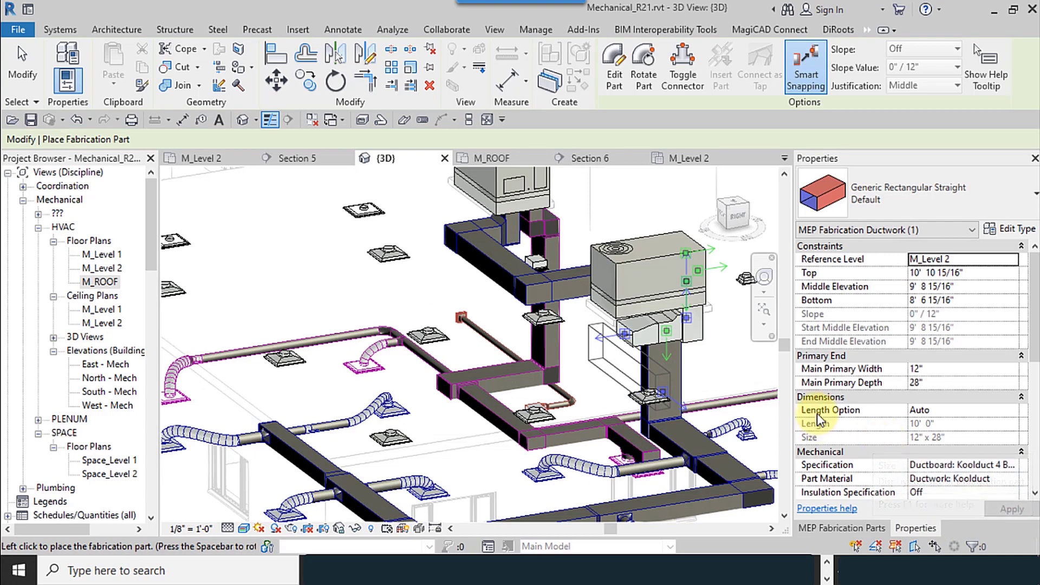
- Set the duct's Length Option to Value with a 20' length
click(1011, 411)
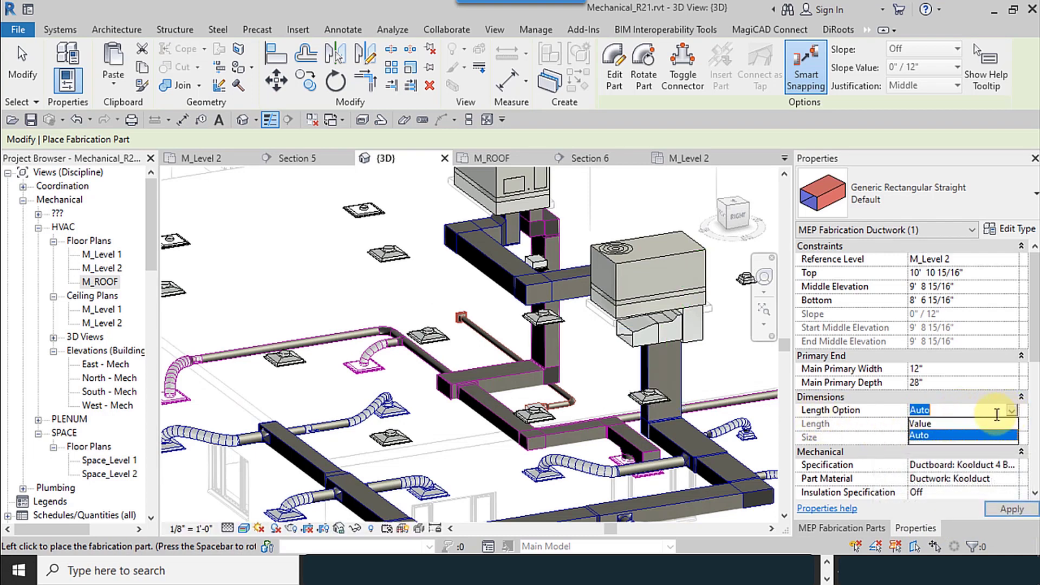
click(937, 416)
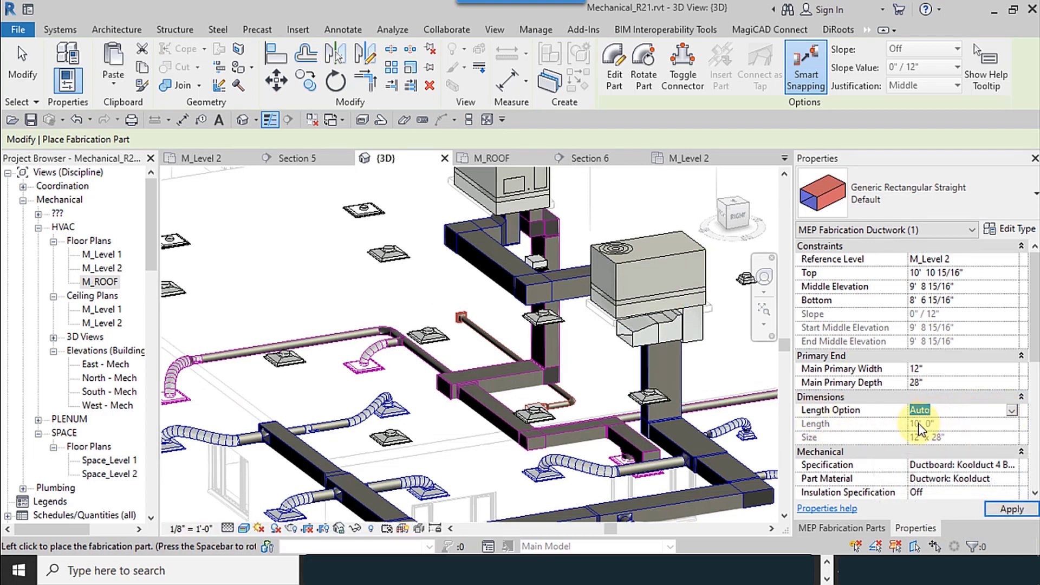
click(1011, 411)
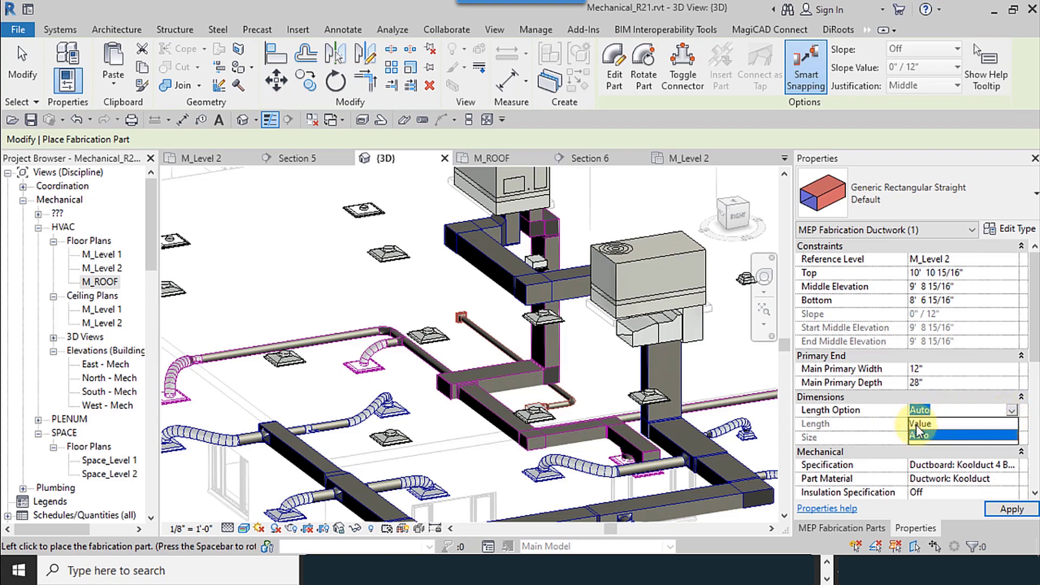
click(918, 425)
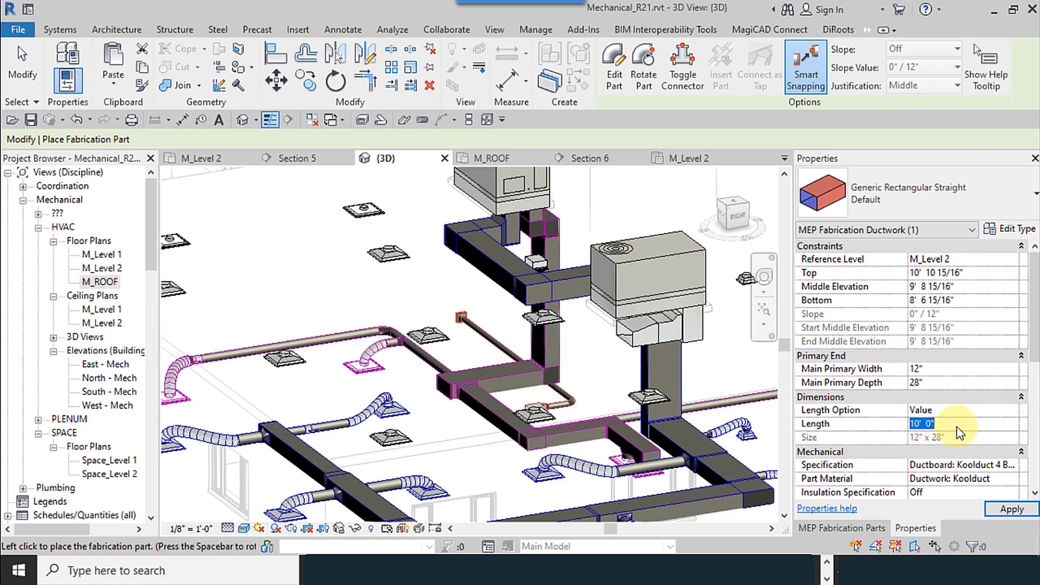
text(20)
key(Return)
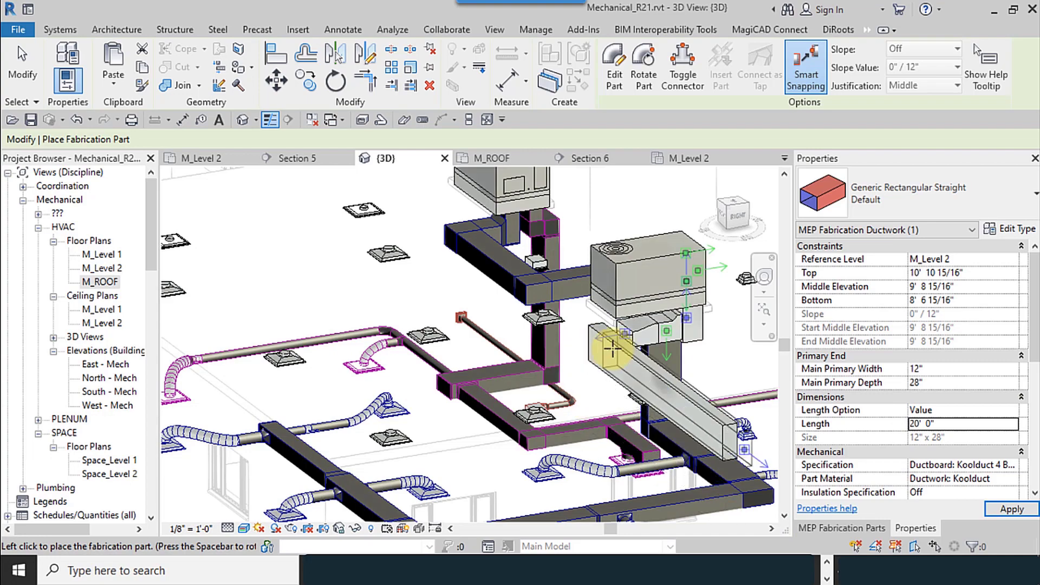
scroll(612, 337, up, 4)
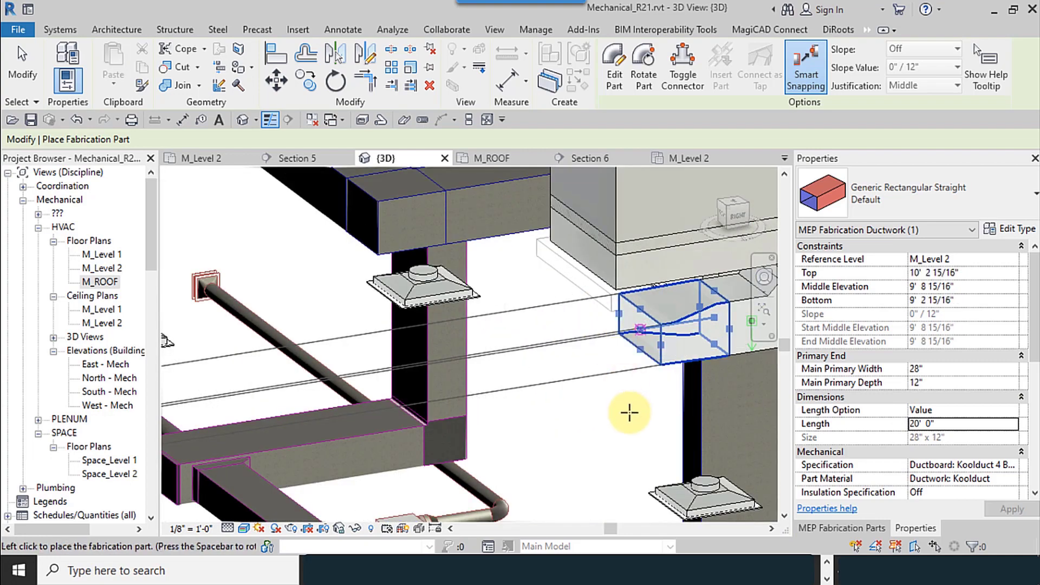
scroll(612, 358, down, 4)
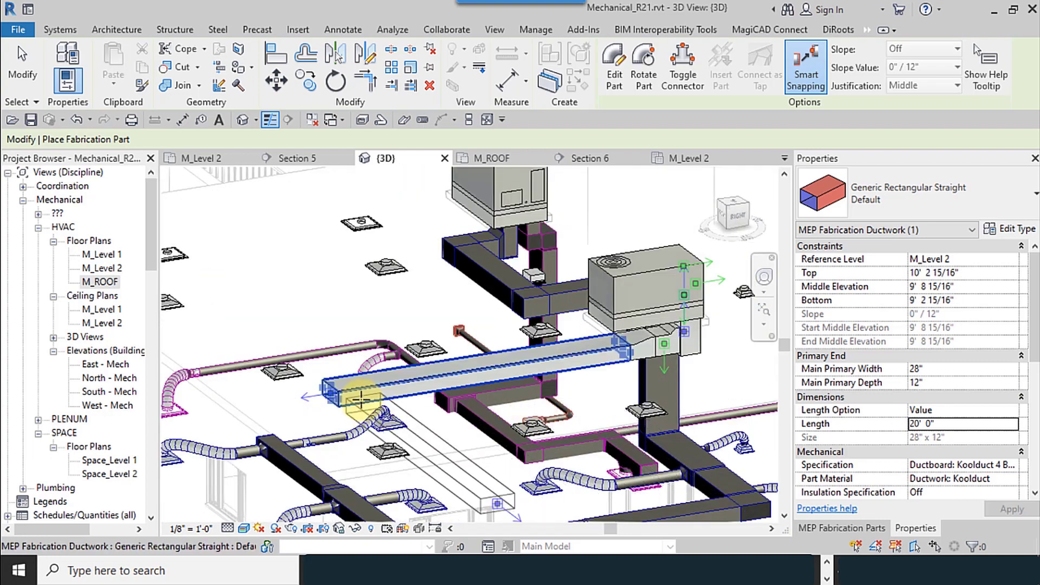
shift+middle_drag(359, 395, 453, 349)
- End part placement and orbit, pan and zoom to review the taper and 20' duct run
scroll(453, 349, down, 5)
scroll(488, 336, up, 3)
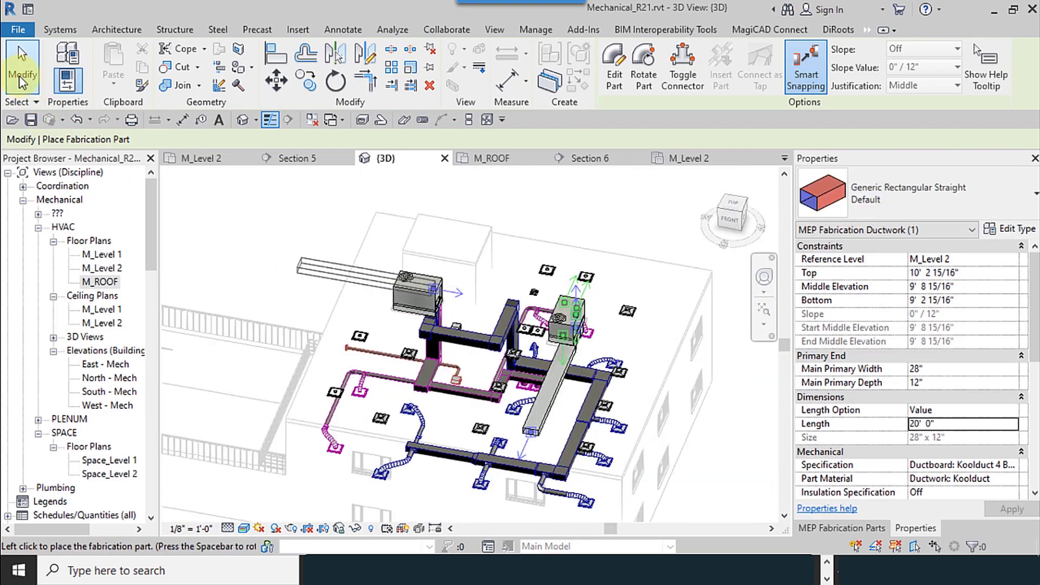
click(21, 60)
shift+middle_drag(607, 398, 557, 372)
scroll(534, 340, up, 6)
scroll(545, 335, down, 5)
middle_drag(521, 426, 613, 272)
scroll(615, 266, up, 4)
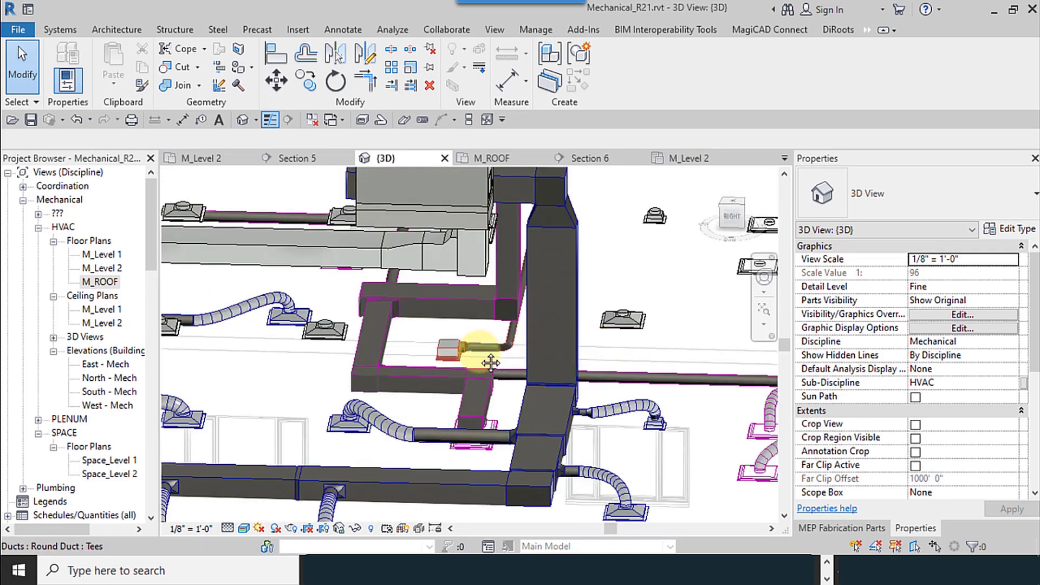
middle_drag(484, 365, 529, 384)
scroll(495, 369, down, 5)
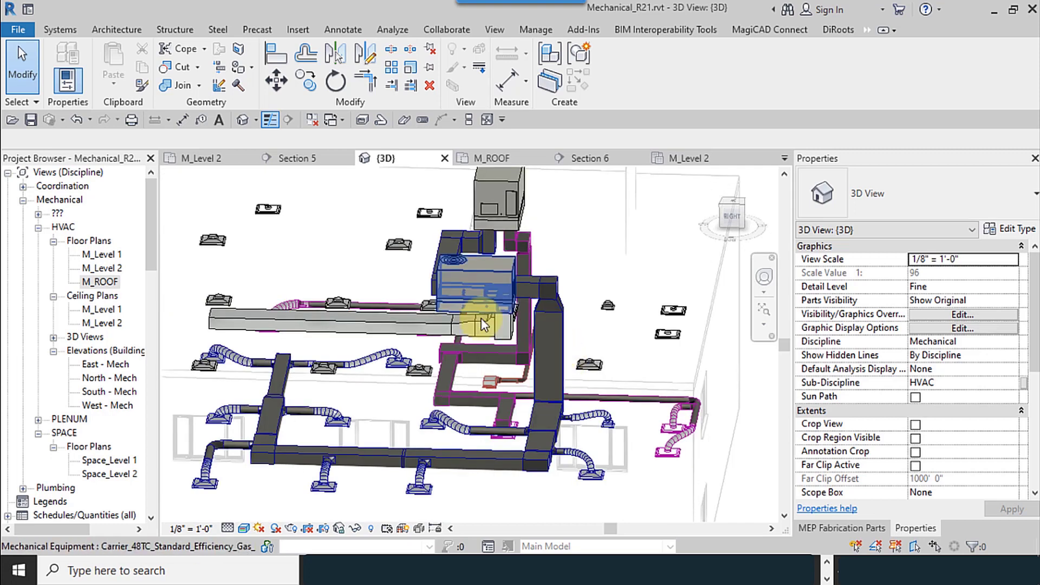
shift+middle_drag(371, 353, 476, 429)
scroll(541, 314, up, 3)
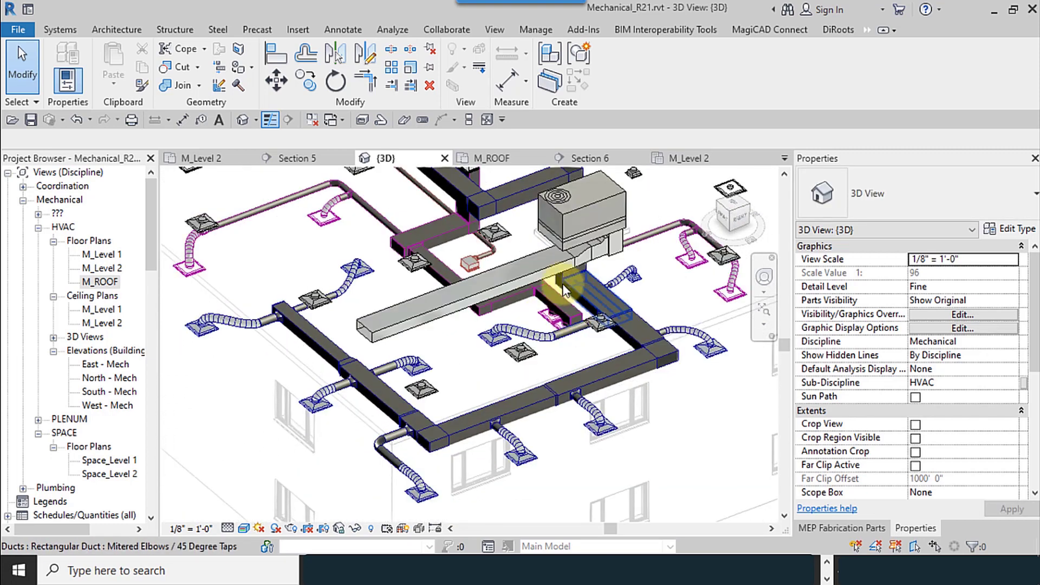
click(840, 530)
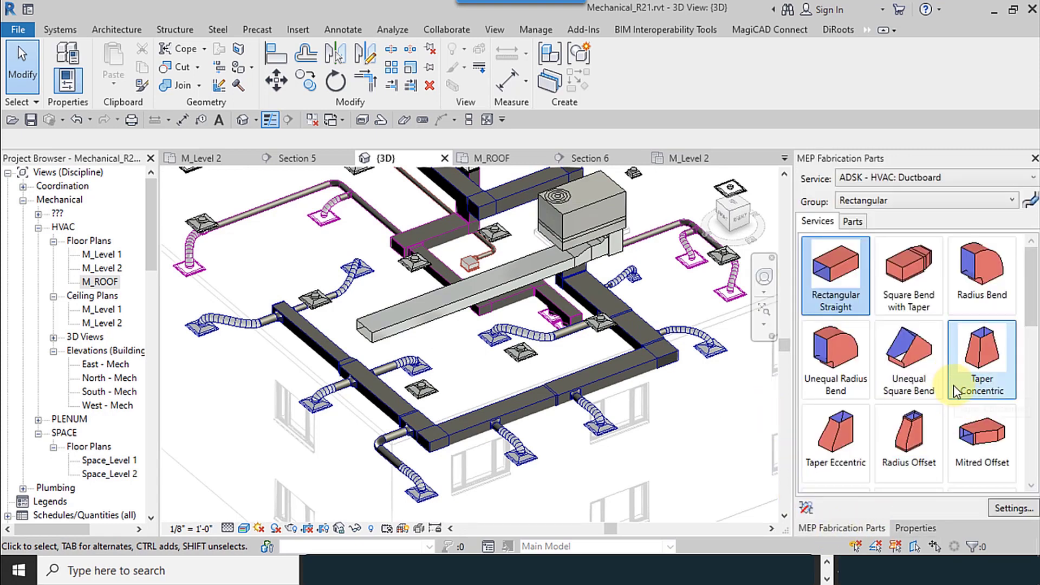
scroll(929, 386, down, 3)
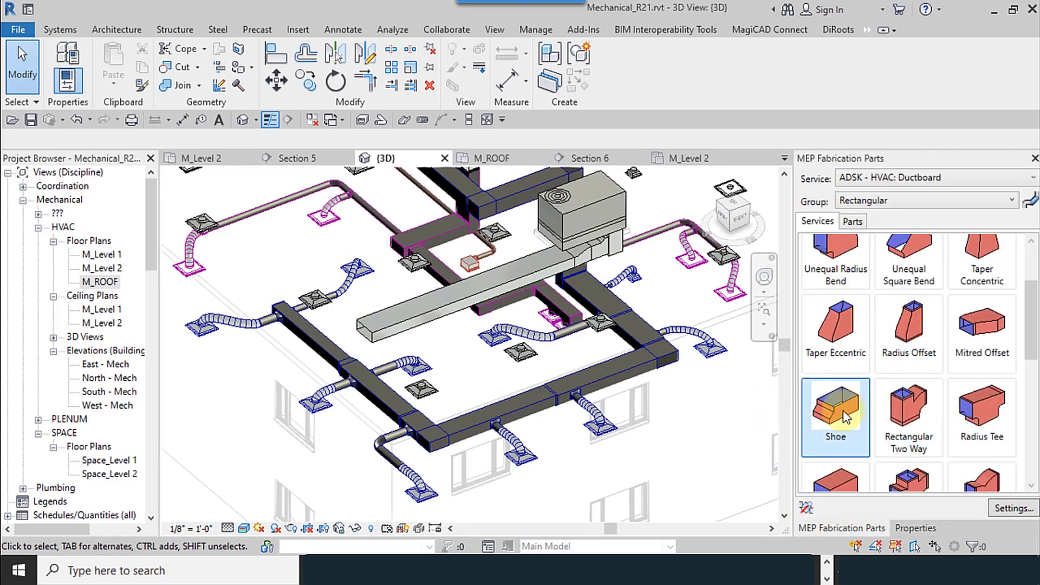
click(843, 411)
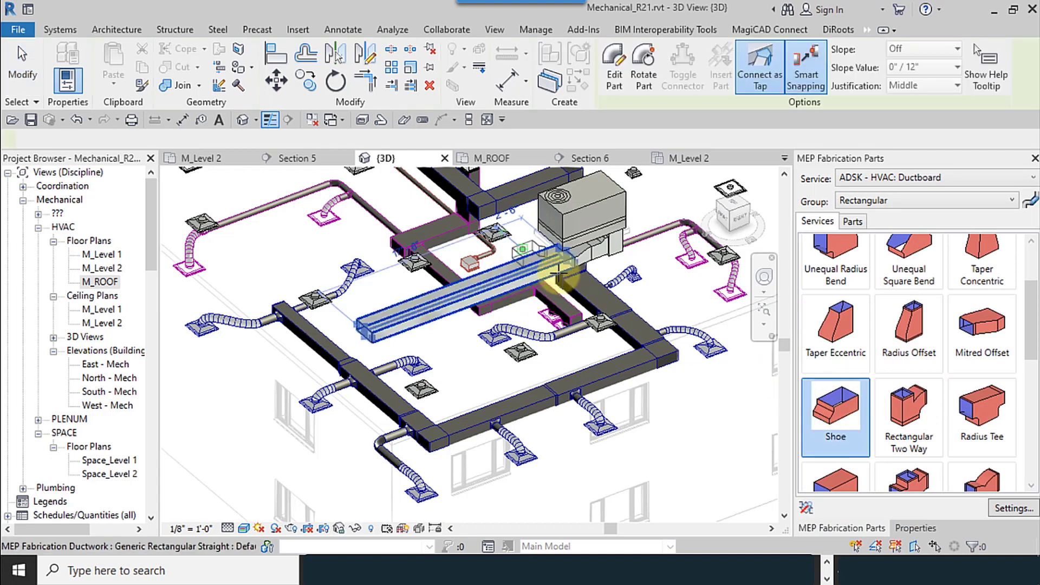
scroll(558, 273, up, 2)
click(912, 526)
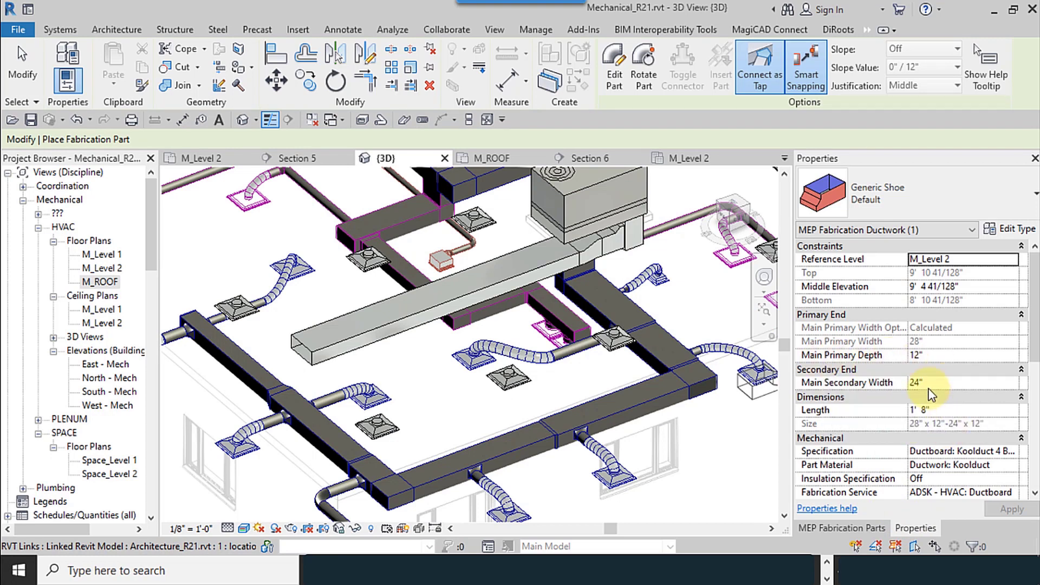
scroll(471, 297, up, 4)
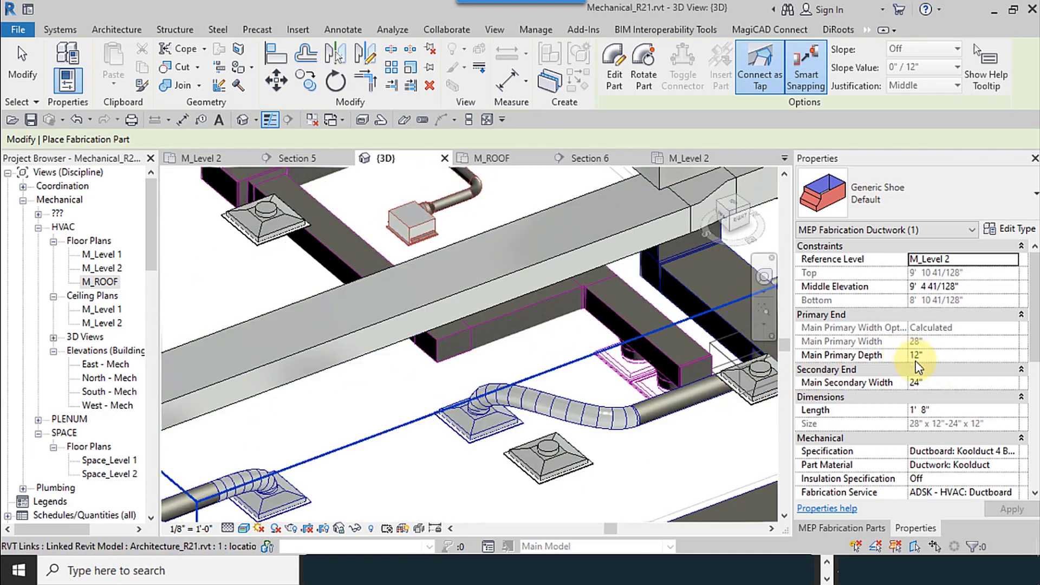
click(948, 355)
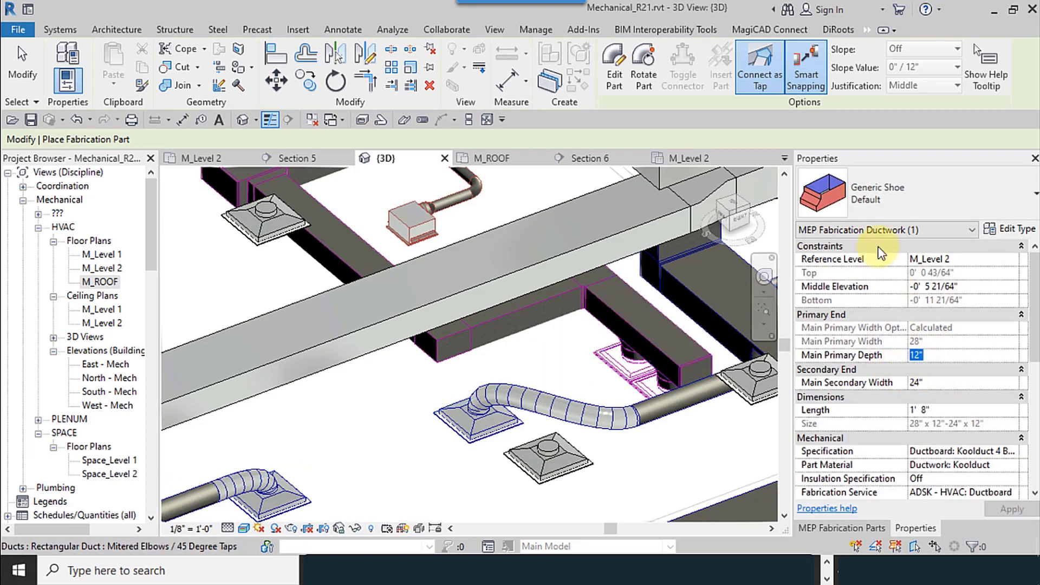
- Switch the fabrication parts group to Round Bought Out and pick Shoe off Flat
click(22, 65)
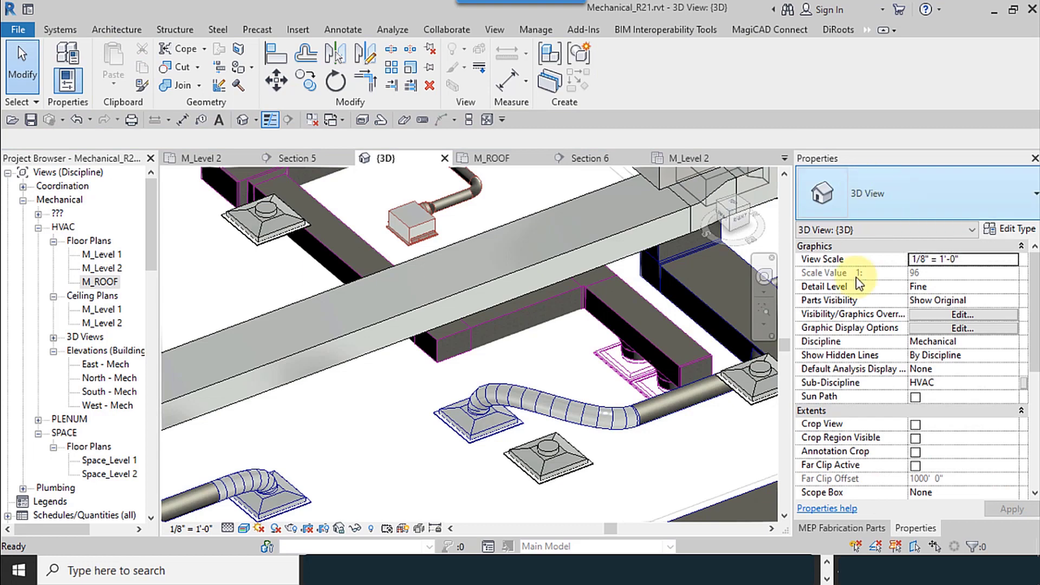
click(843, 528)
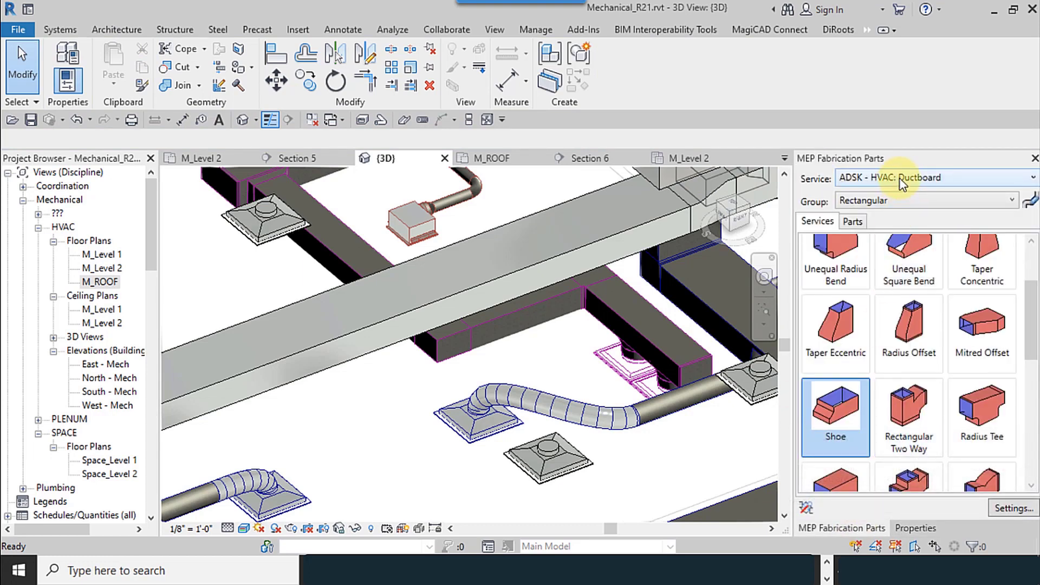
click(911, 198)
click(912, 200)
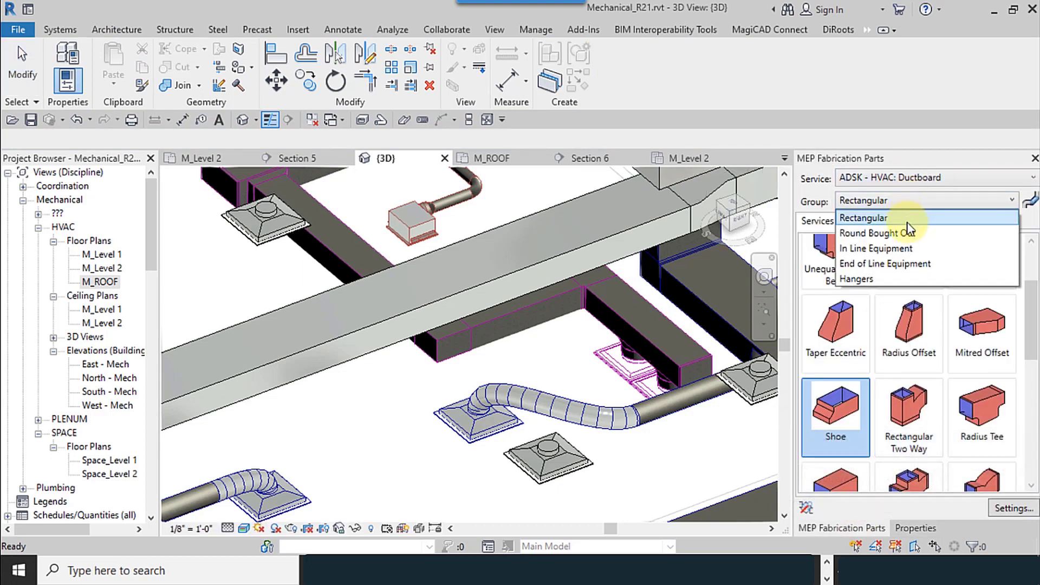
click(906, 234)
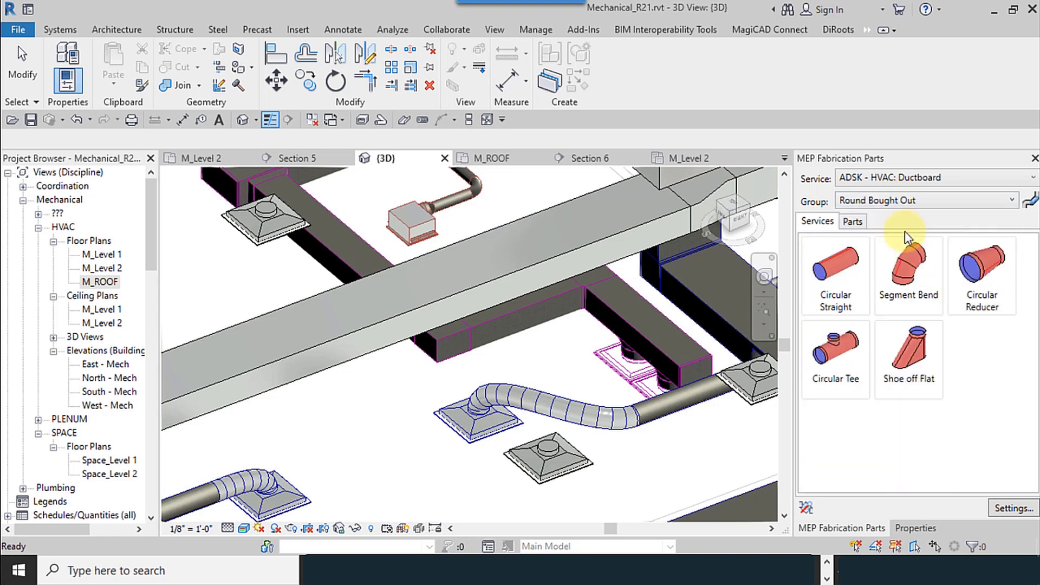
click(923, 383)
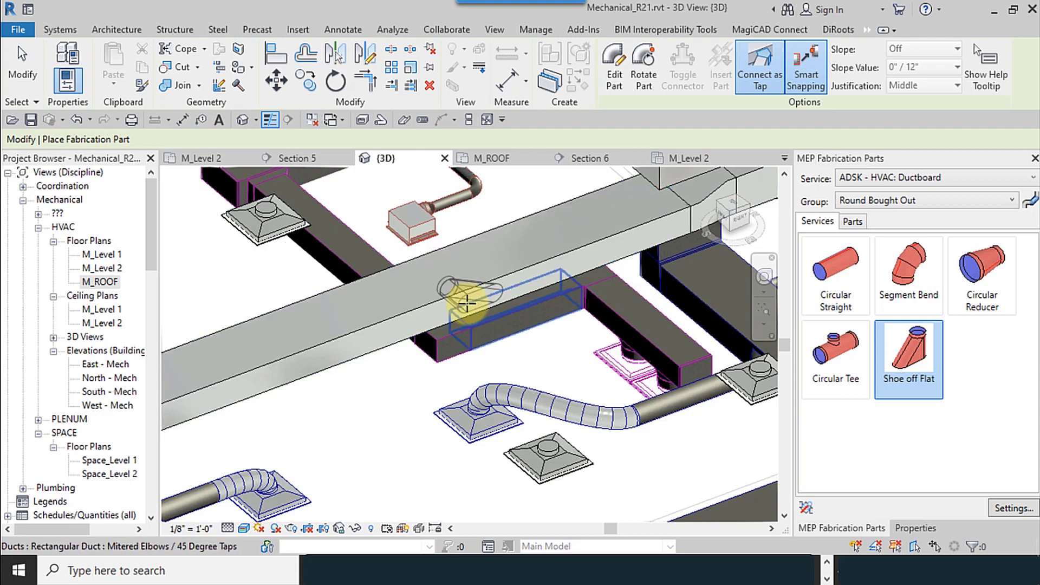
- Drop the Shoe off Flat tap onto the rectangular duct
shift+middle_drag(477, 320, 480, 341)
scroll(406, 244, down, 3)
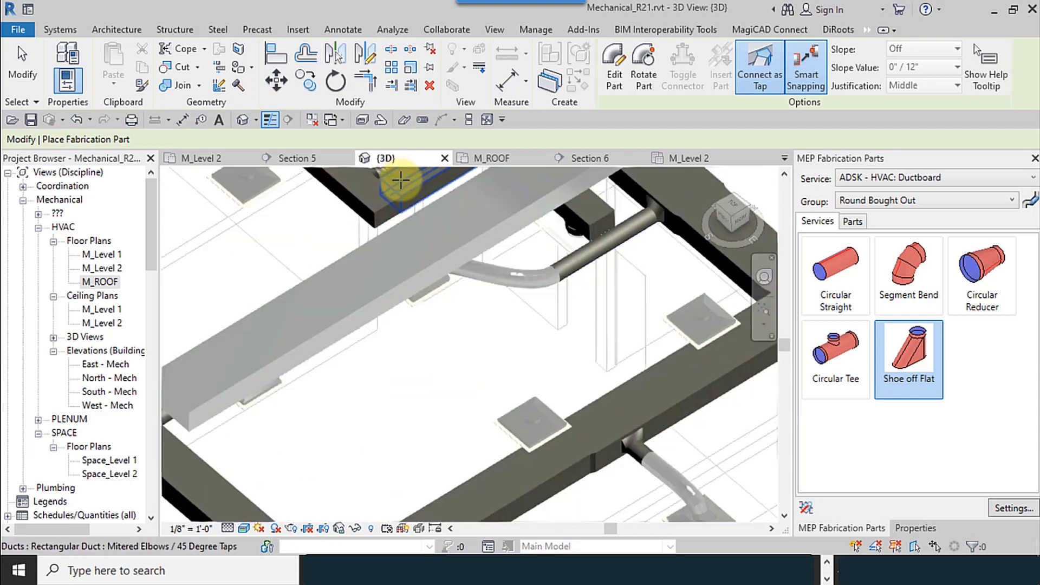
scroll(425, 328, up, 3)
scroll(425, 328, up, 2)
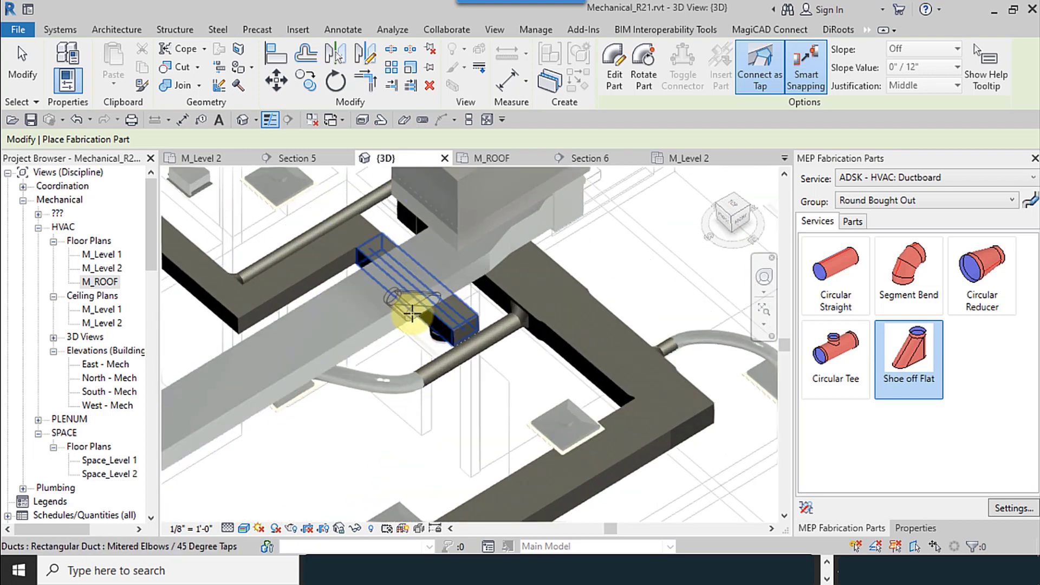
scroll(424, 320, up, 2)
click(401, 317)
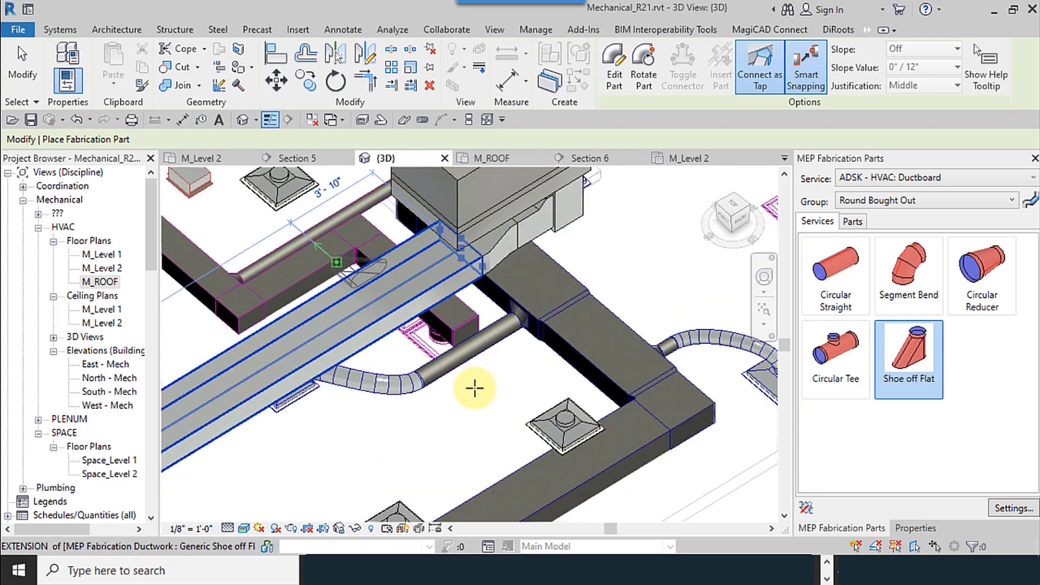
key(Escape)
- Select the tap and rotate it 90° to face the round branch
shift+middle_drag(359, 330, 456, 316)
click(467, 295)
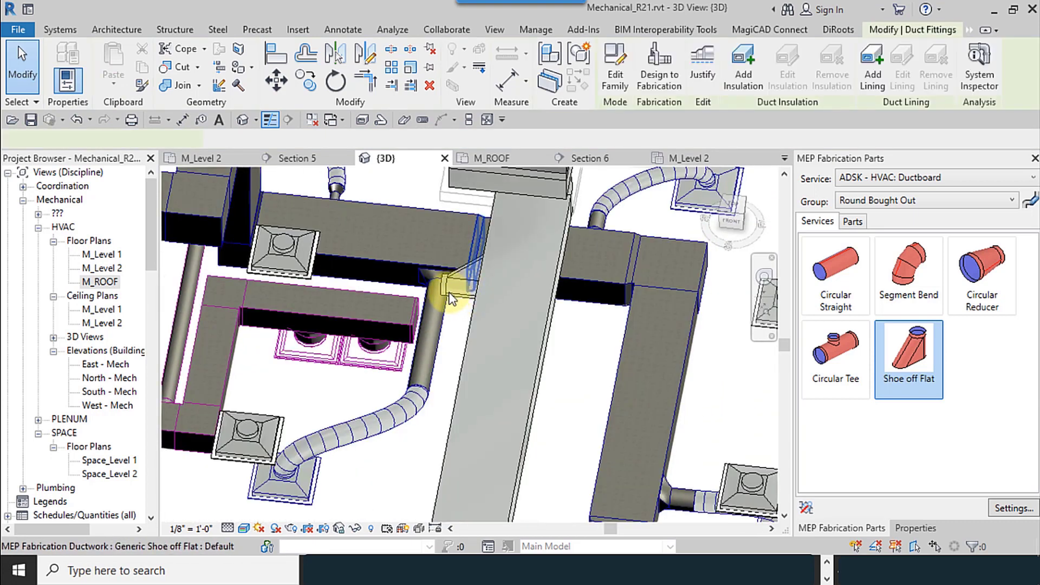
shift+middle_drag(604, 364, 498, 271)
scroll(441, 204, up, 2)
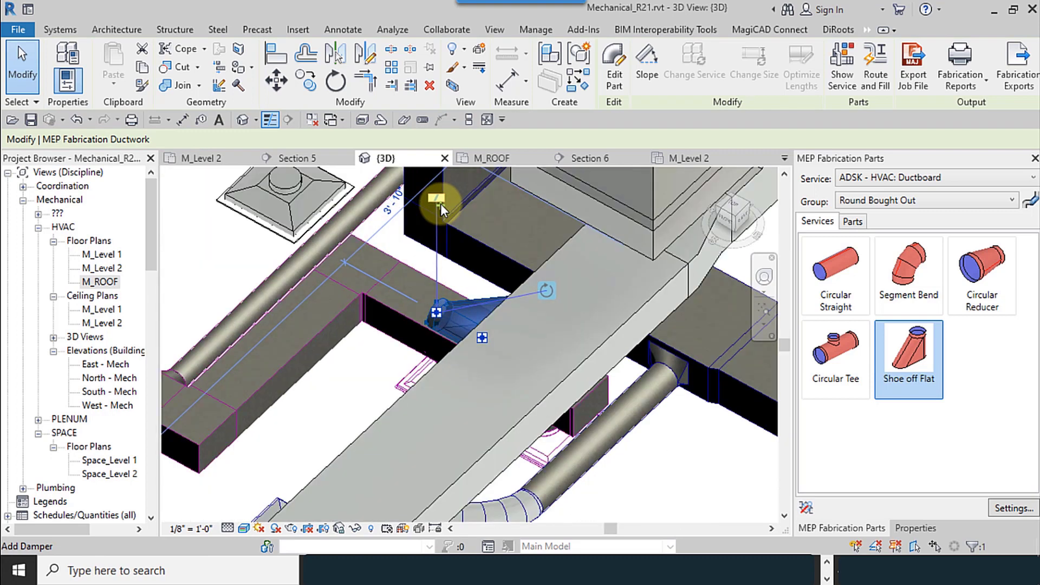
click(542, 288)
click(527, 240)
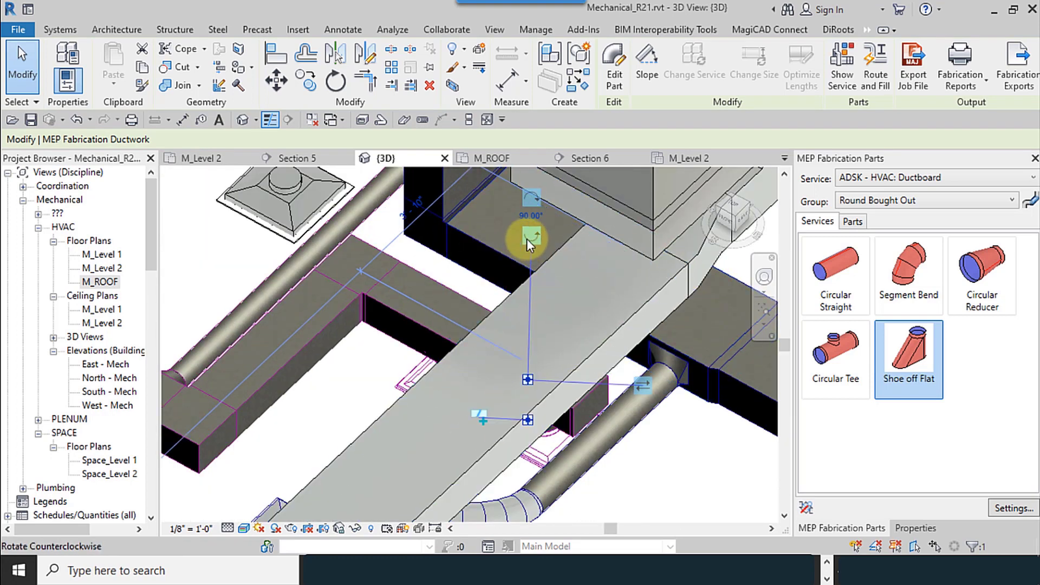
click(527, 239)
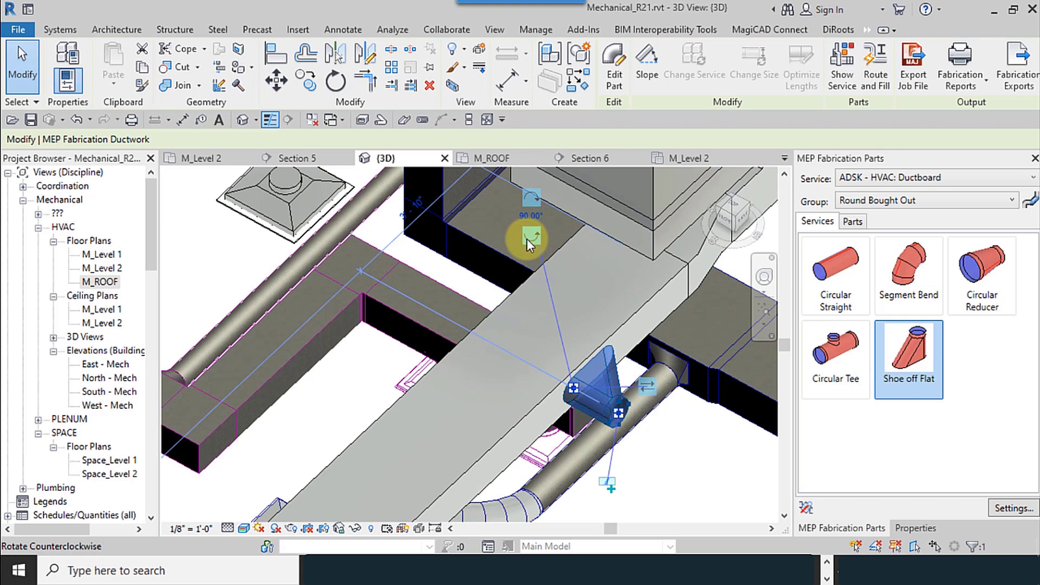
middle_drag(442, 302, 403, 380)
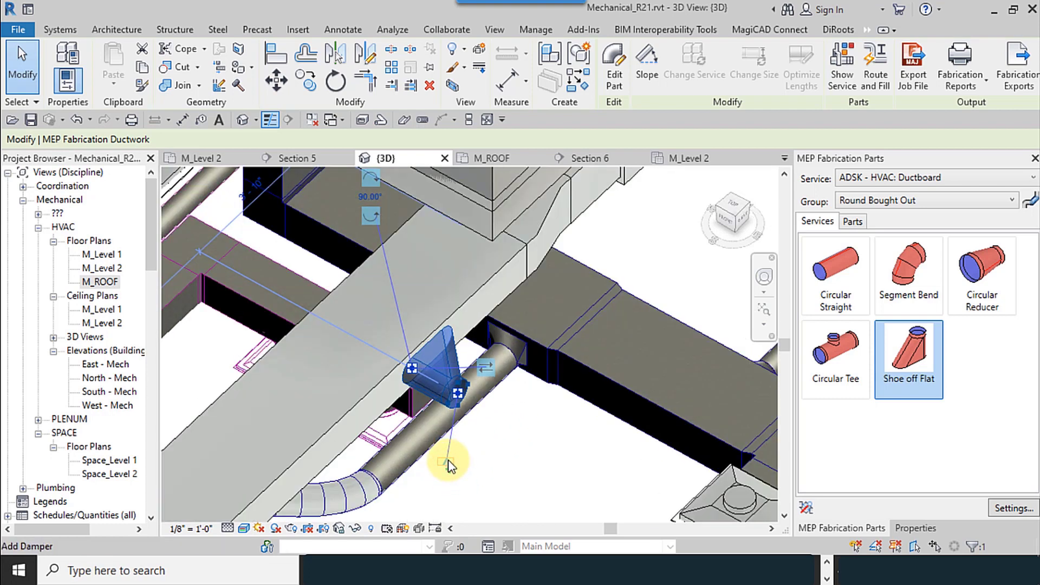
- Add a damper to the tap and set its type to ADSK Manual
click(448, 464)
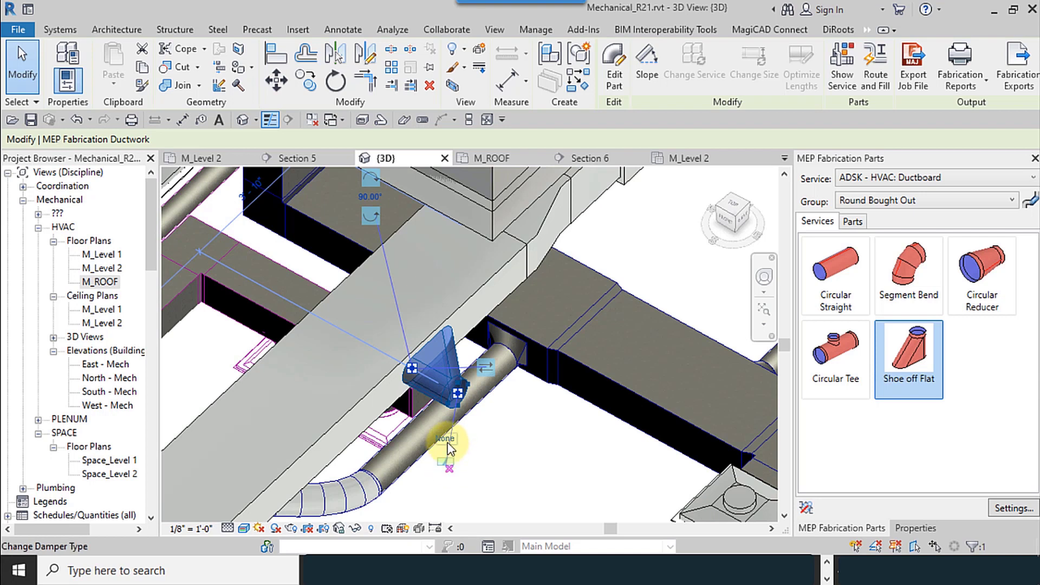
click(448, 443)
click(458, 456)
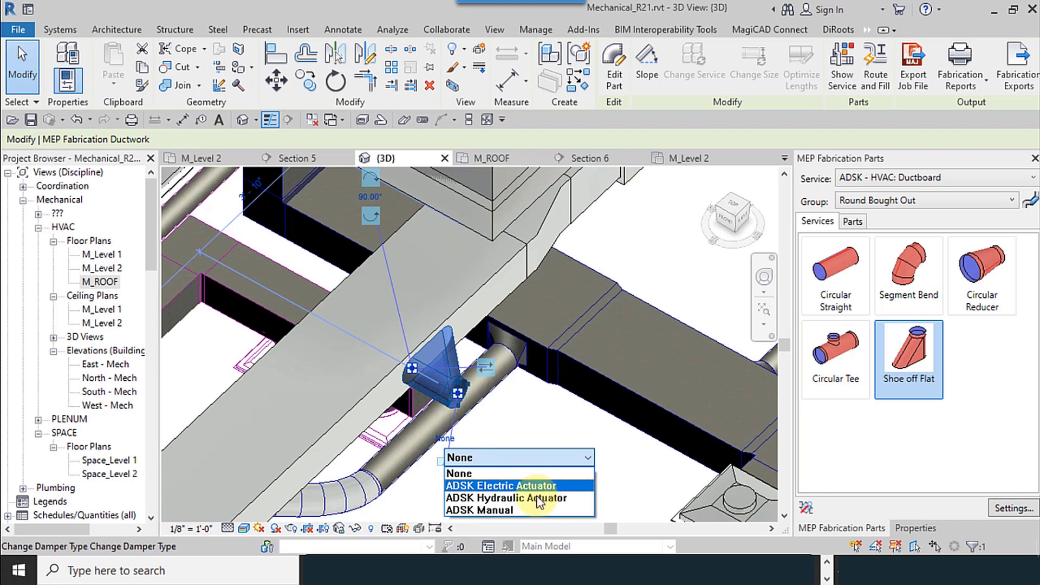
click(492, 510)
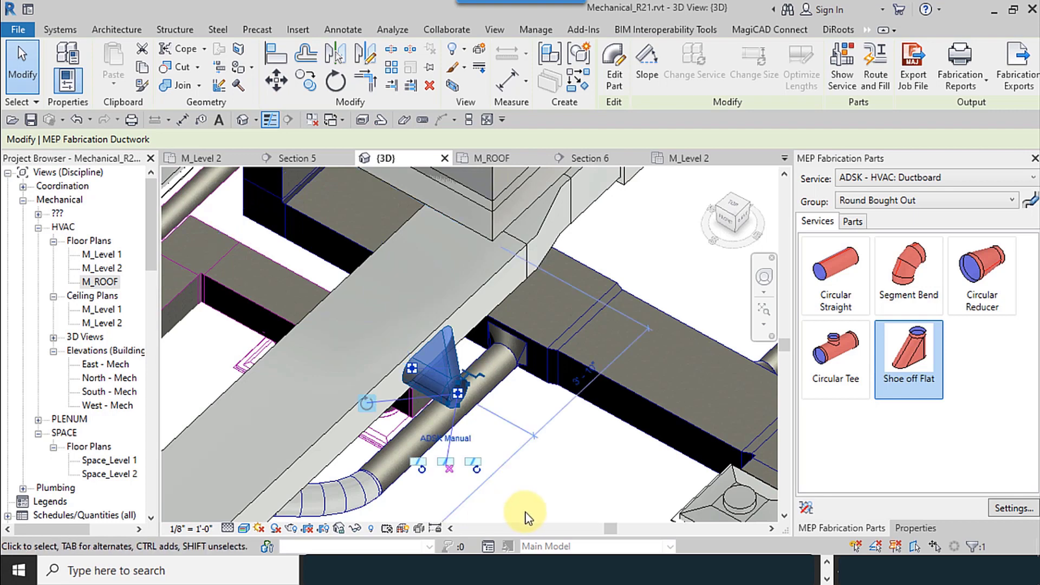
scroll(372, 407, up, 2)
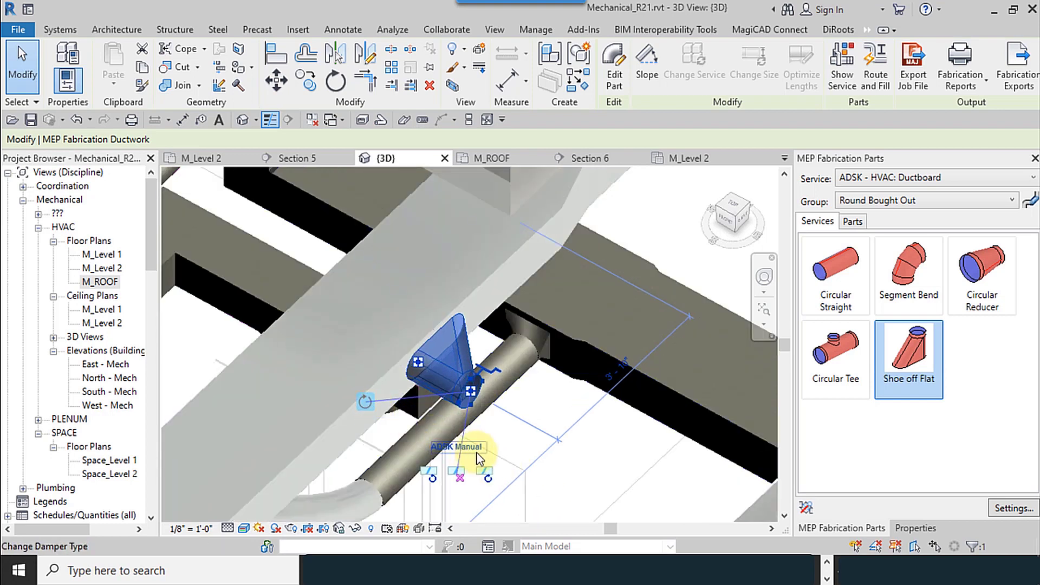
scroll(441, 409, up, 2)
scroll(441, 409, up, 2)
scroll(446, 349, up, 2)
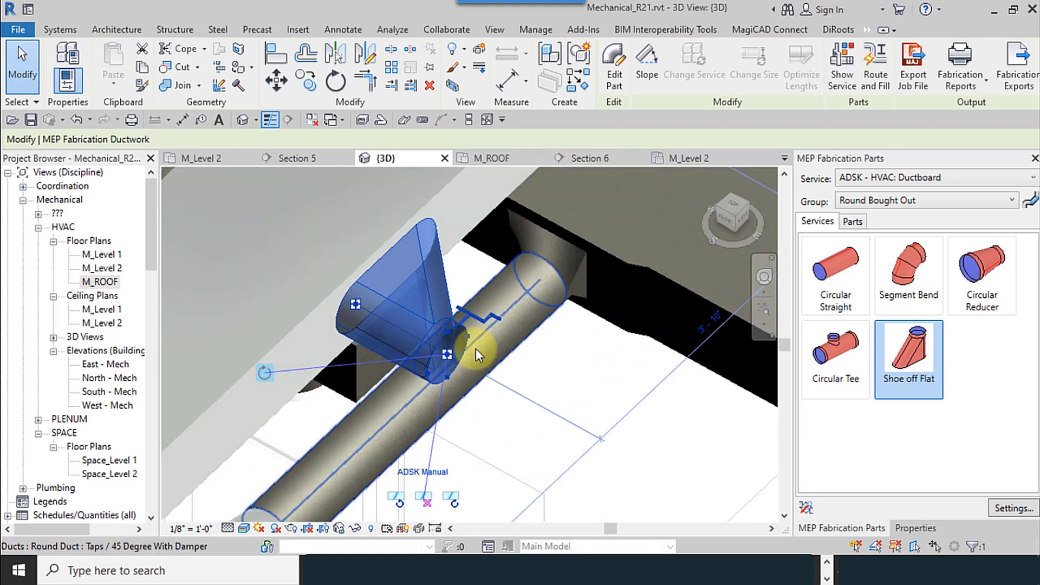
middle_drag(462, 371, 473, 331)
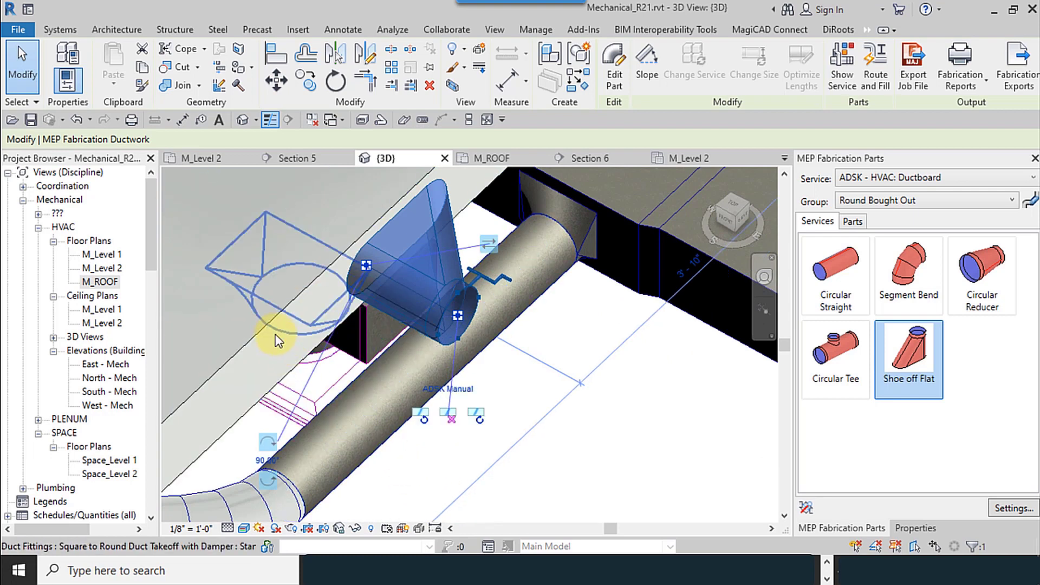
- Turn the damper handle clockwise four times, then counterclockwise once
click(482, 421)
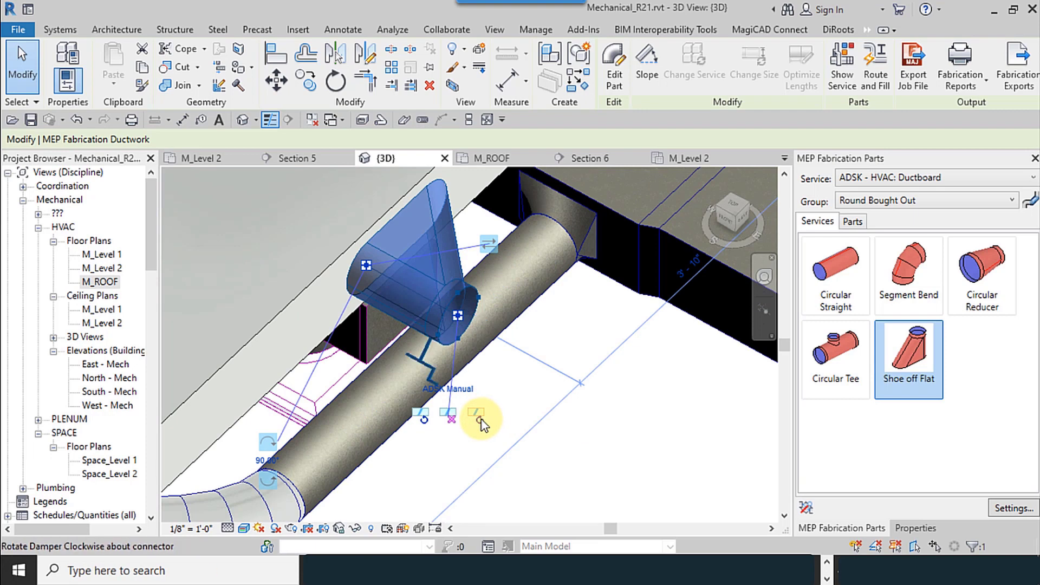
click(483, 420)
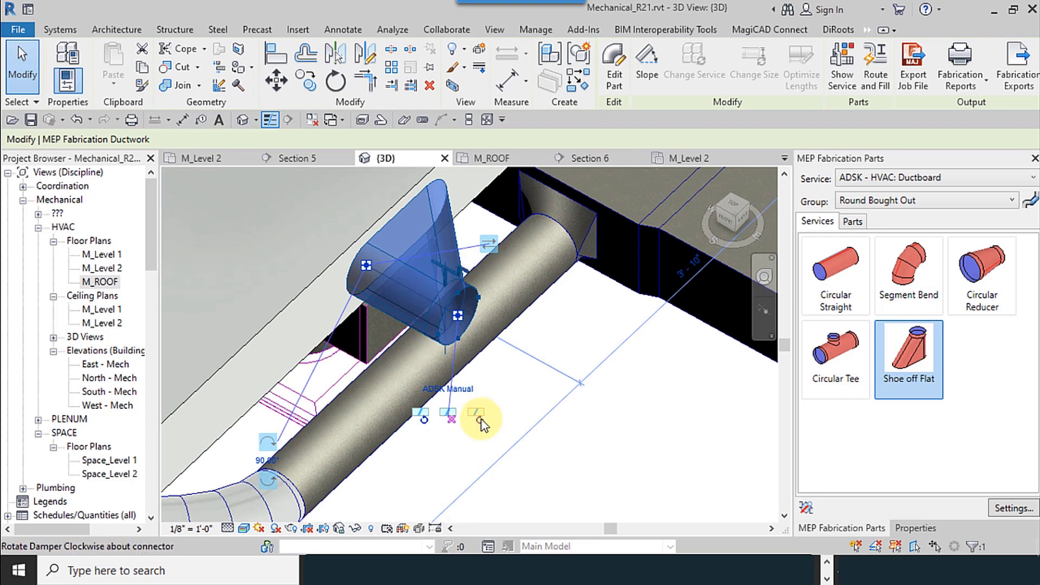
click(482, 421)
click(483, 421)
click(424, 419)
- Try ADSK Electric Actuator, revert the damper to ADSK Manual, and turn its handle clockwise
click(454, 389)
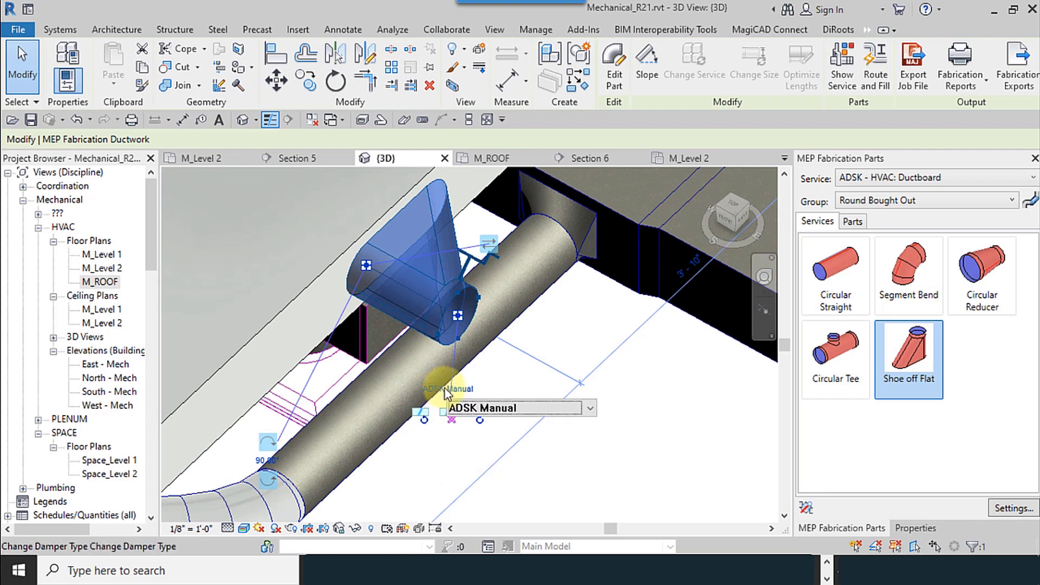
click(482, 411)
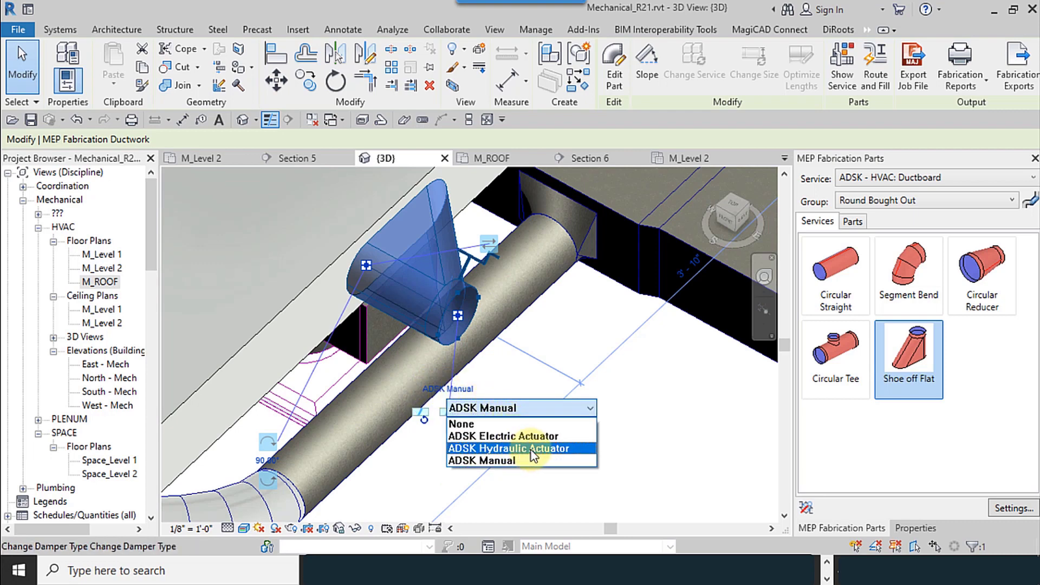
click(529, 436)
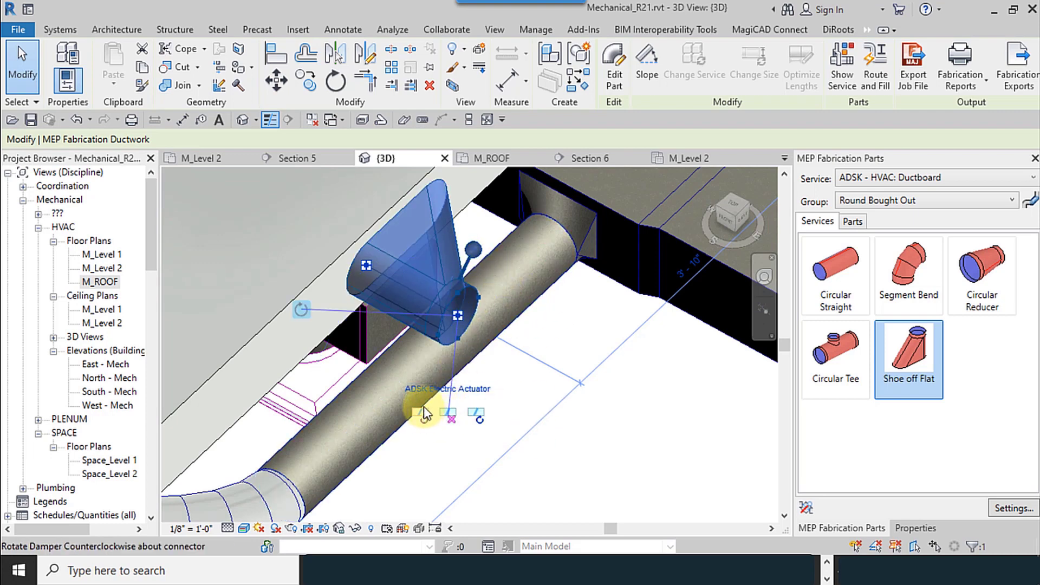
click(447, 391)
click(480, 415)
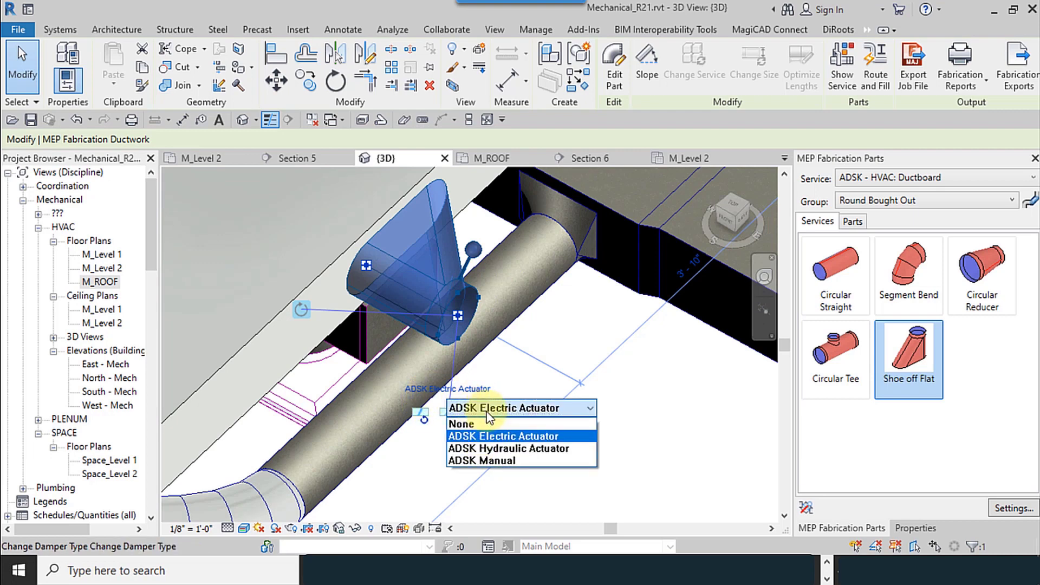
click(506, 460)
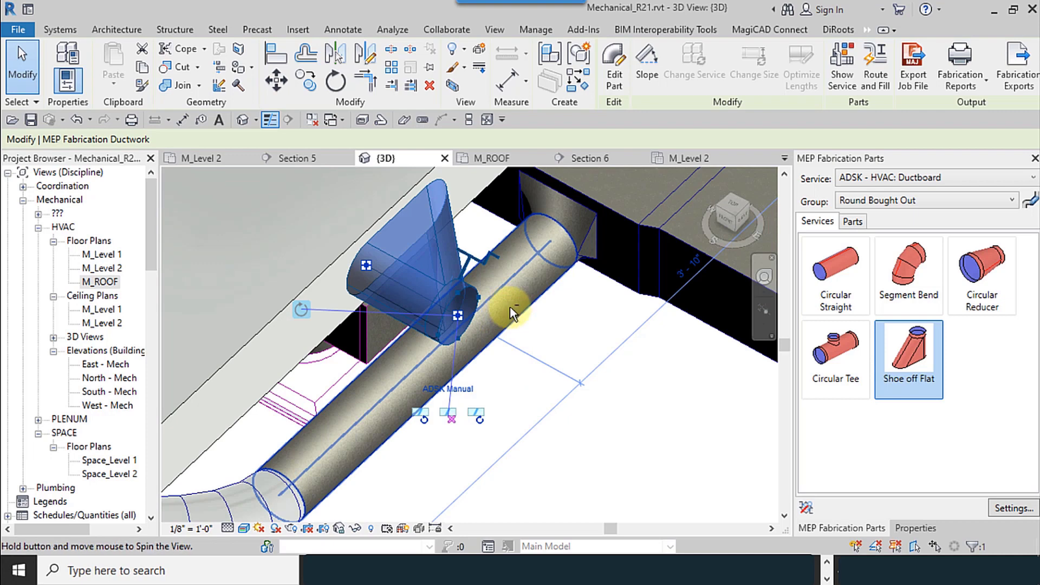
shift+middle_drag(504, 308, 485, 336)
click(474, 421)
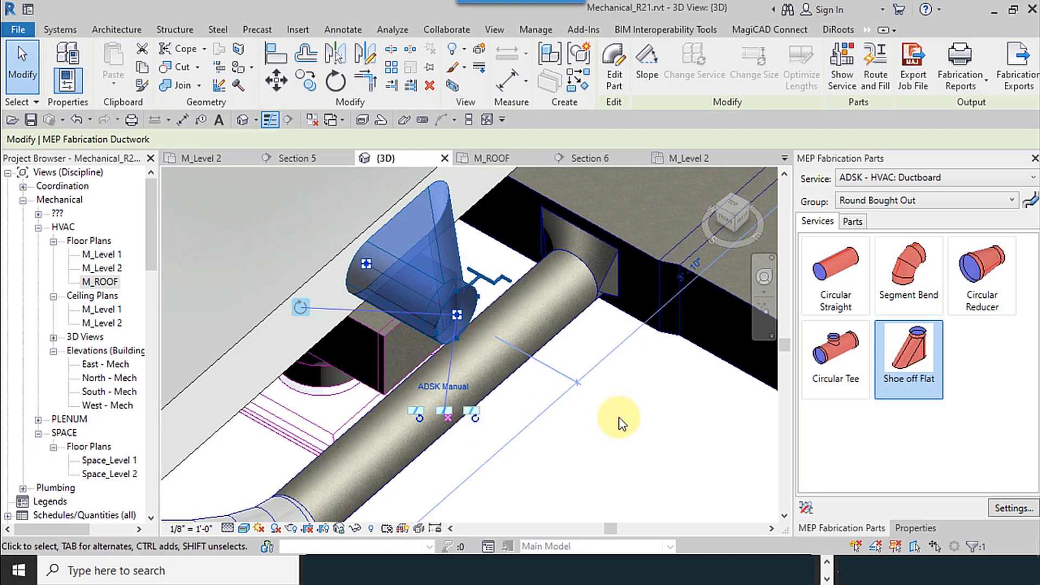
key(Escape)
scroll(509, 461, down, 3)
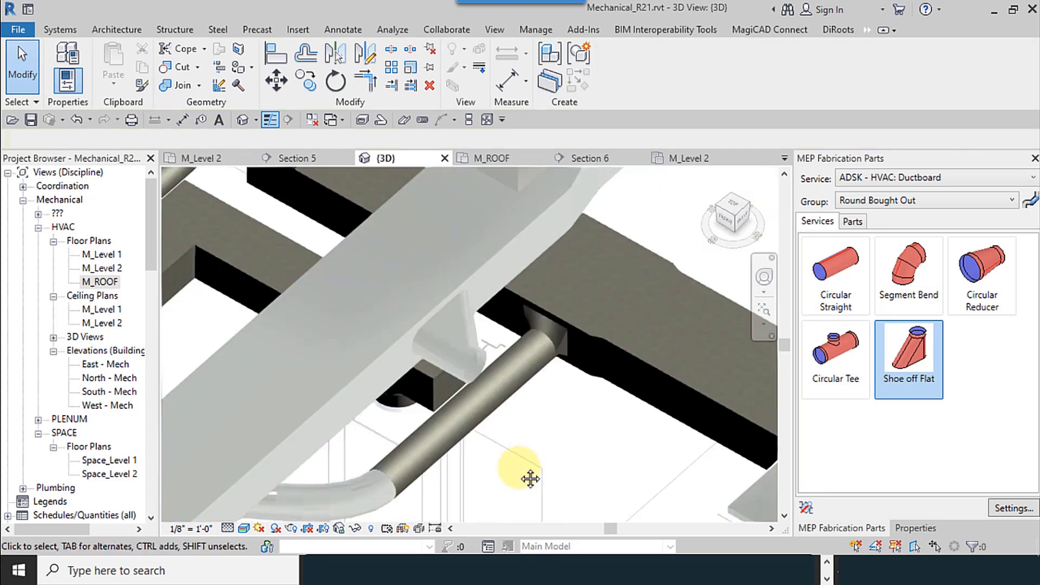
scroll(527, 485, up, 2)
scroll(505, 409, down, 3)
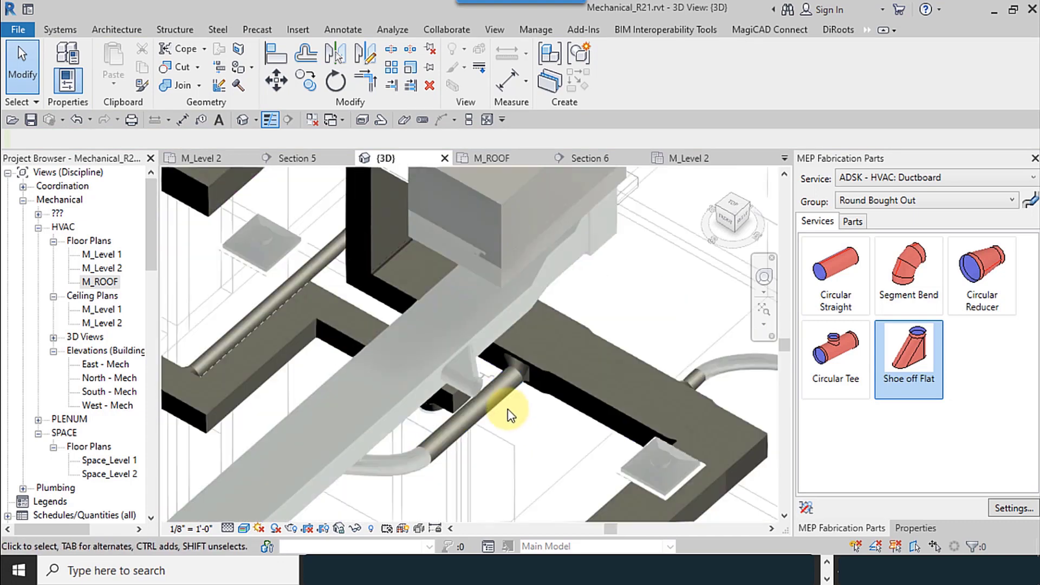
scroll(465, 380, up, 2)
click(465, 379)
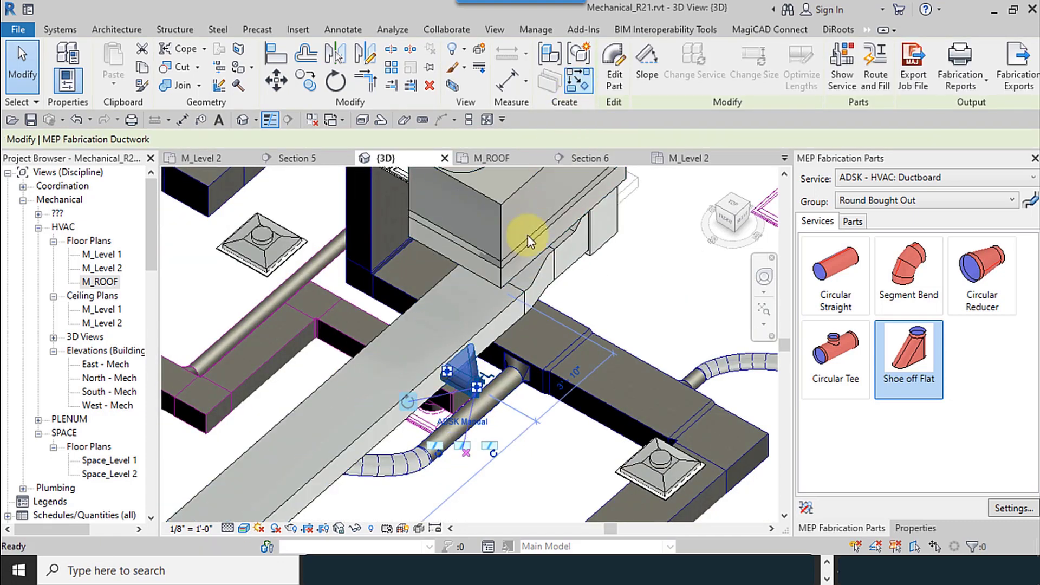
click(390, 345)
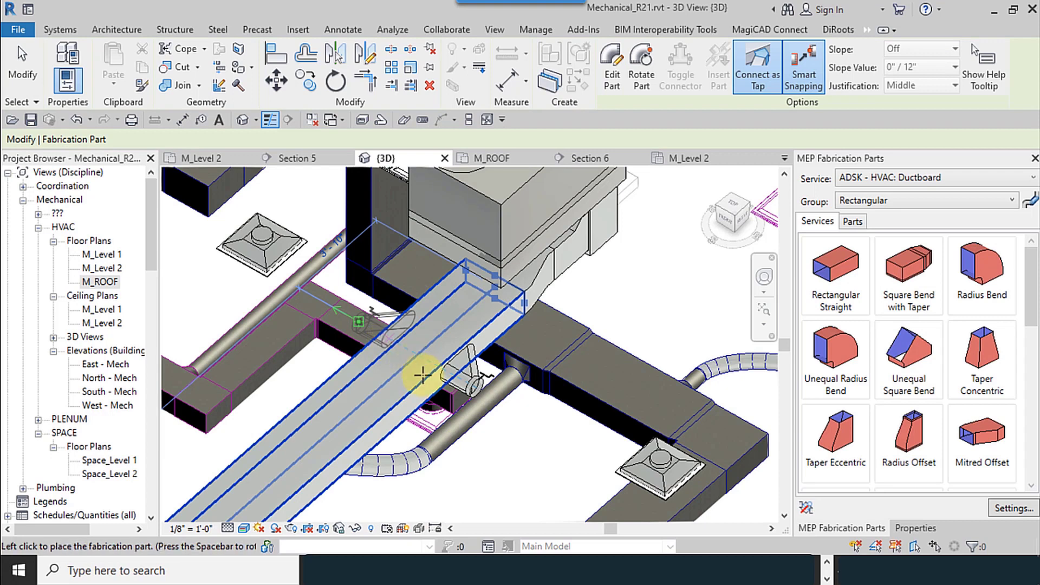
middle_drag(434, 380, 465, 339)
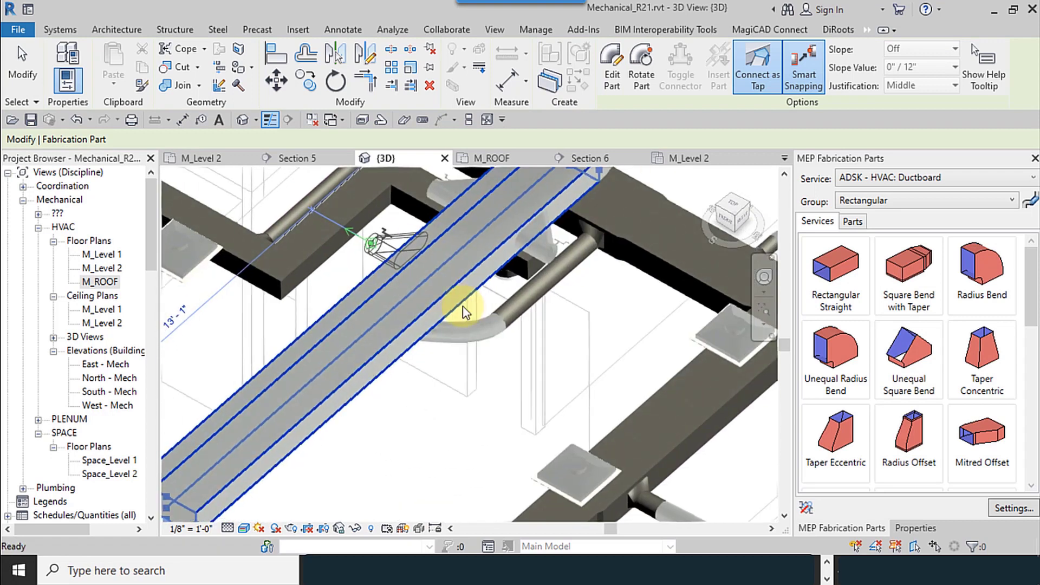
click(463, 305)
shift+middle_drag(463, 306, 456, 304)
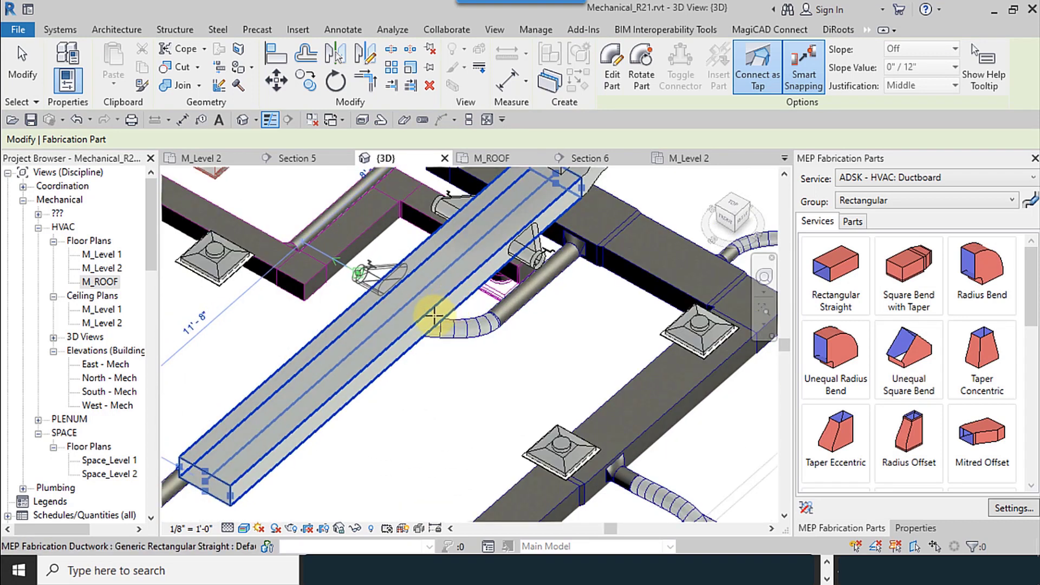
scroll(422, 328, down, 3)
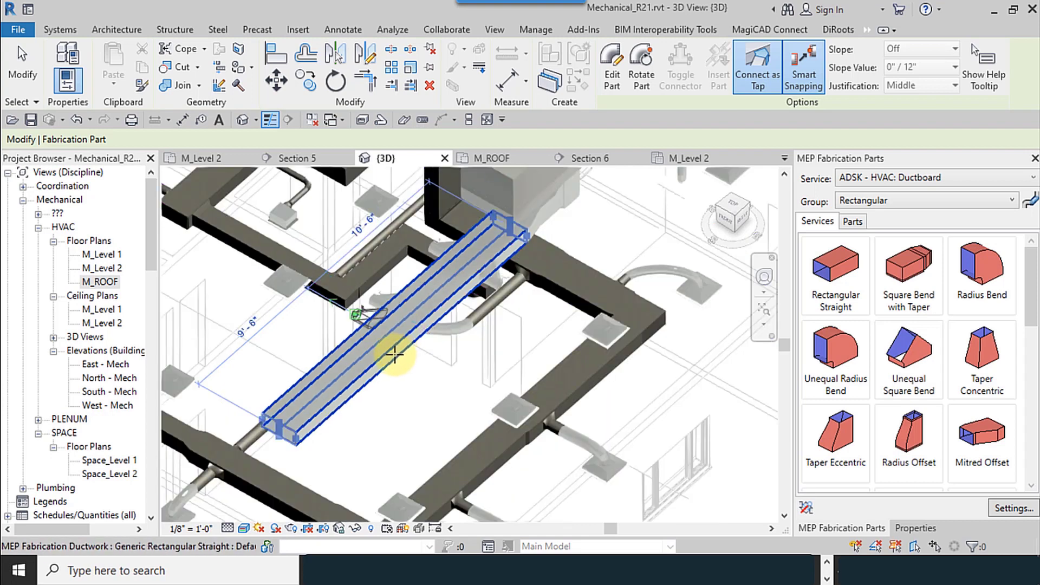
middle_drag(349, 383, 382, 350)
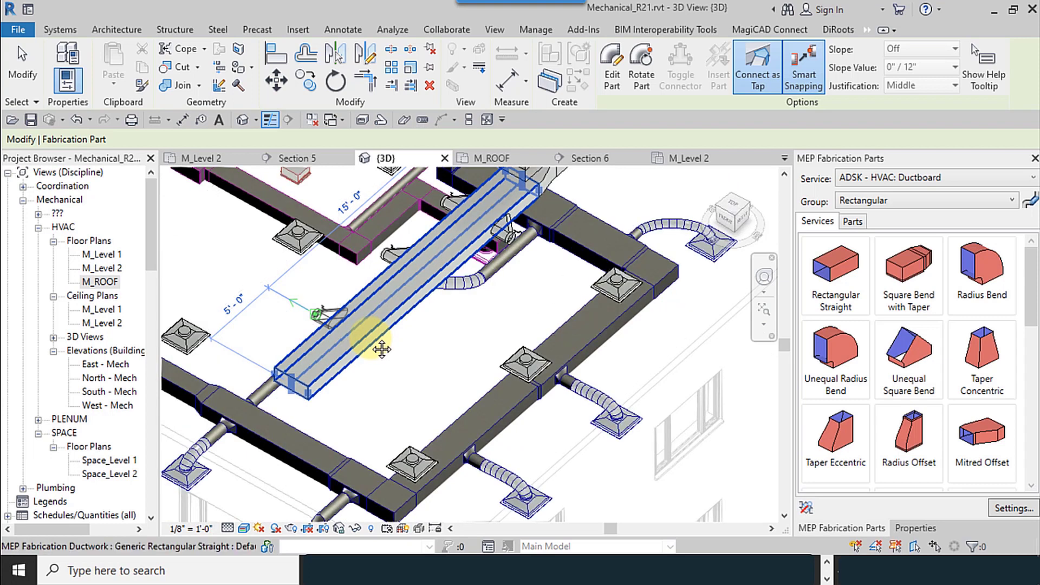
scroll(372, 337, down, 2)
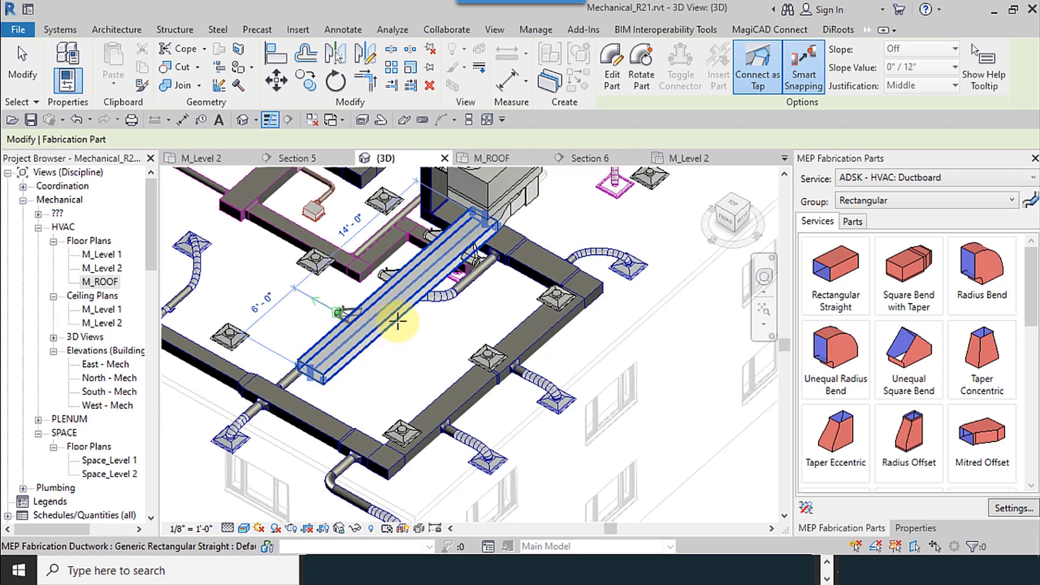
scroll(448, 260, up, 1)
scroll(406, 296, down, 2)
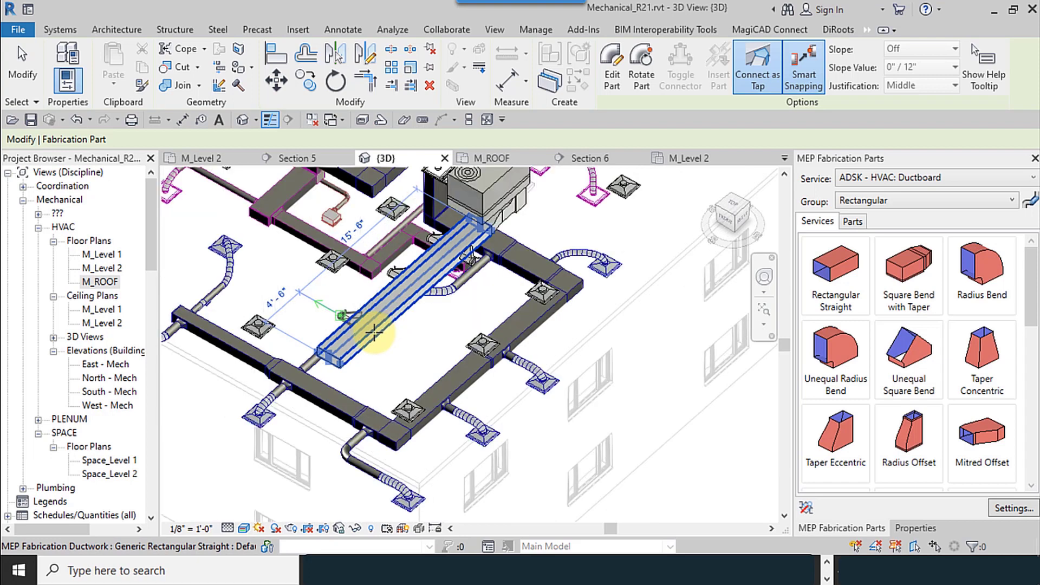
key(Escape)
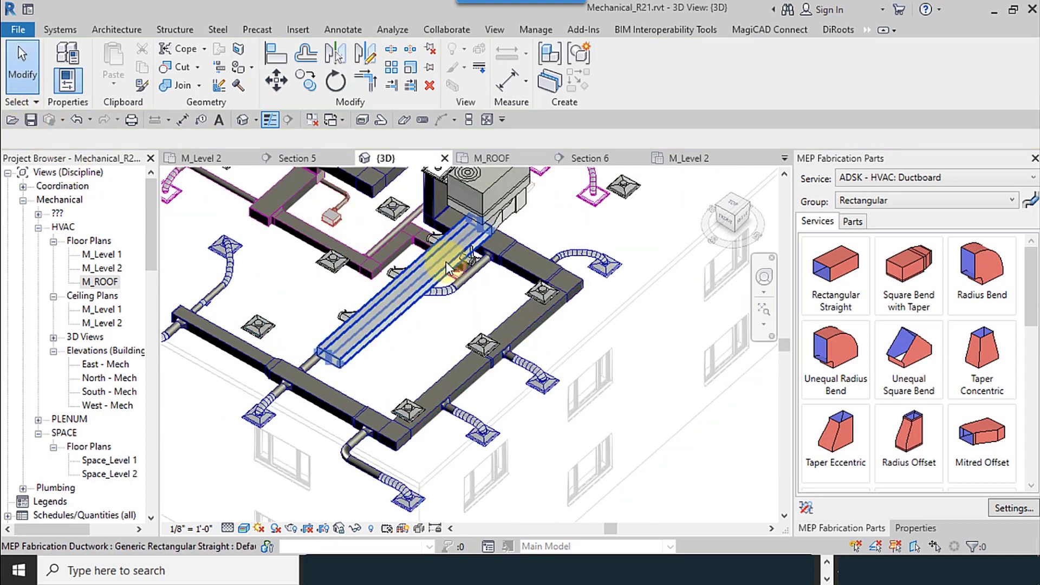
- Select the manual-damper Shoe off Flat tap on the M_Level 2 floor plan, then return to the {3D} view
click(688, 160)
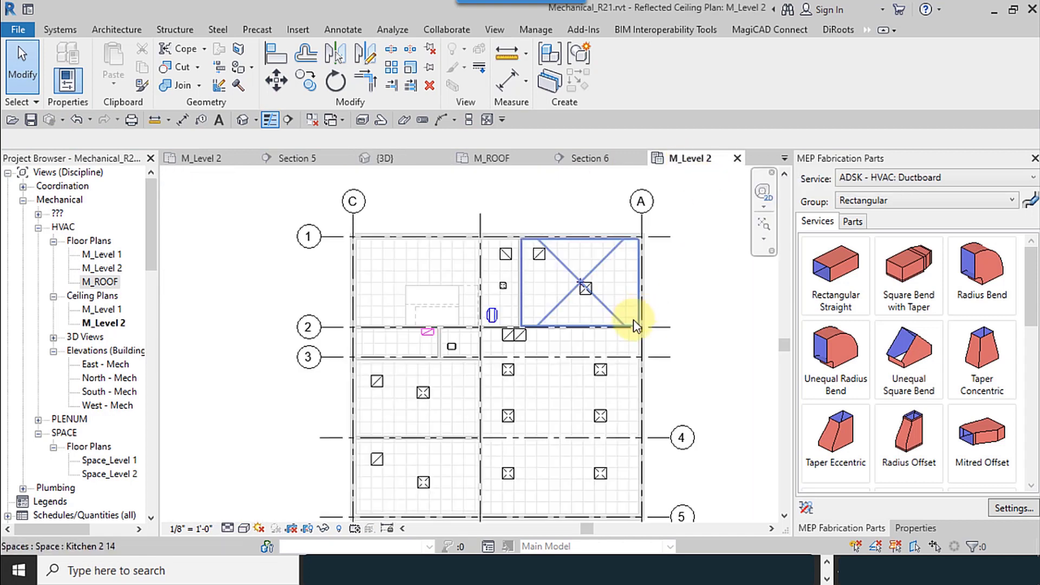
double_click(102, 269)
scroll(627, 418, up, 2)
middle_drag(539, 225, 538, 336)
scroll(532, 325, up, 2)
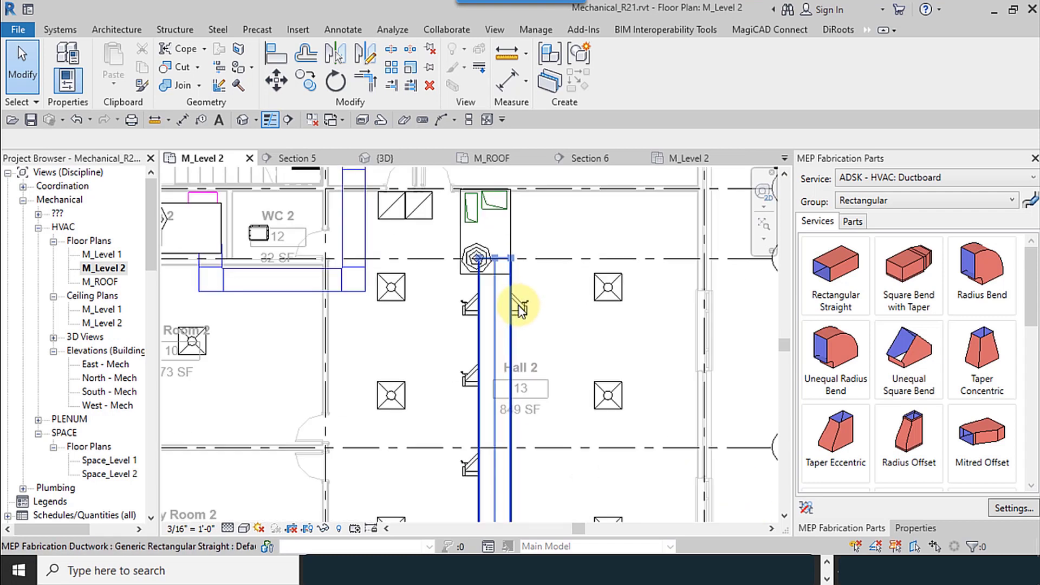
click(485, 432)
middle_drag(485, 432, 408, 359)
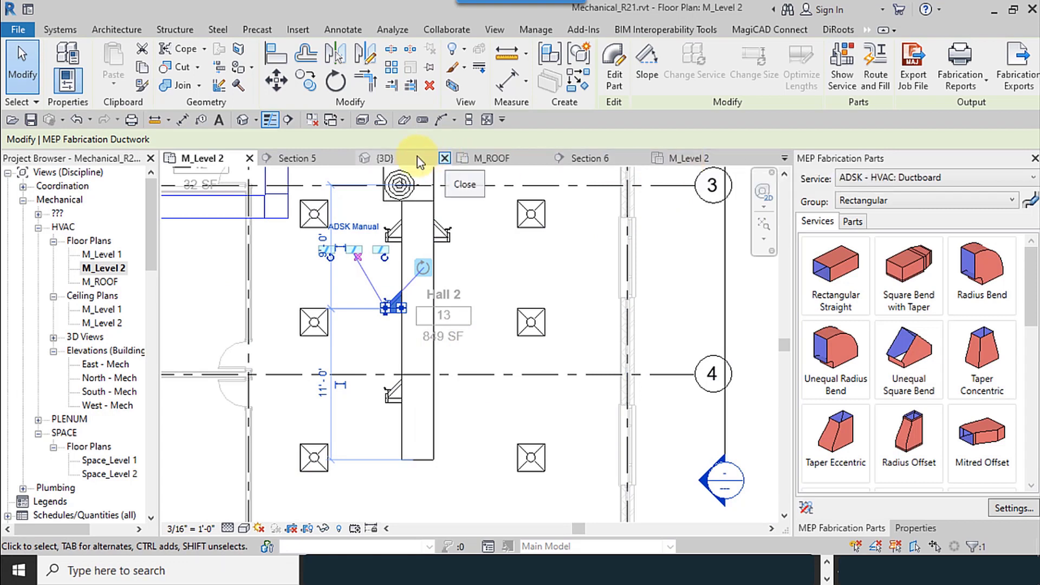
click(386, 158)
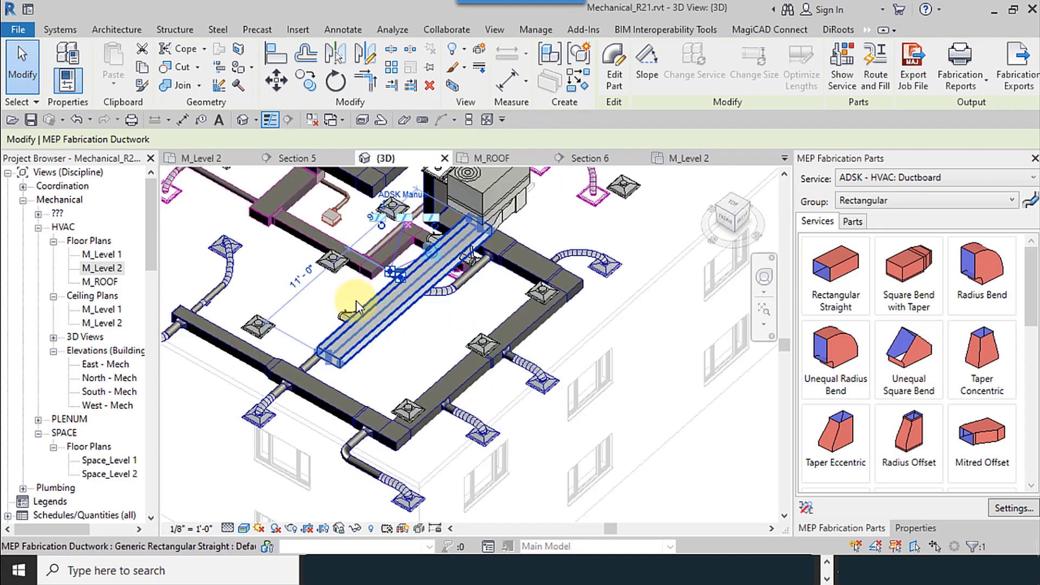
- Use Create Similar to place another manual-damper tap on the long rectangular duct
scroll(356, 300, up, 2)
click(579, 83)
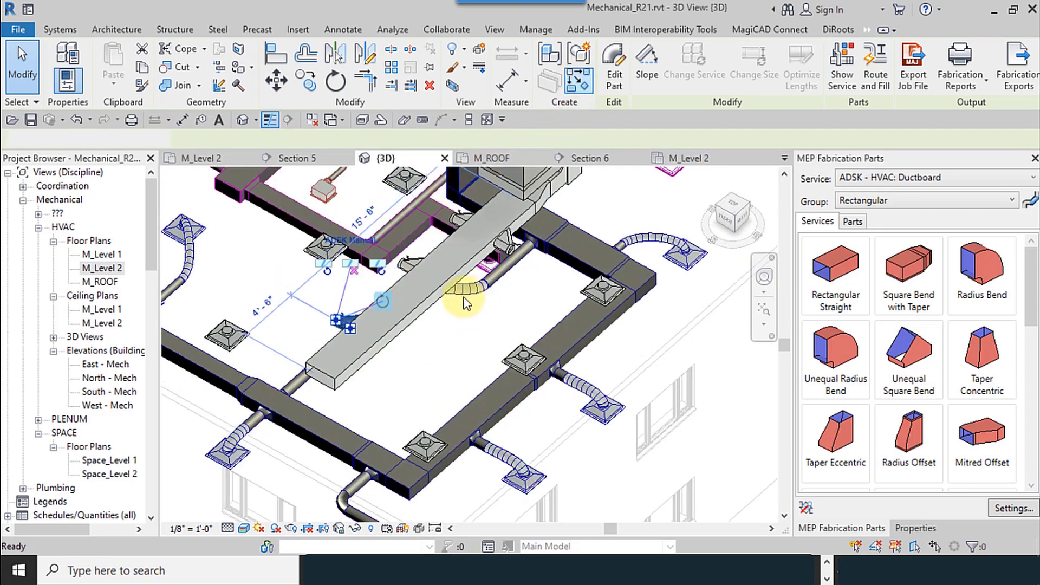
scroll(447, 284, up, 3)
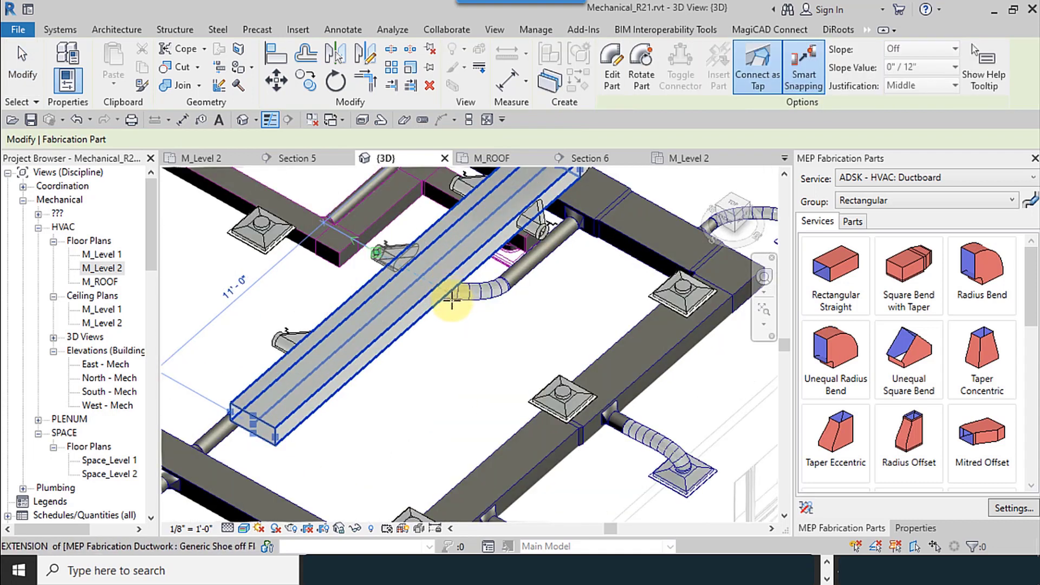
click(440, 313)
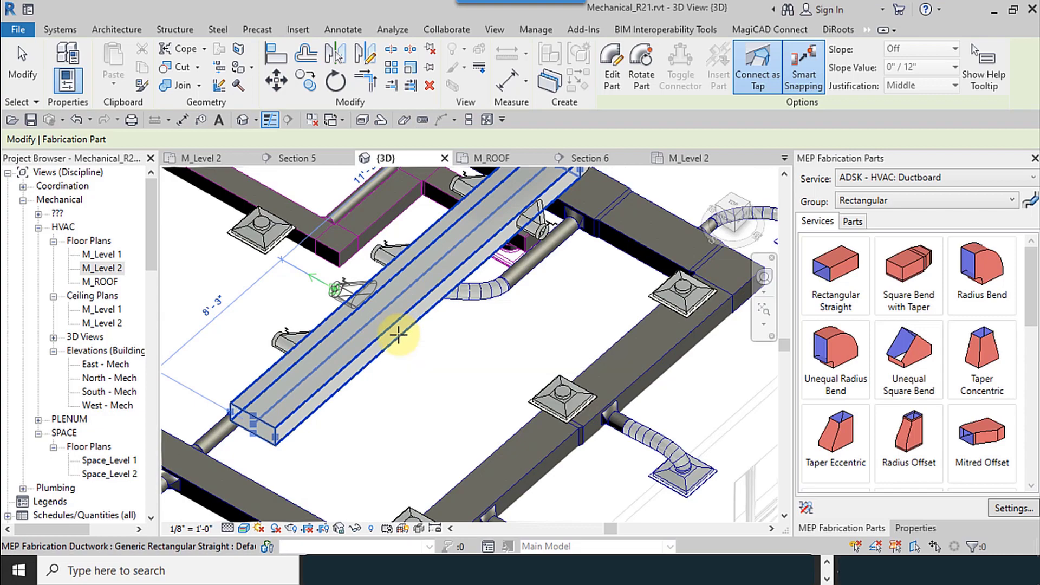
shift+middle_drag(390, 333, 472, 295)
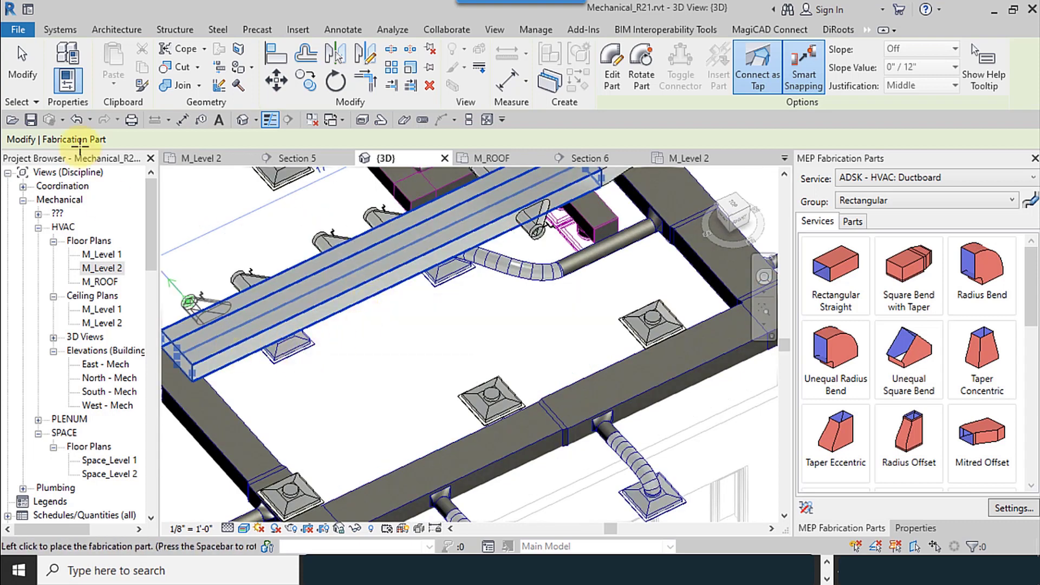
click(22, 64)
- Rotate one placed tap in 90° steps and slide it along the rectangular duct
drag(335, 235, 326, 245)
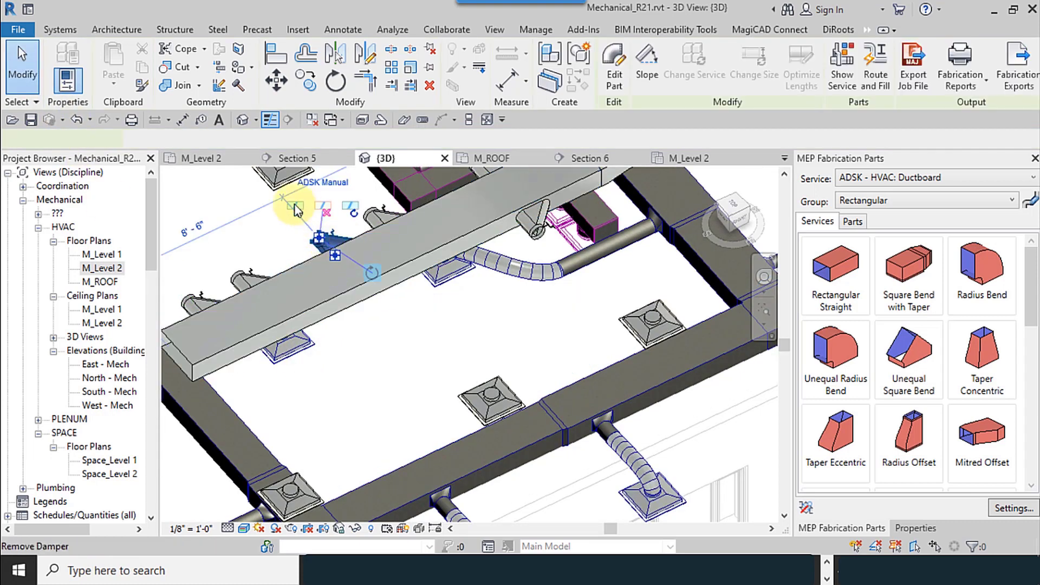
scroll(295, 205, up, 3)
scroll(454, 330, up, 2)
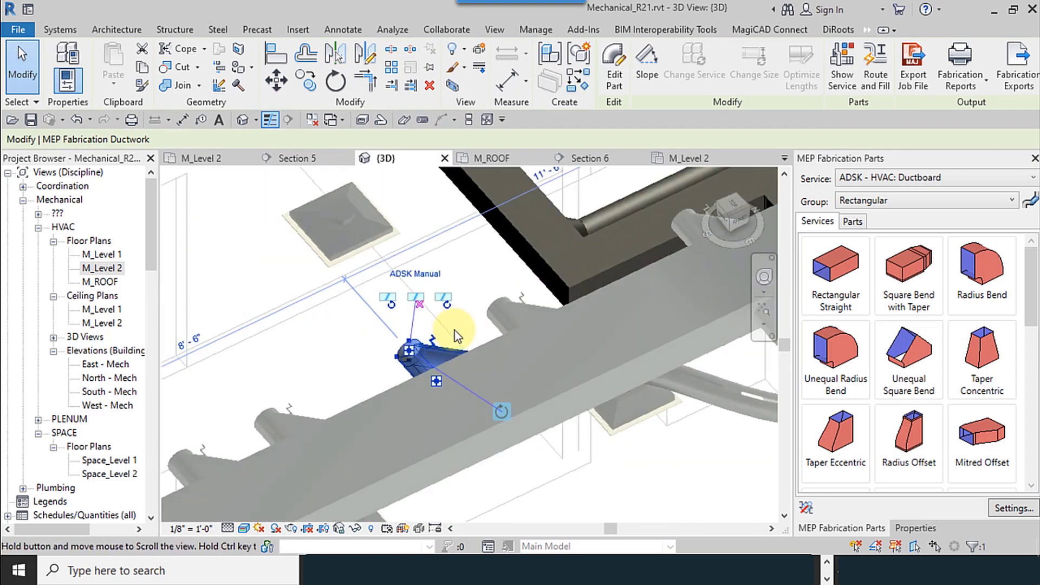
click(500, 413)
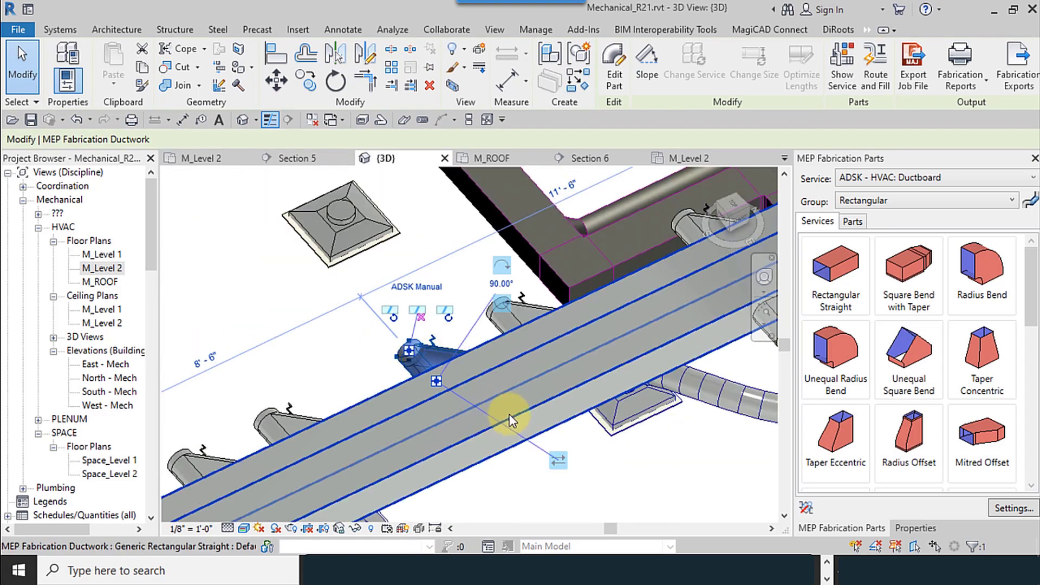
click(503, 266)
scroll(330, 406, down, 3)
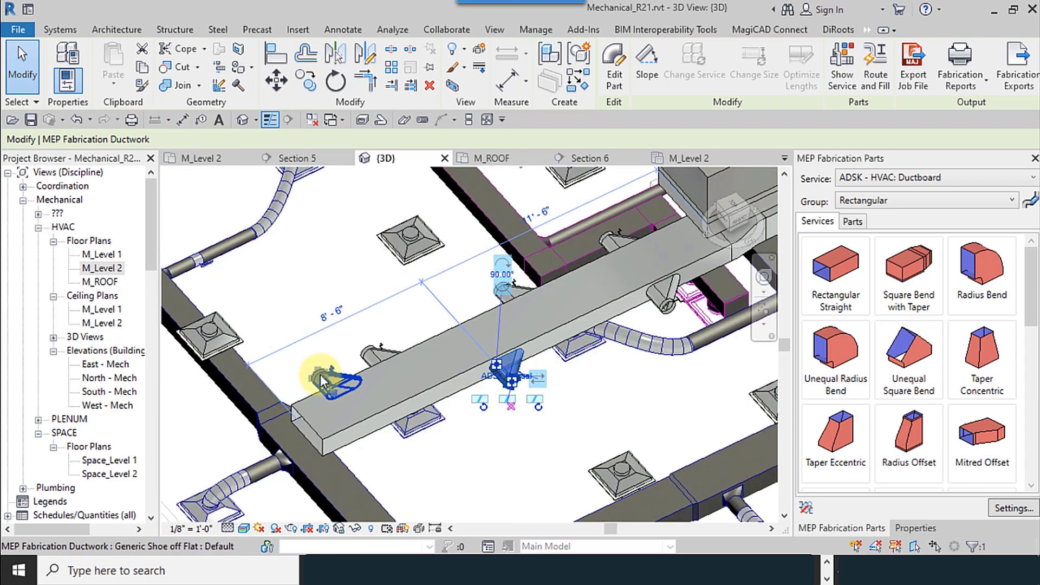
drag(321, 375, 401, 370)
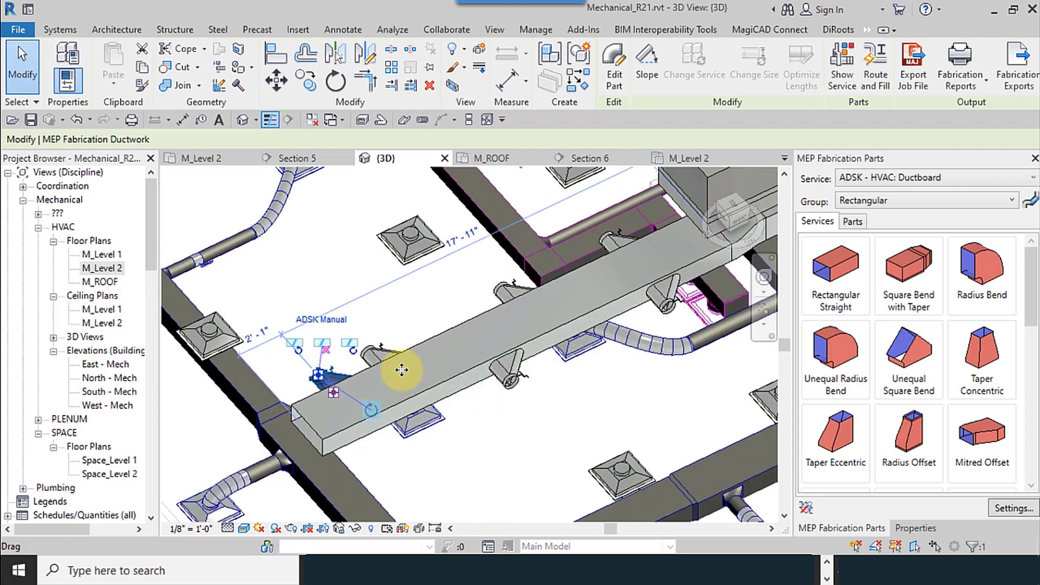
click(367, 408)
click(379, 303)
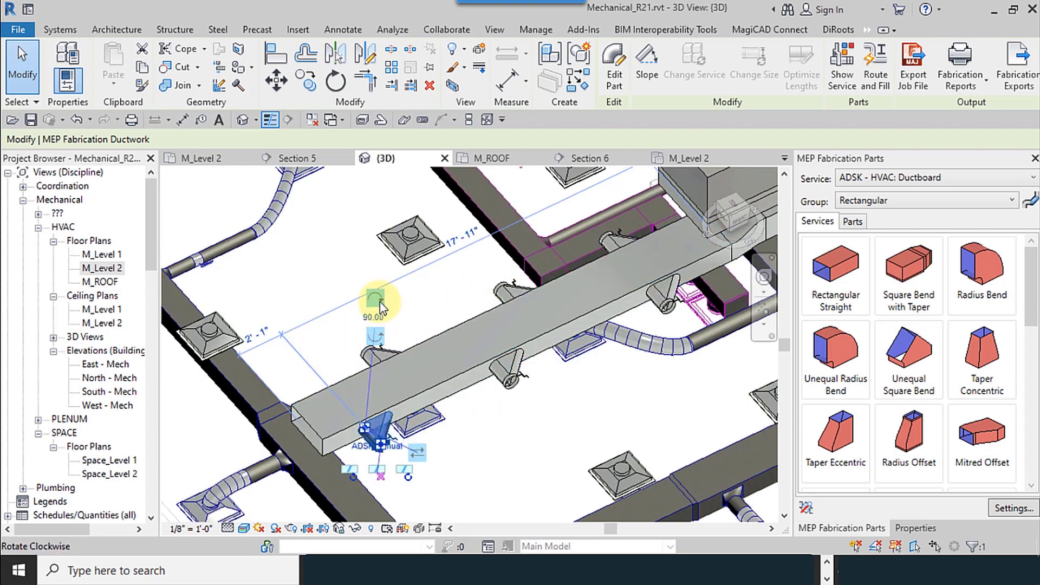
click(530, 453)
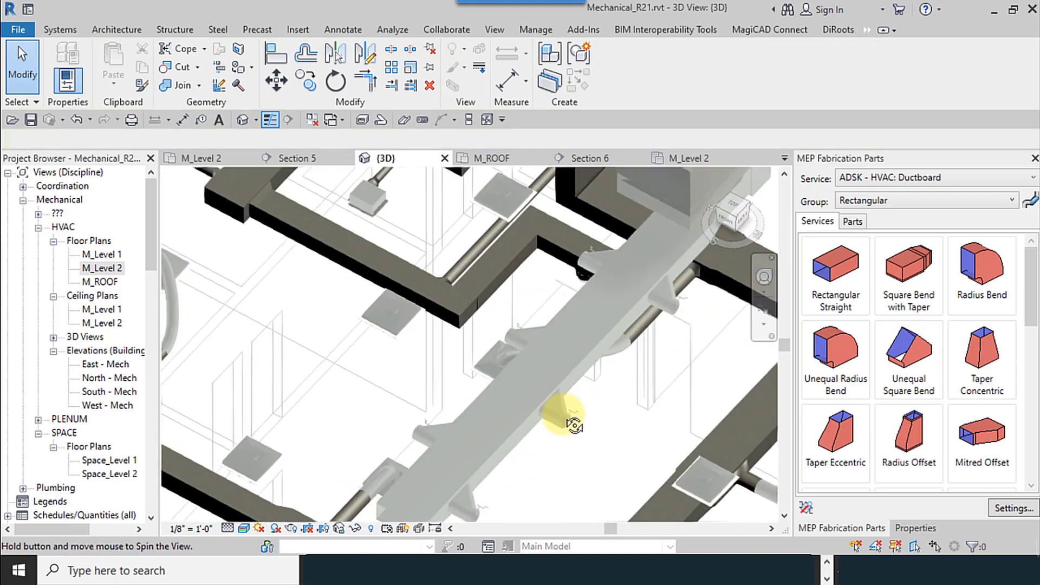